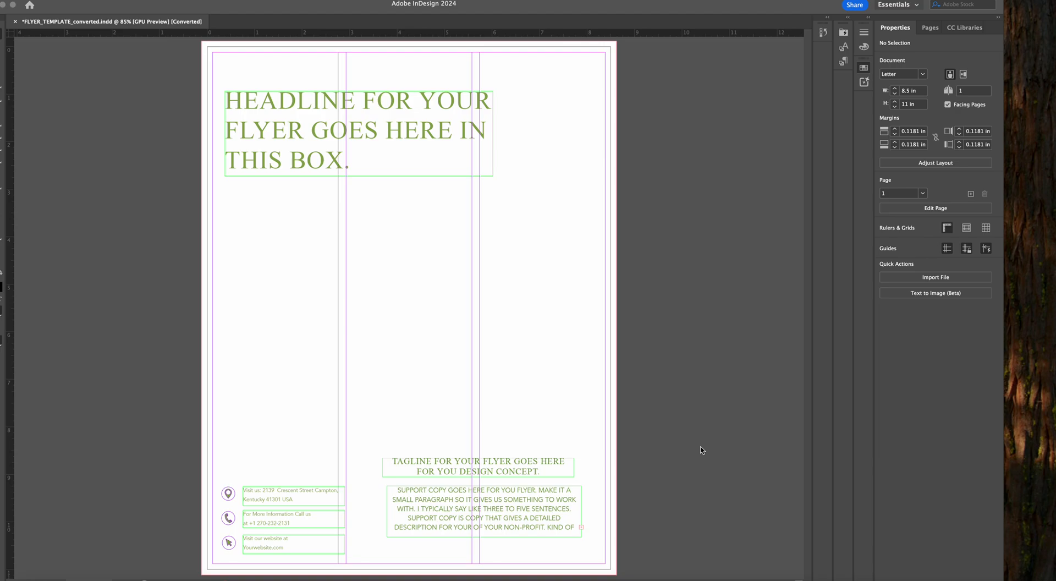
# Move the white background rectangle off the flyer page and delete it
pyautogui.press('F5')
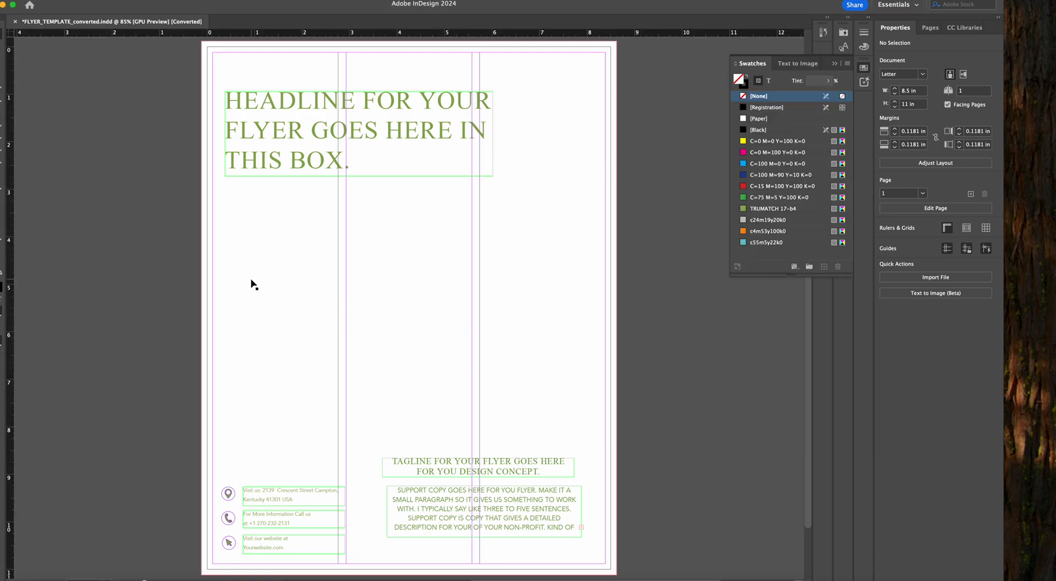
pyautogui.click(834, 64)
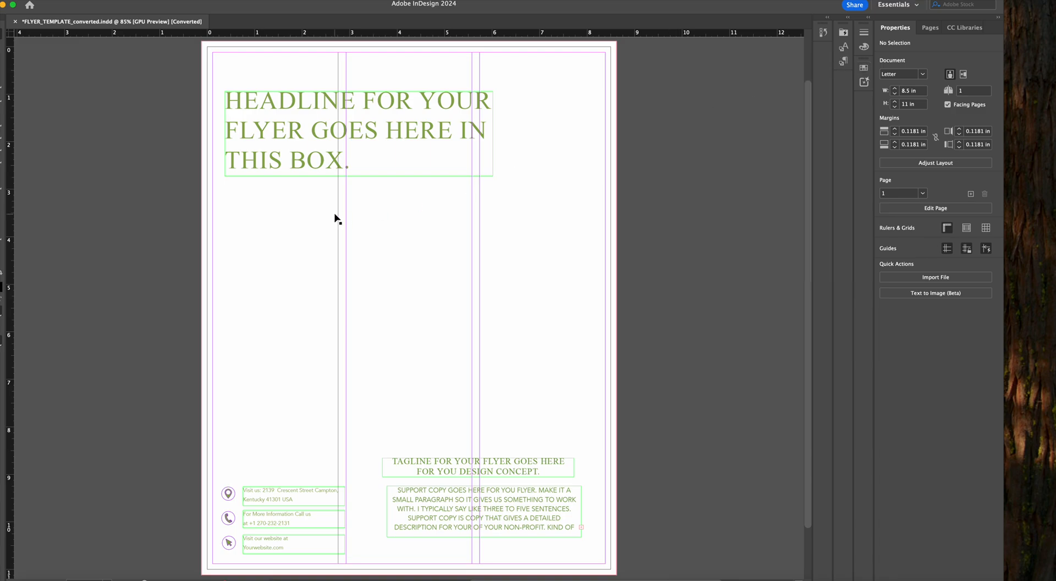
pyautogui.moveTo(203, 61); pyautogui.dragTo(591, 76)
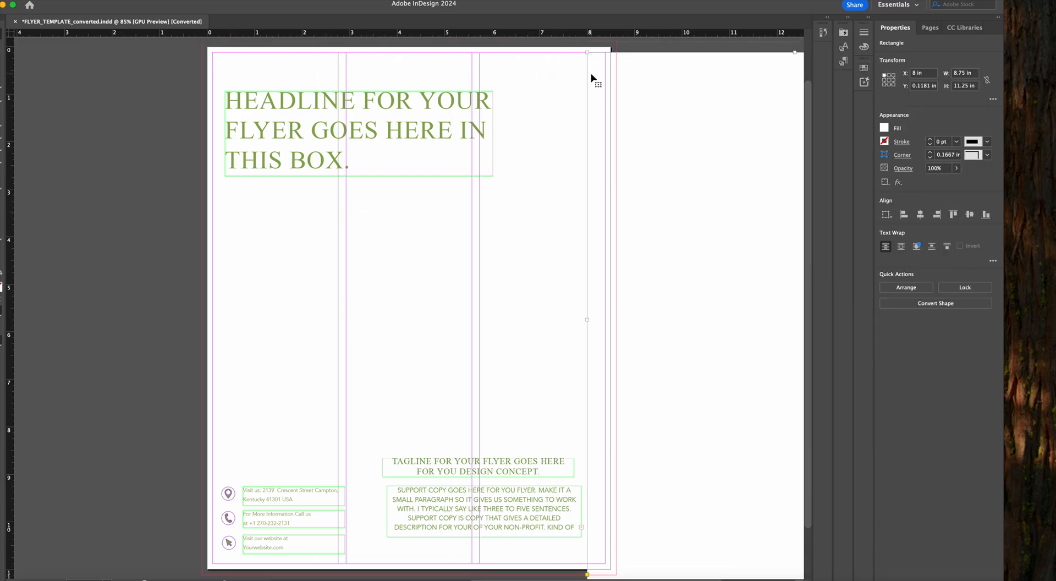
pyautogui.press('Delete')
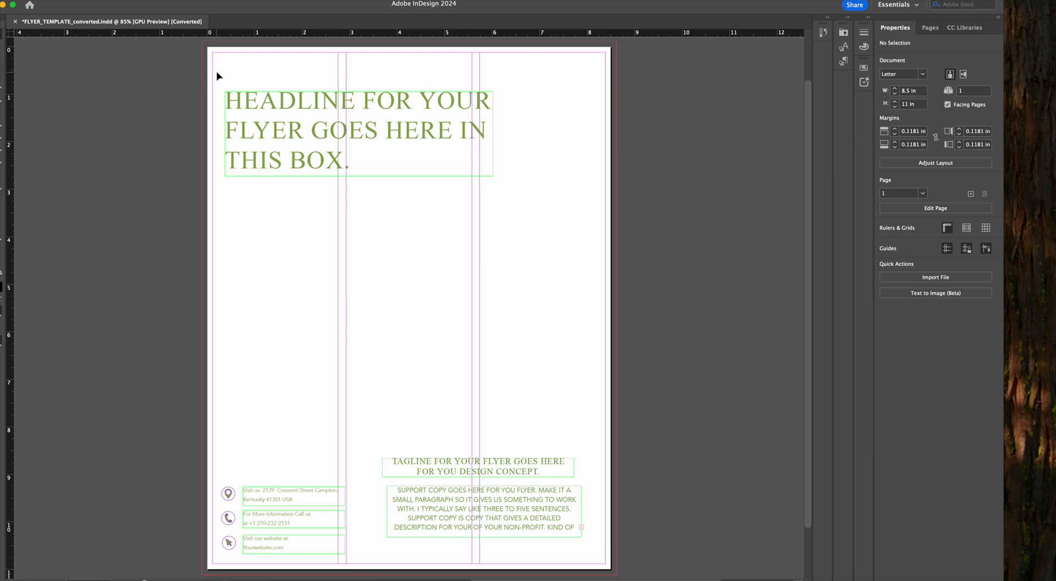
# Divide the flyer page into seven columns through the margins and columns settings
pyautogui.click(106, 2)
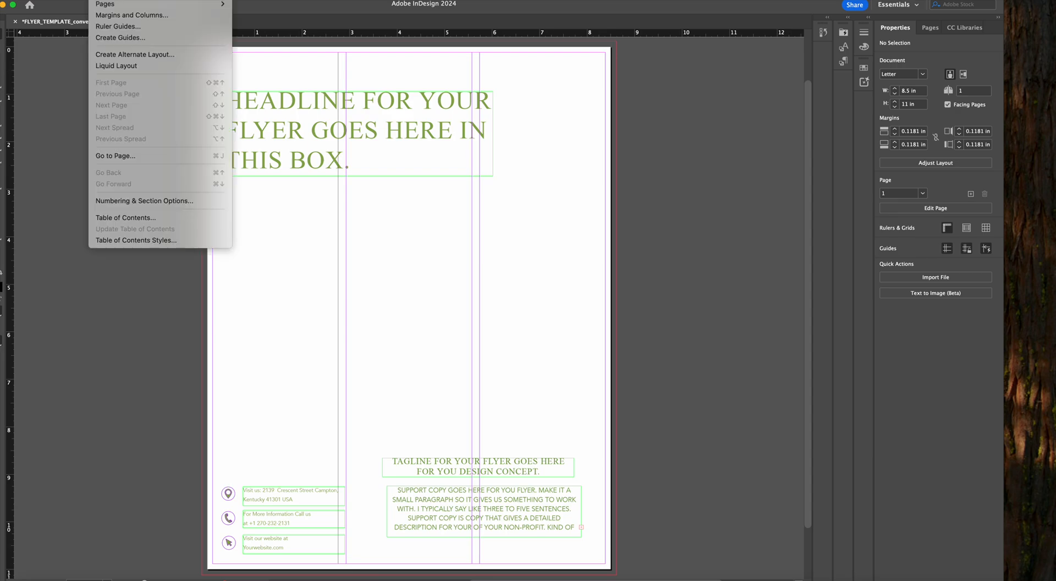
pyautogui.click(132, 15)
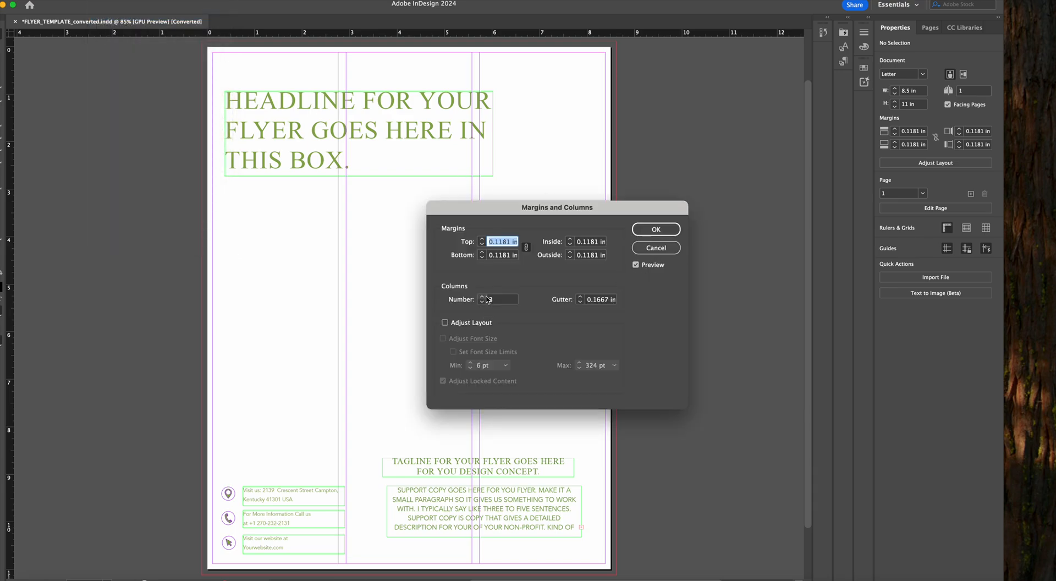
pyautogui.click(483, 297)
pyautogui.click(482, 297)
pyautogui.click(482, 297)
pyautogui.click(482, 297)
pyautogui.click(654, 230)
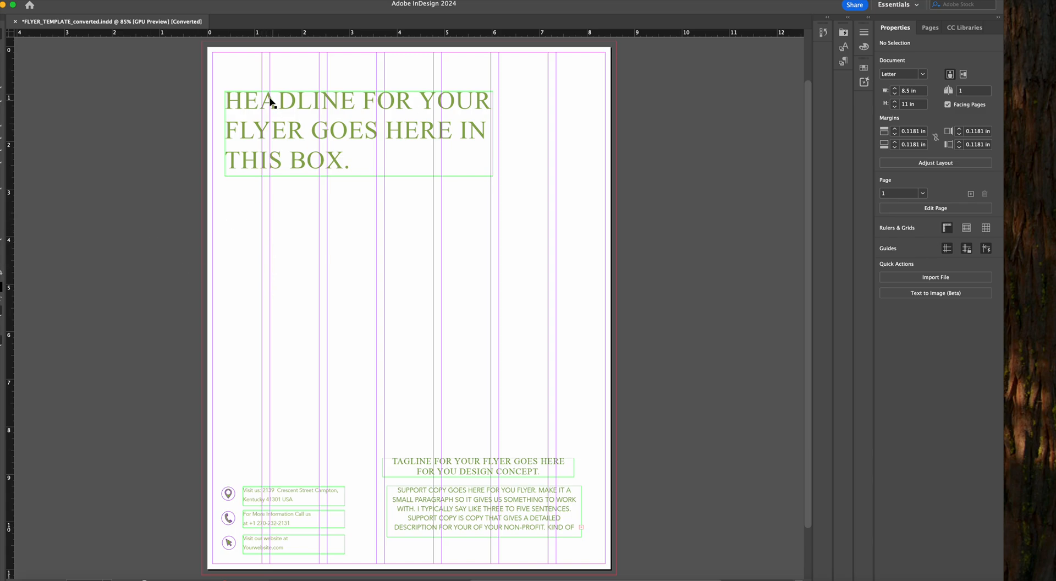
# Move the headline text frame down the page, aligning its left edge with the start of the second column
pyautogui.click(252, 106)
pyautogui.moveTo(250, 106); pyautogui.dragTo(297, 175)
pyautogui.click(135, 158)
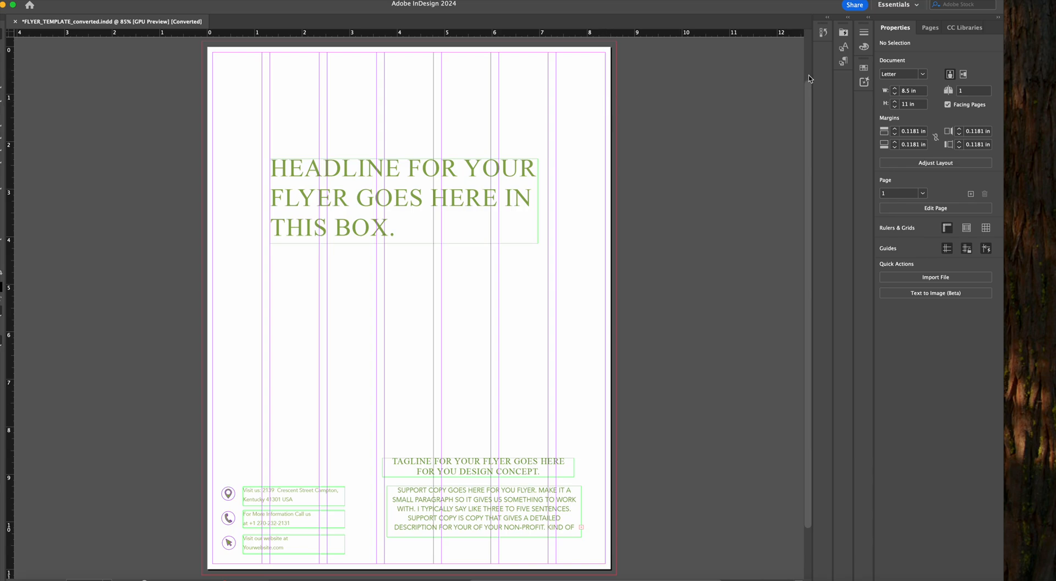
# Inspect both pages of the A-Master spread and return to page 1
pyautogui.click(931, 31)
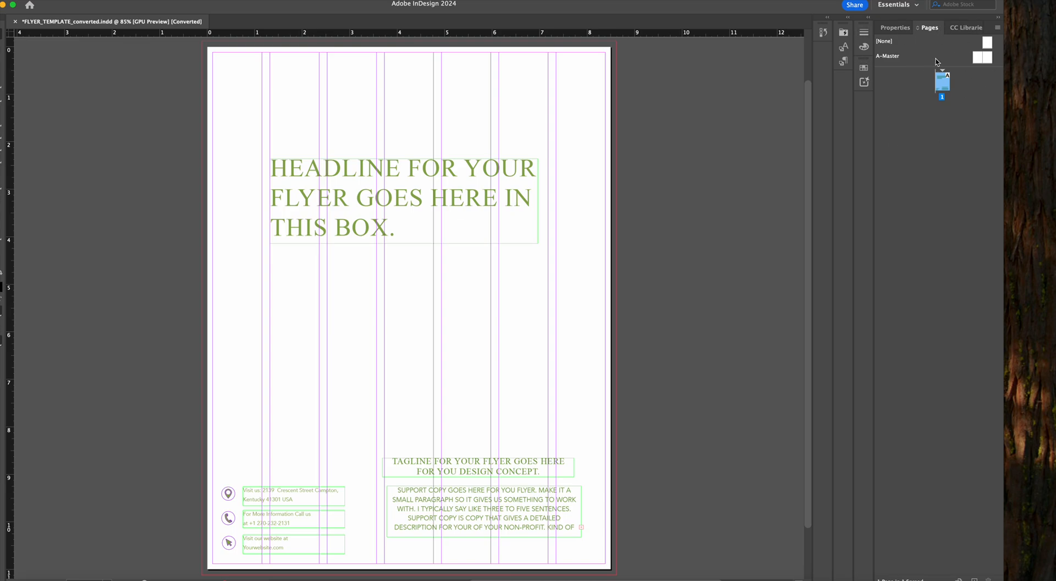
pyautogui.doubleClick(988, 58)
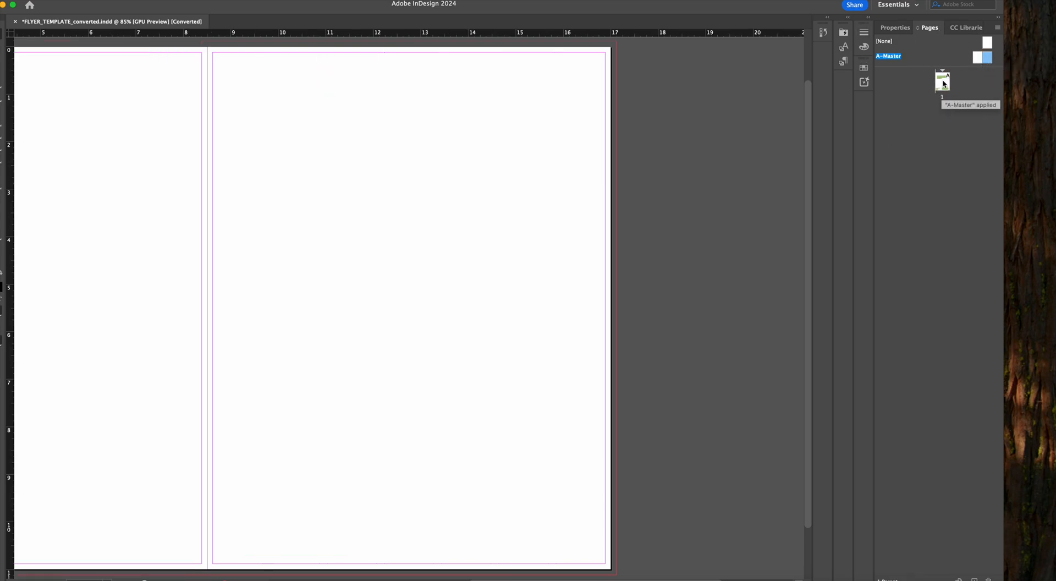
pyautogui.doubleClick(977, 58)
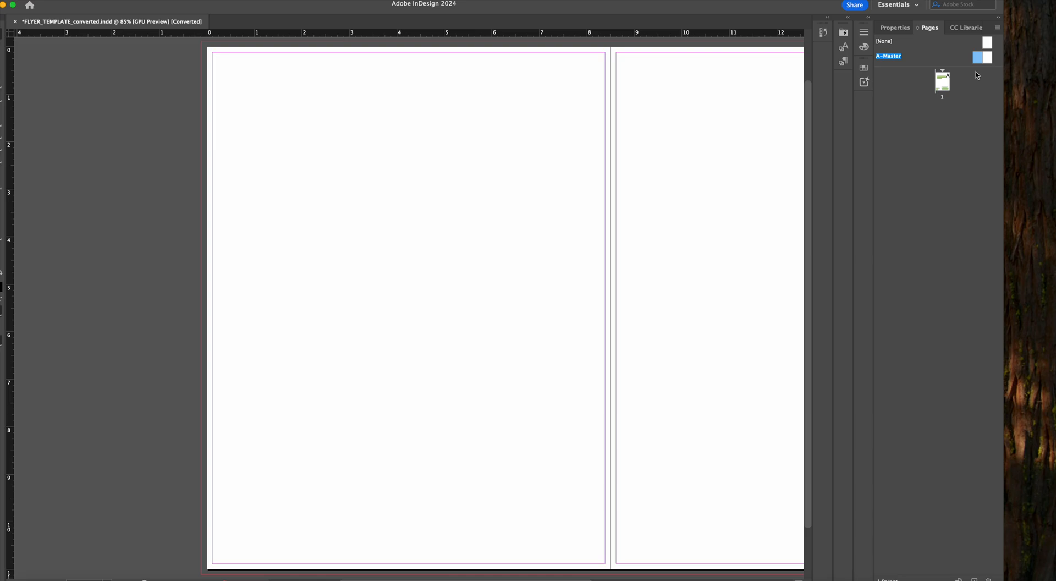
pyautogui.doubleClick(938, 85)
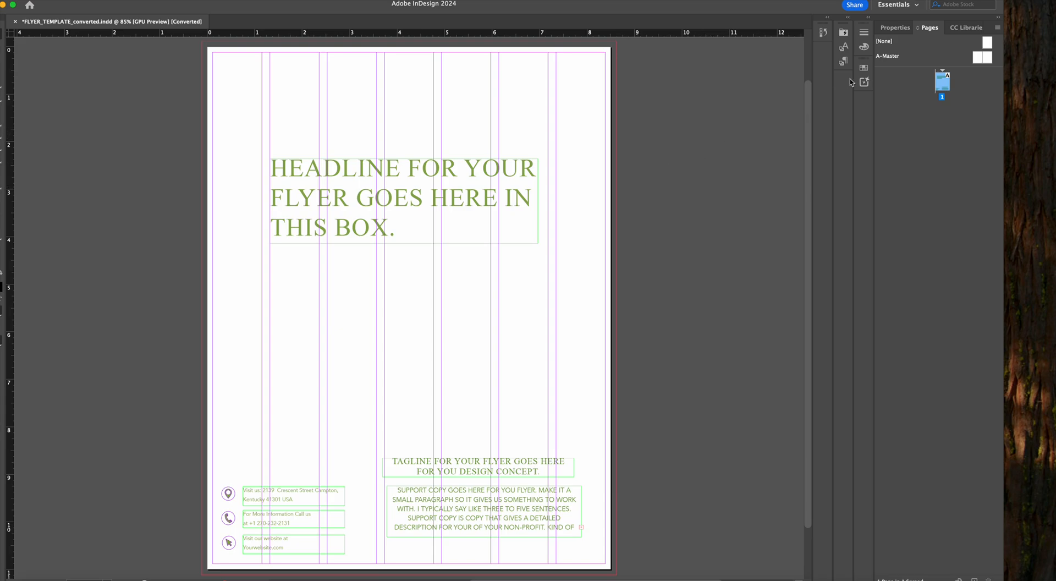
# Show the document's color swatches and check where Swatches is listed among the color windows
pyautogui.click(863, 68)
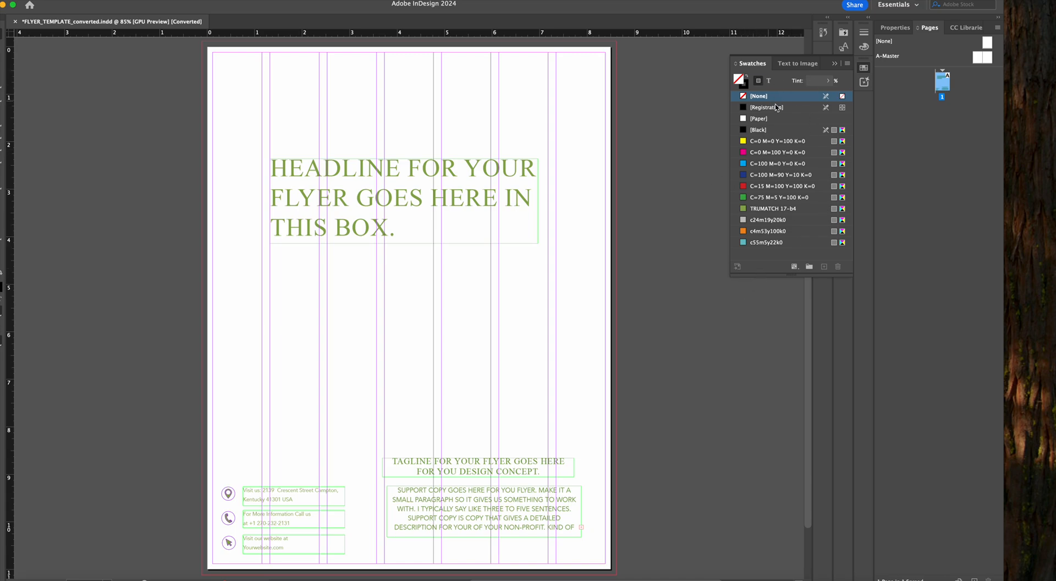
pyautogui.click(279, 0)
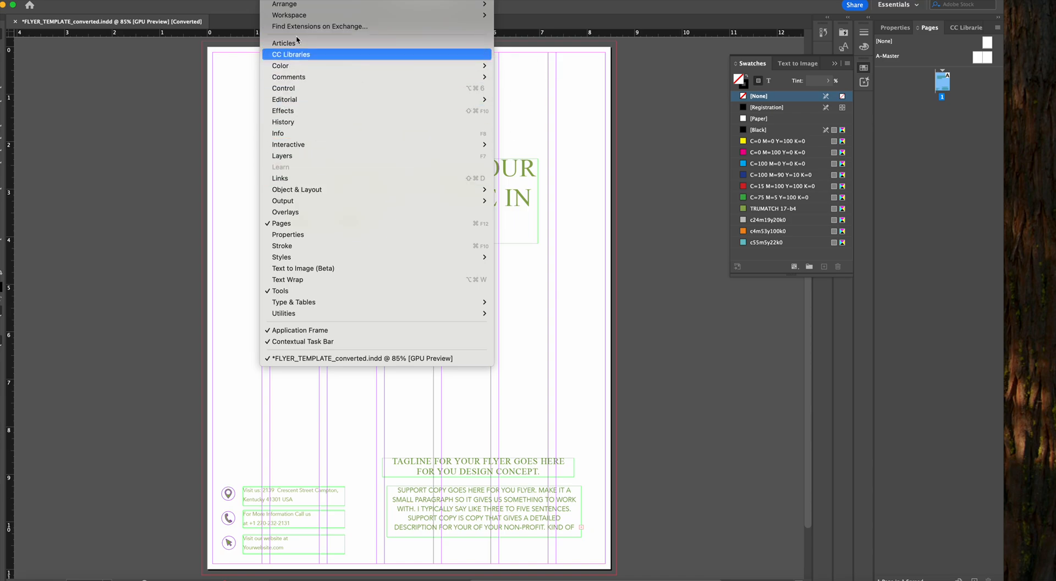
pyautogui.moveTo(326, 67)
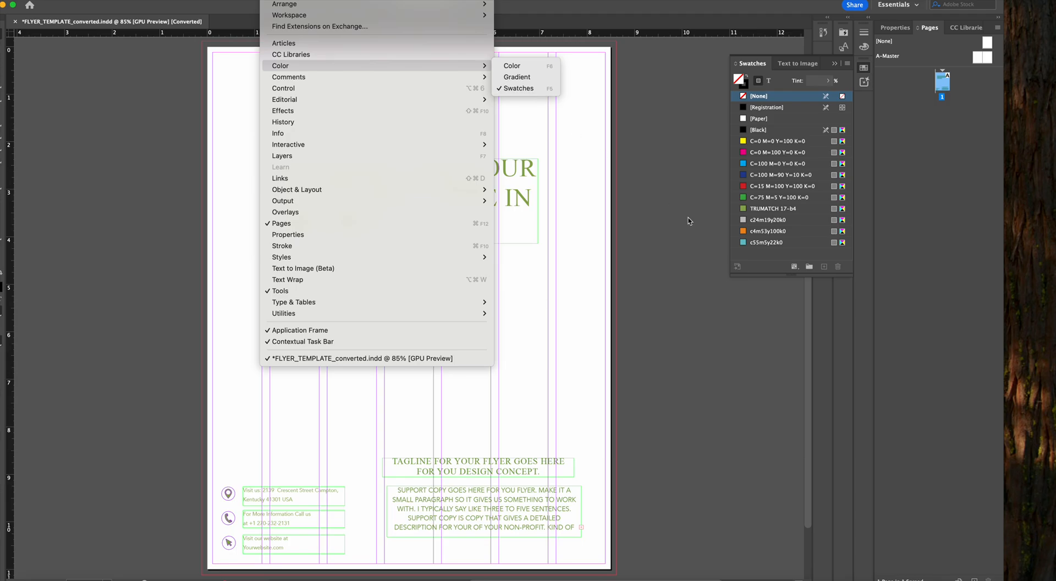
pyautogui.click(766, 272)
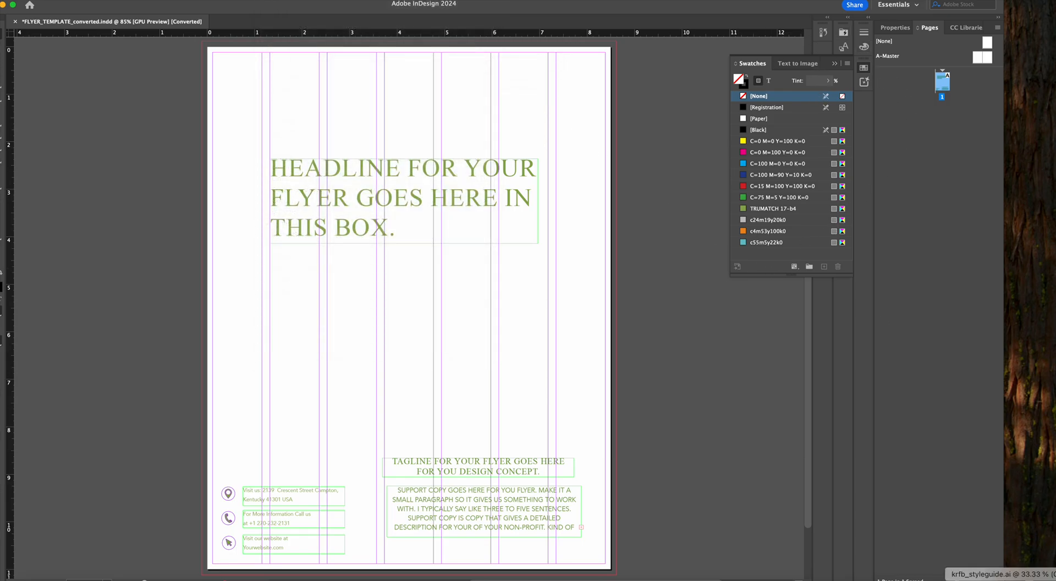
# Switch to krfb_styleguide.ai in Illustrator, examine the middle green square of the color palette, and return to InDesign
pyautogui.click(1027, 580)
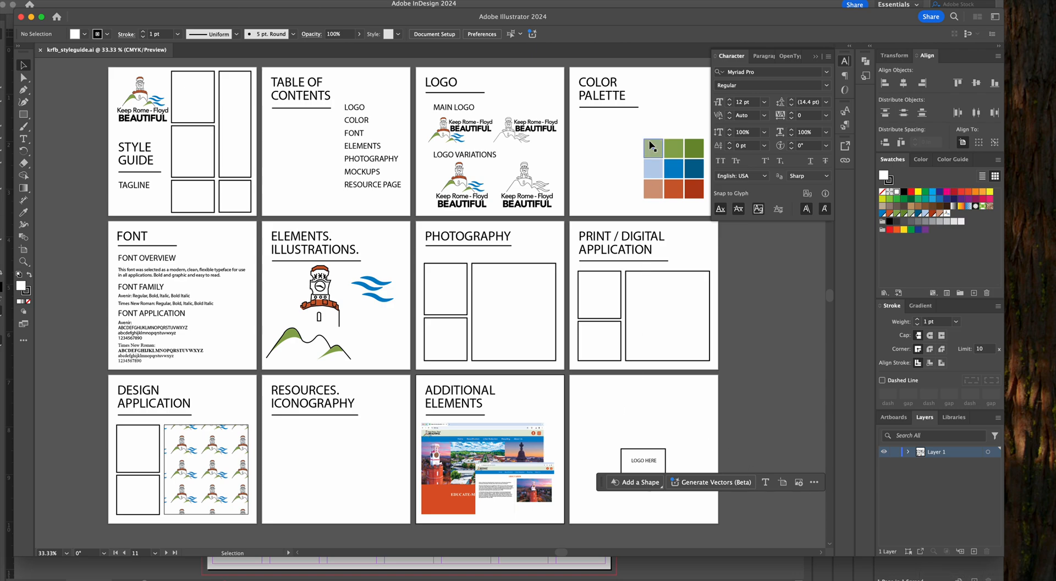
pyautogui.click(672, 145)
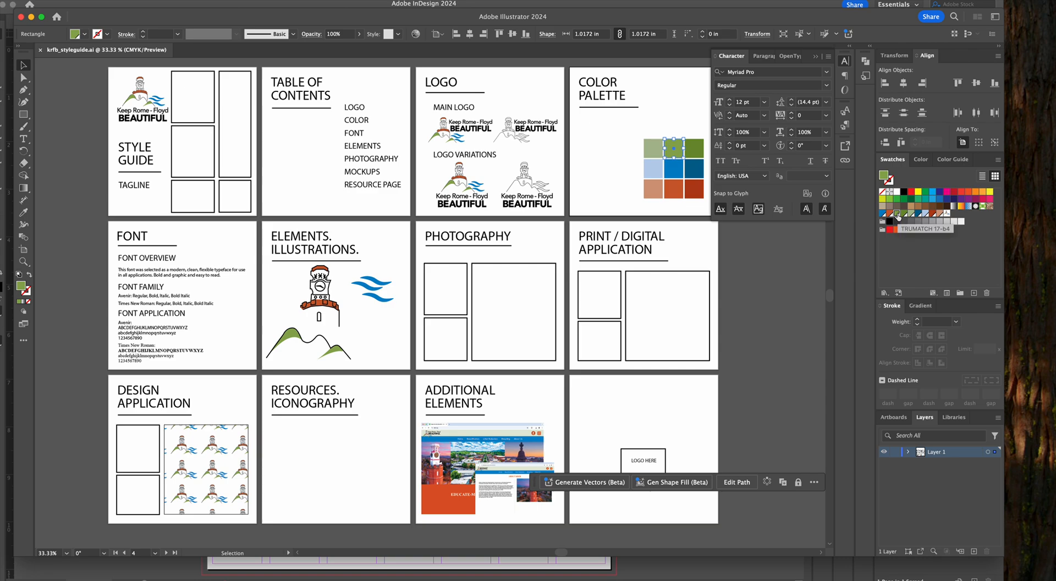
pyautogui.click(86, 8)
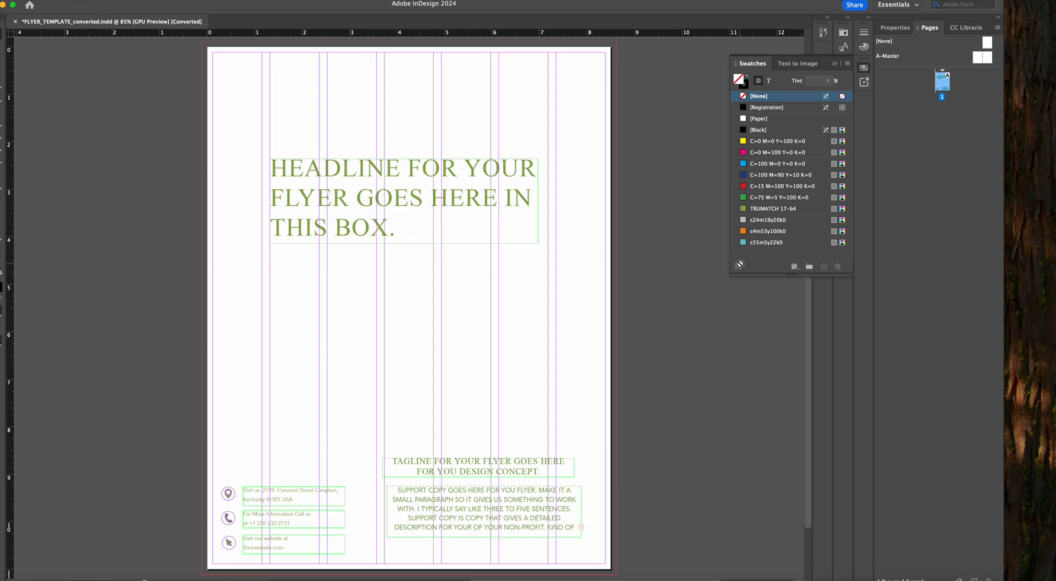
# Enlarge the swatch list and add a new color swatch, TRUMATCH 17-b, from the TRUMATCH color mode
pyautogui.moveTo(768, 274); pyautogui.dragTo(769, 286)
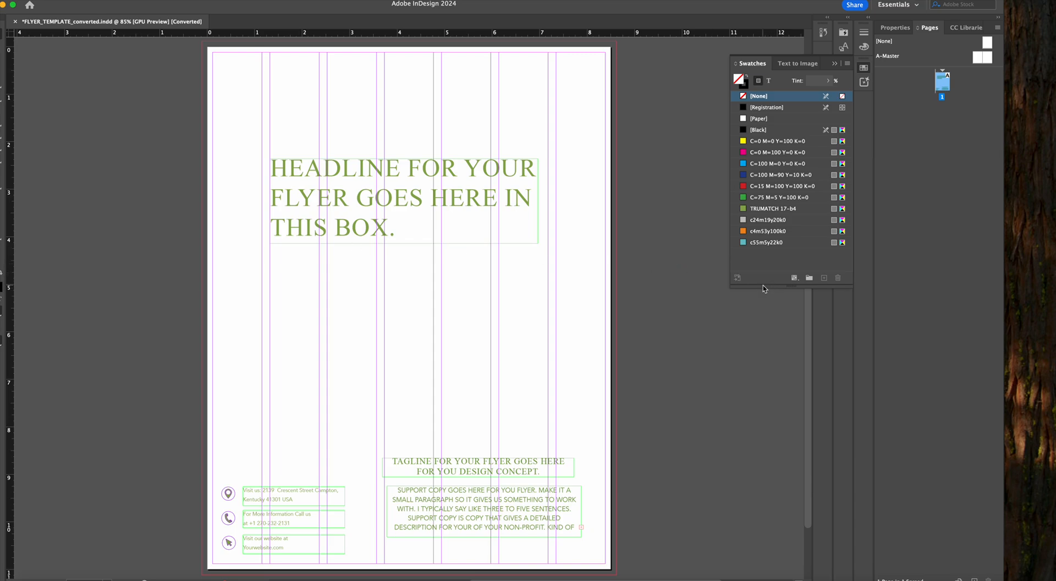
pyautogui.click(846, 64)
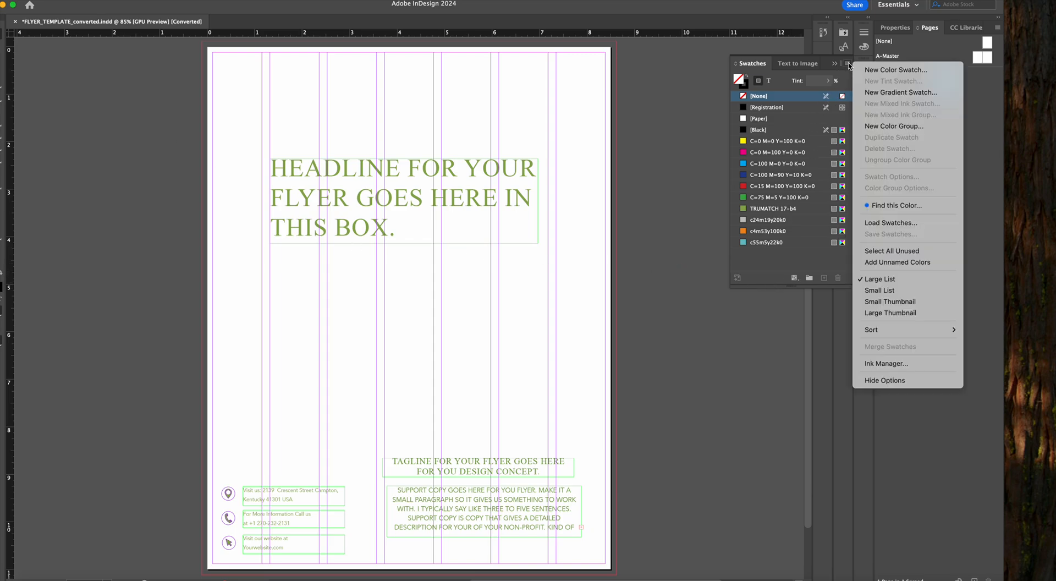
pyautogui.click(890, 72)
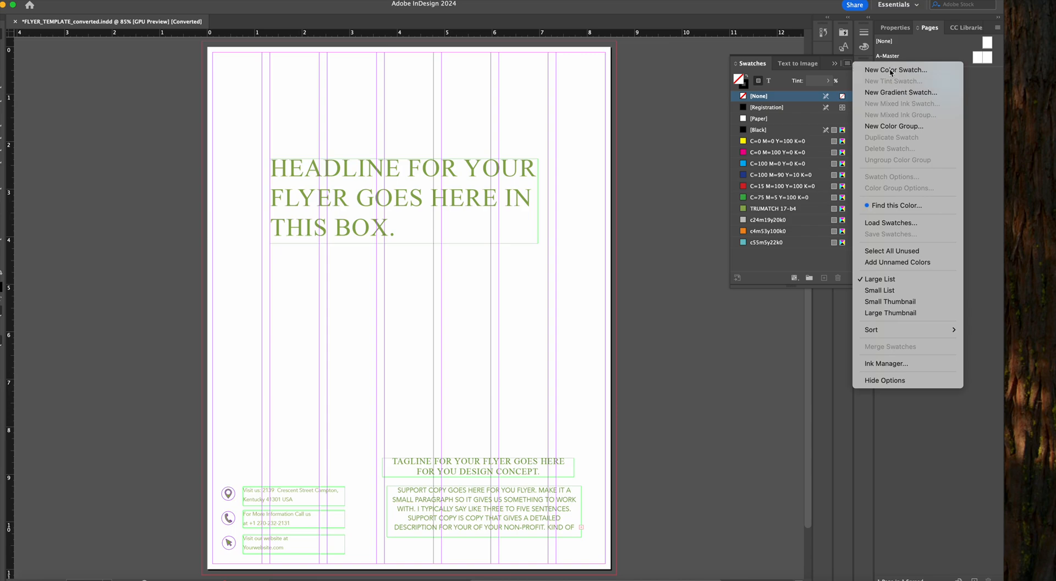
pyautogui.click(542, 267)
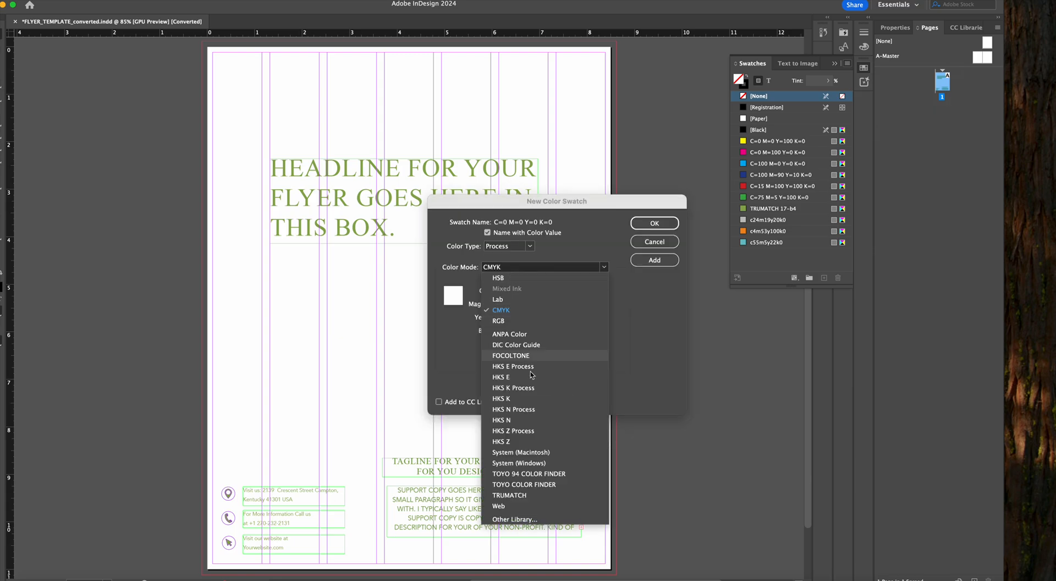
pyautogui.click(526, 494)
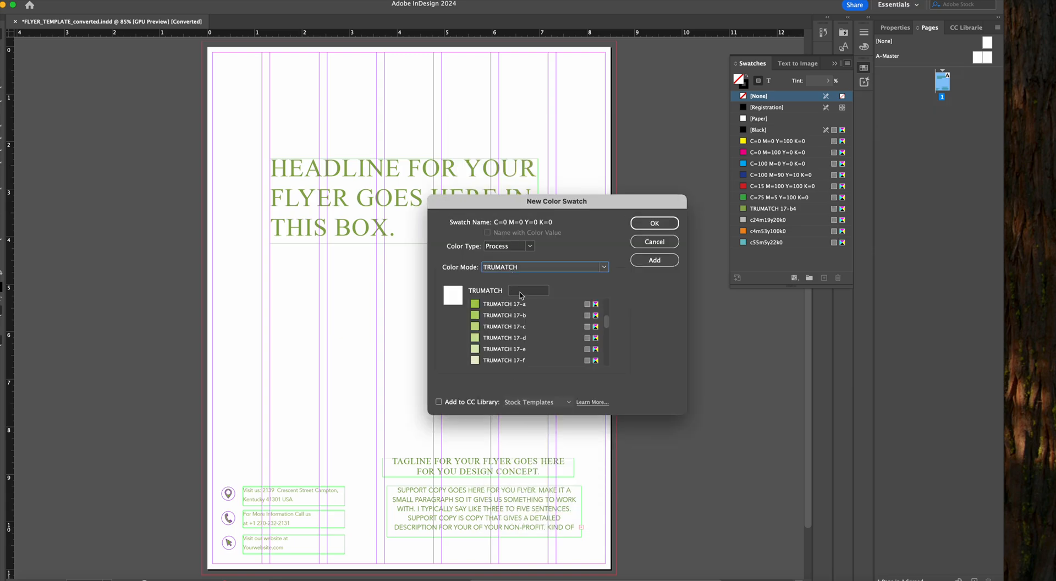
pyautogui.click(526, 291)
pyautogui.write('17-b')
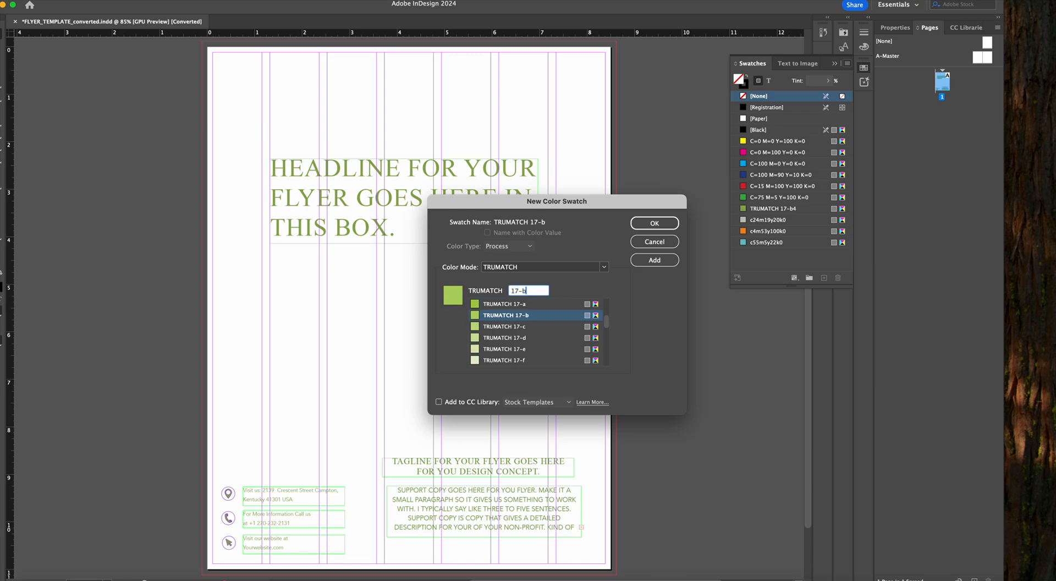
pyautogui.click(654, 223)
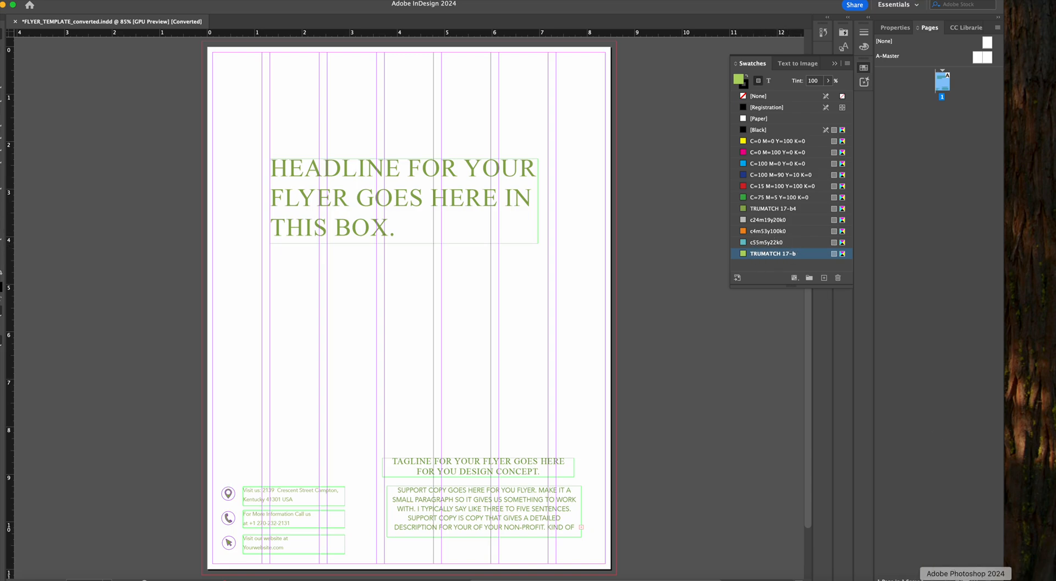
# Look up the light blue swatch name in the Illustrator style guide, and add the TRUMATCH 34-f swatch in InDesign
pyautogui.click(209, 577)
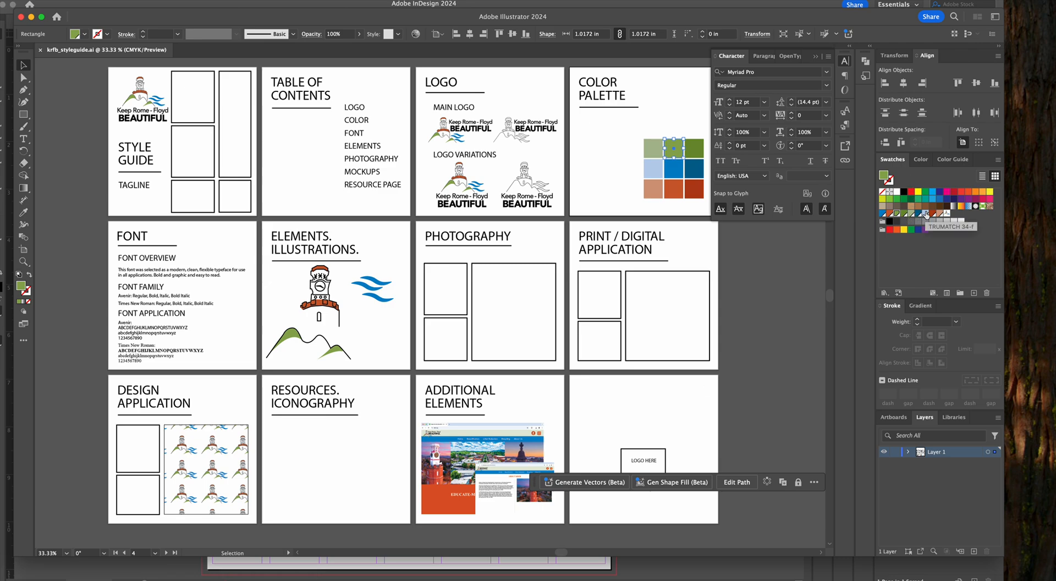
pyautogui.click(31, 17)
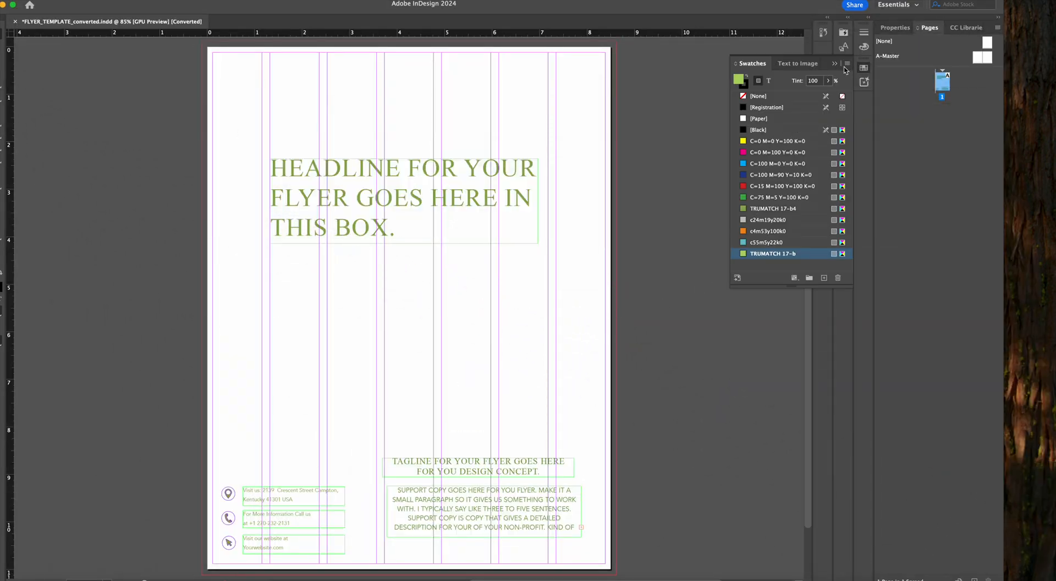
pyautogui.click(847, 63)
pyautogui.click(880, 71)
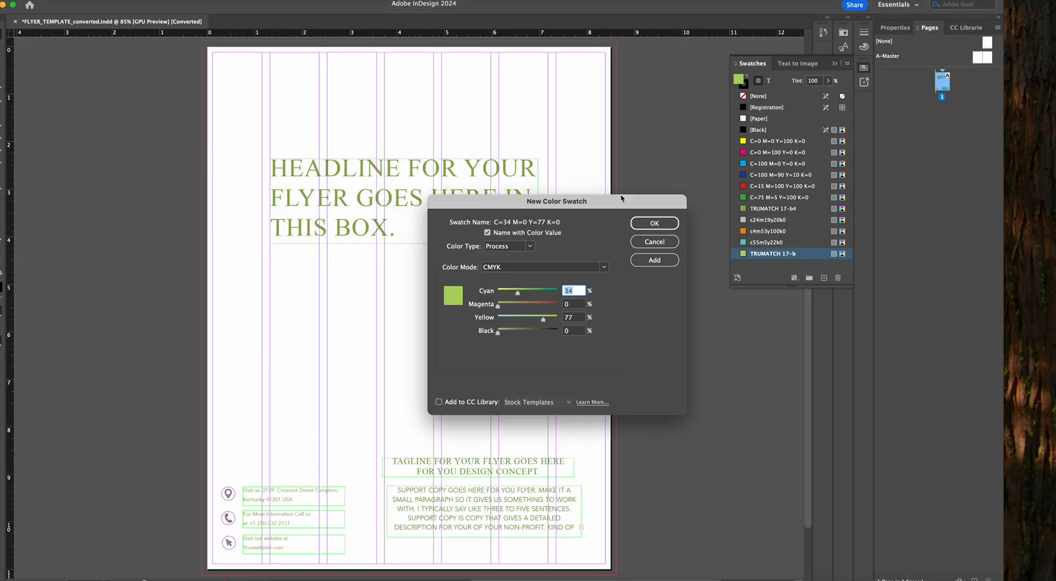
pyautogui.click(520, 268)
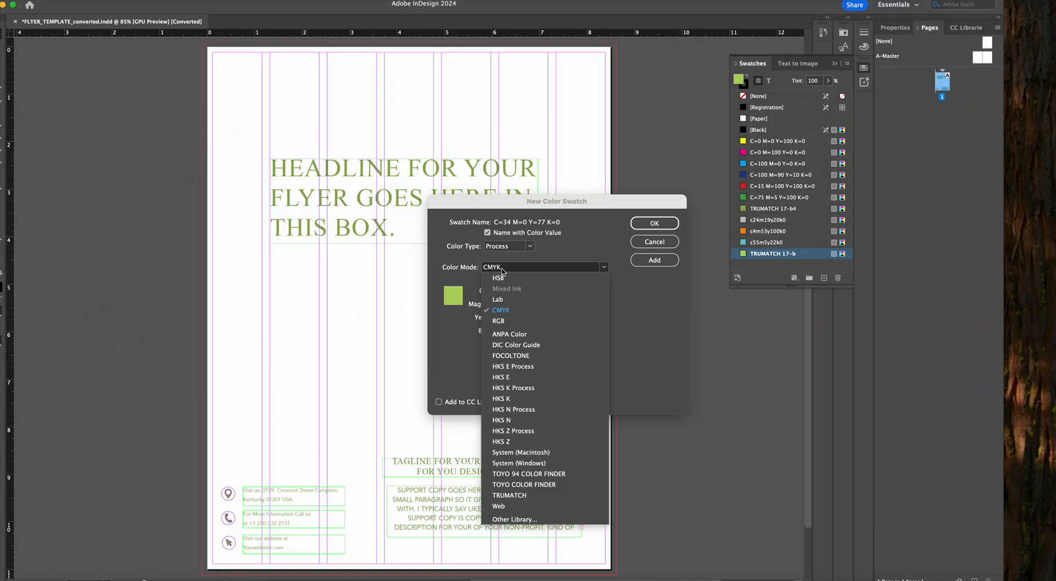
pyautogui.click(514, 498)
pyautogui.click(521, 293)
pyautogui.write('34')
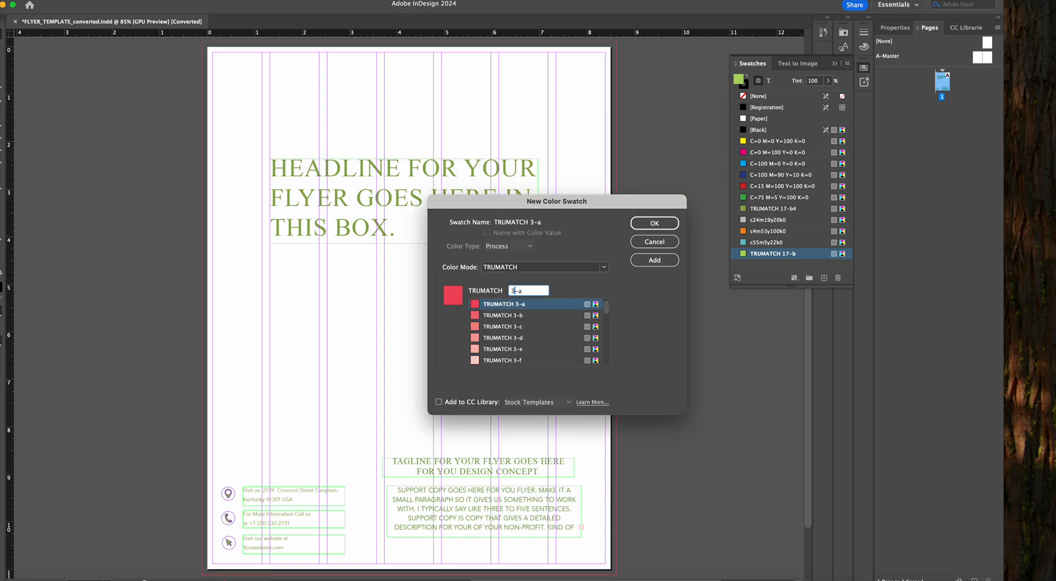
pyautogui.write('-f')
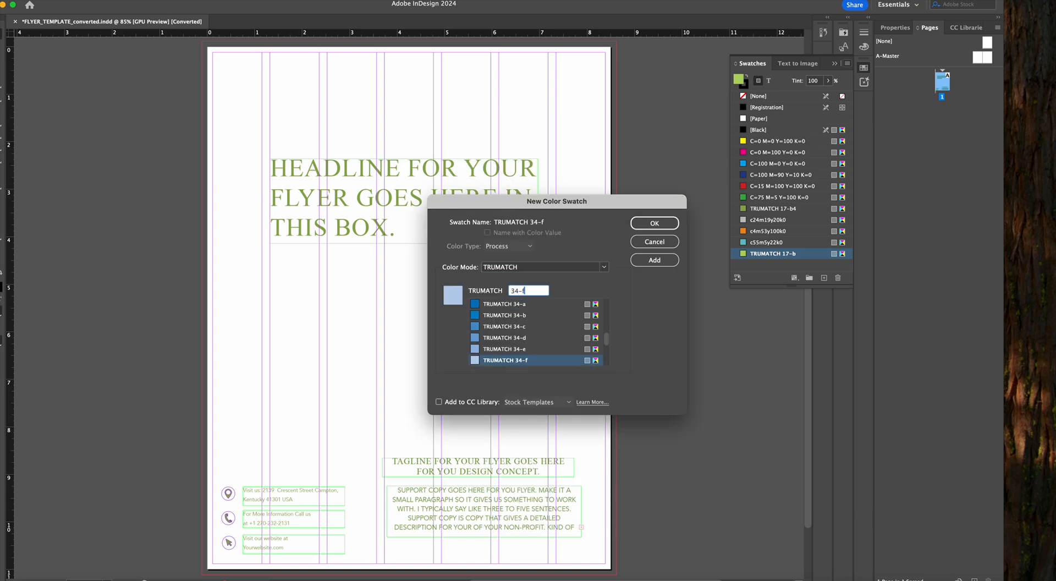
pyautogui.click(495, 361)
pyautogui.click(660, 224)
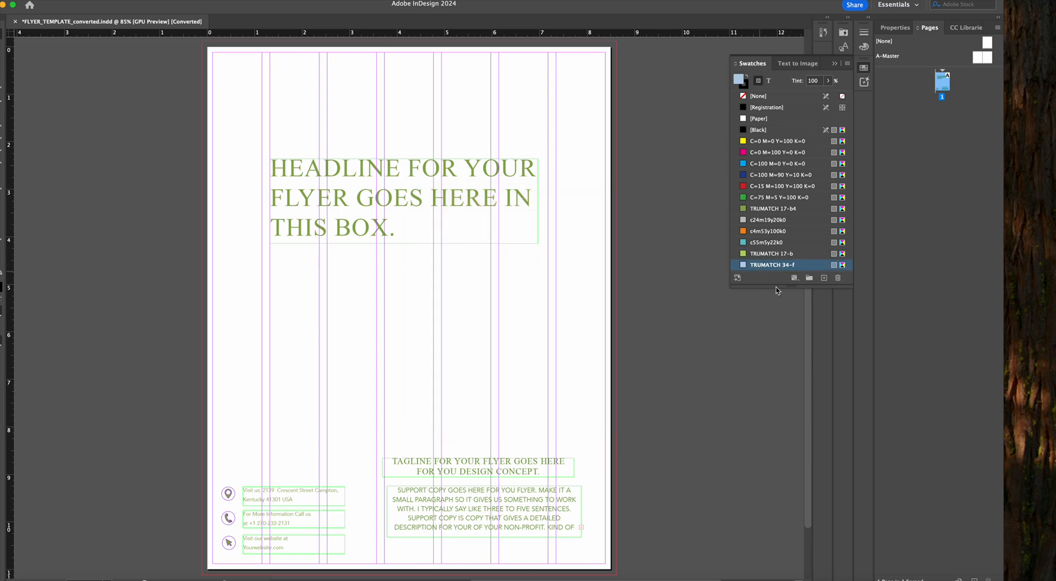
# Lengthen the swatch list, examine the middle orange square of the color palette in Illustrator's krfb_styleguide.ai, and return to InDesign
pyautogui.moveTo(778, 287); pyautogui.dragTo(789, 352)
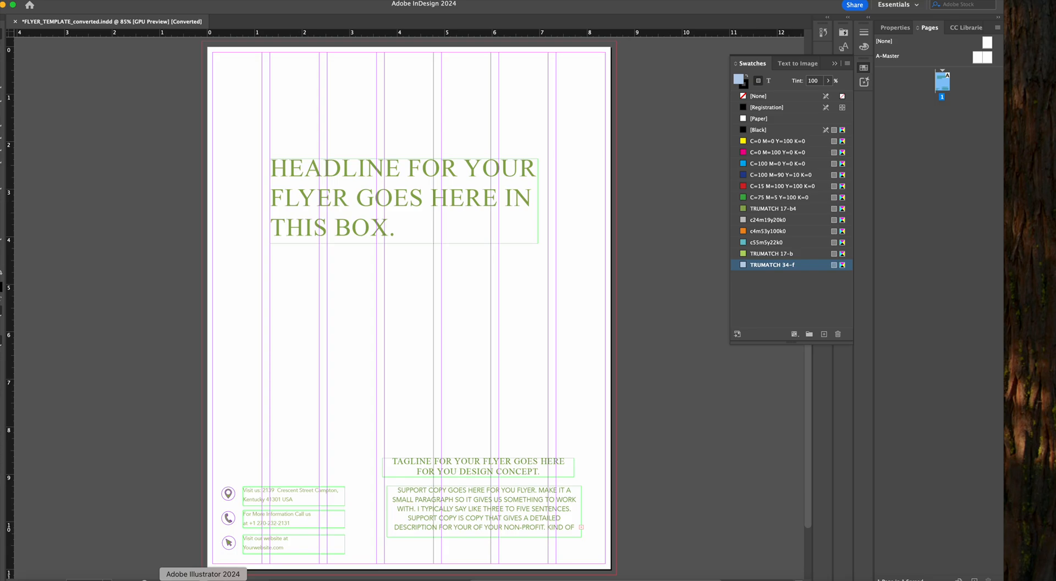
pyautogui.click(203, 578)
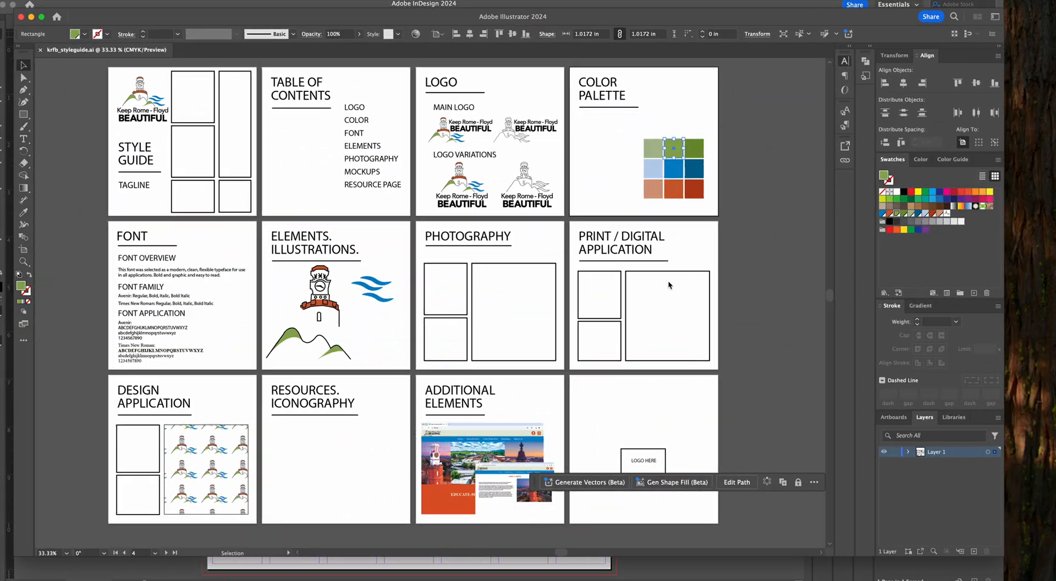
pyautogui.click(672, 193)
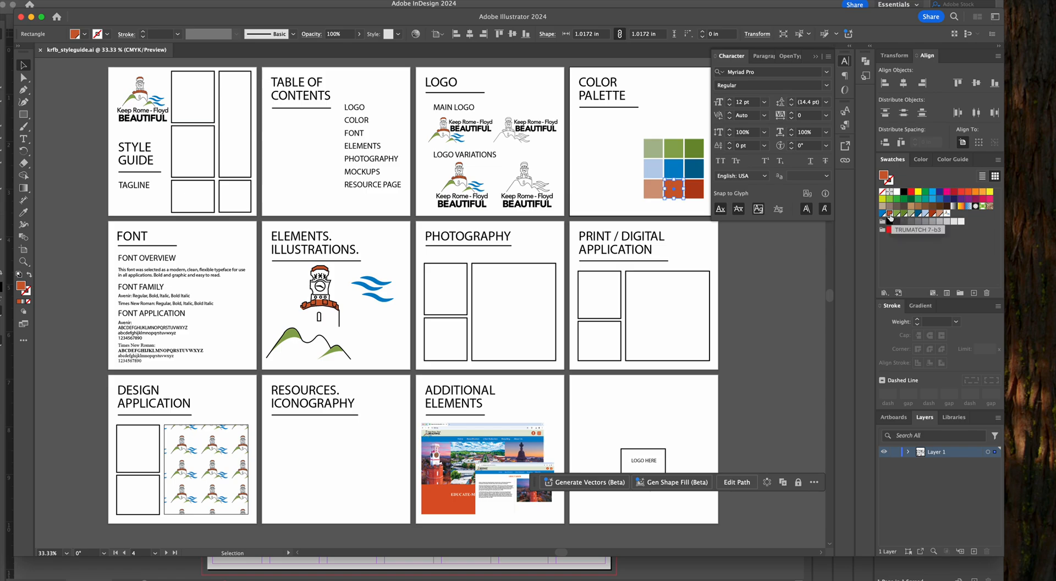
pyautogui.click(31, 18)
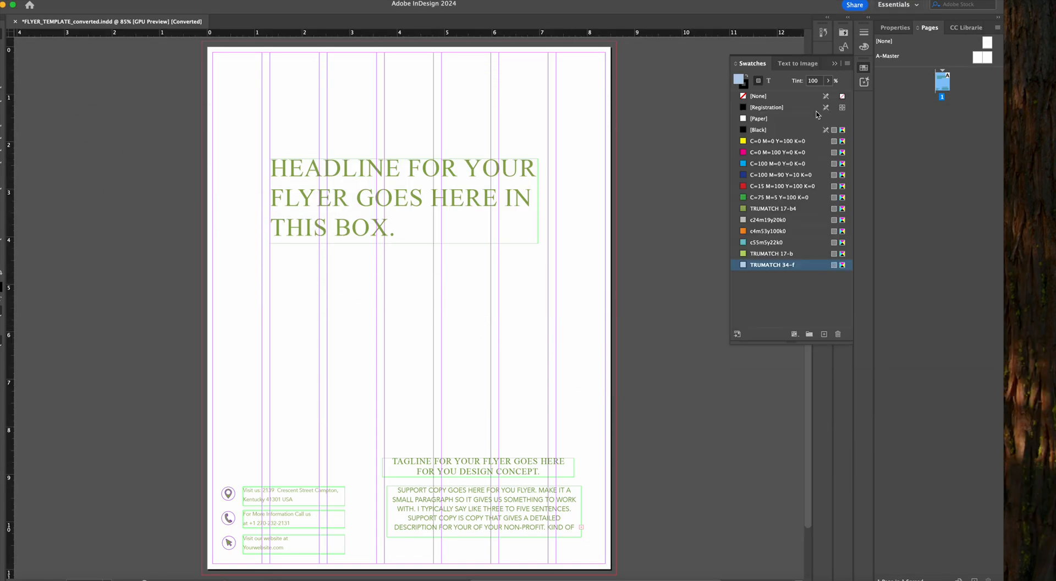
# Add a new color swatch, TRUMATCH 7-b3, from the TRUMATCH color mode
pyautogui.click(847, 63)
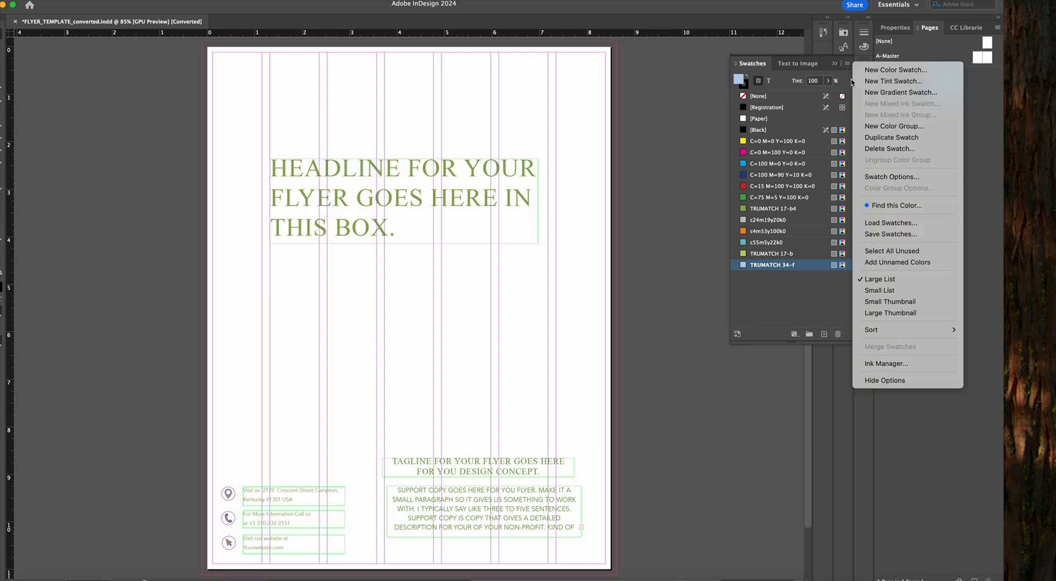
pyautogui.click(880, 71)
pyautogui.click(544, 267)
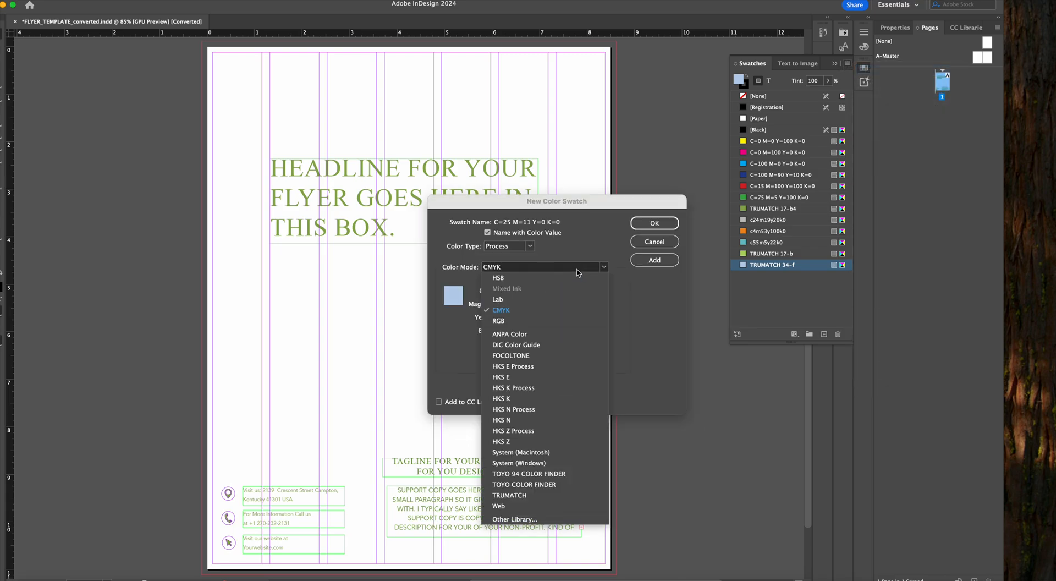
pyautogui.click(535, 489)
pyautogui.click(529, 290)
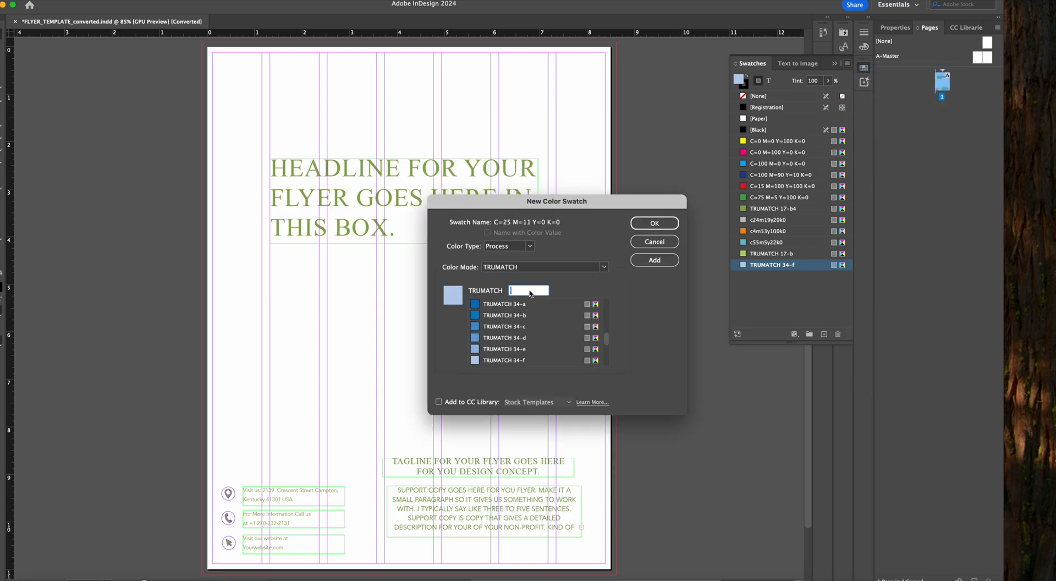
pyautogui.write('7-b3')
pyautogui.click(655, 223)
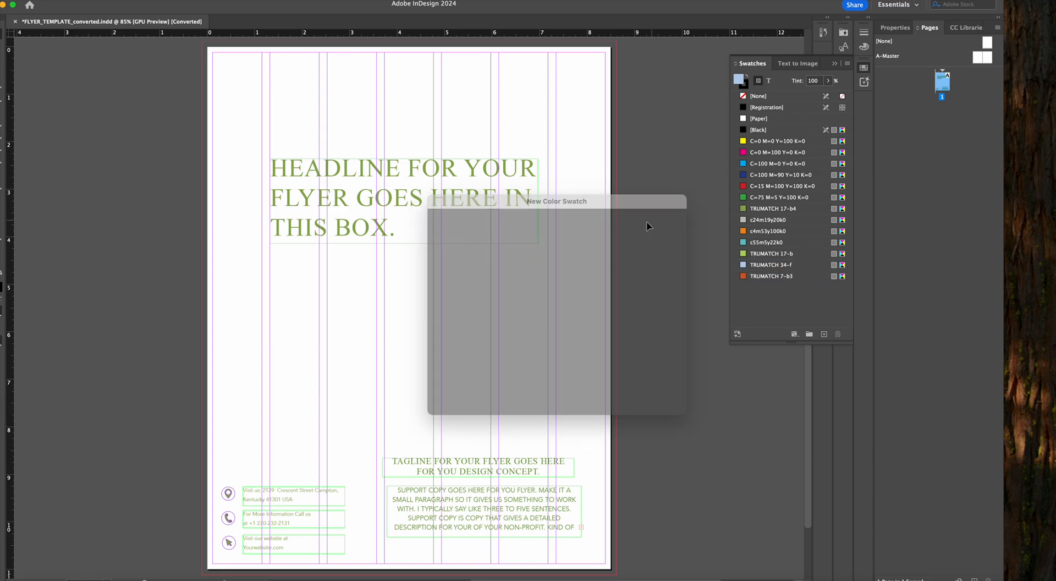
# Delete the swatches from C=100 M=90 Y=10 K=0 through c55m5y22k0, replacing them with [Black], and collapse the swatch list
pyautogui.click(778, 243)
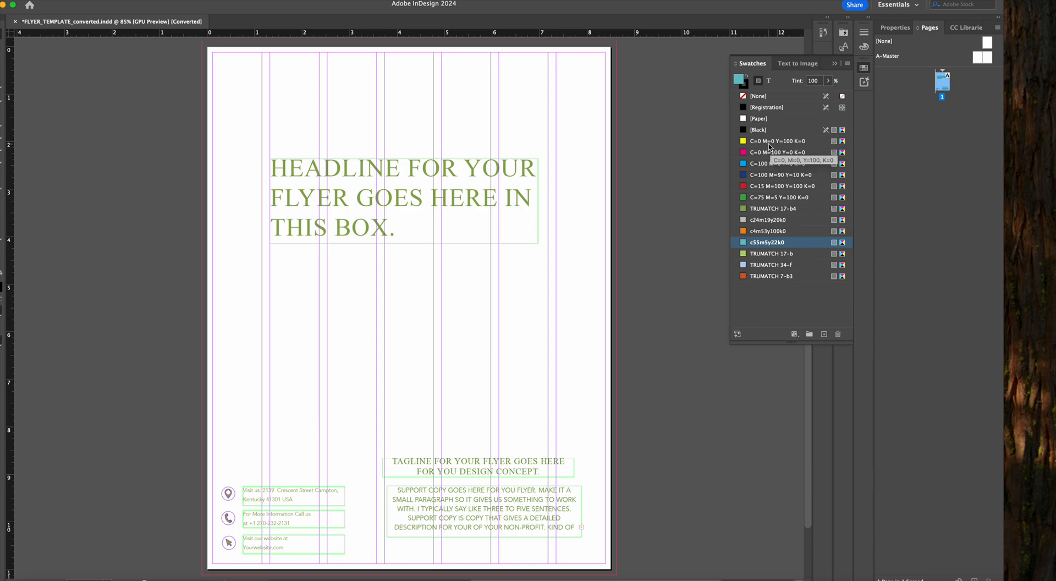
pyautogui.keyDown('shift'); pyautogui.click(758, 176); pyautogui.keyUp('shift')
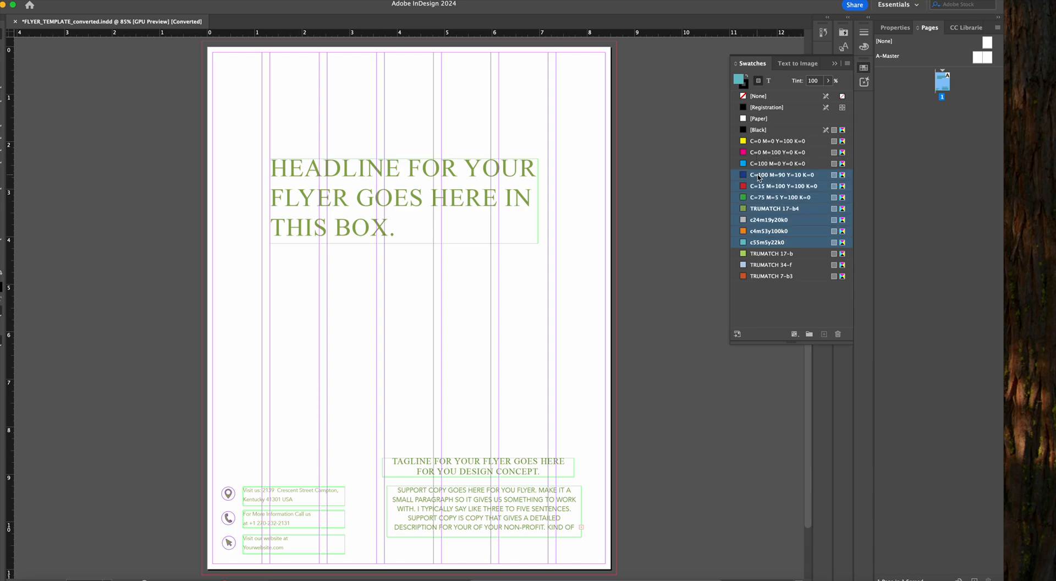
pyautogui.click(837, 335)
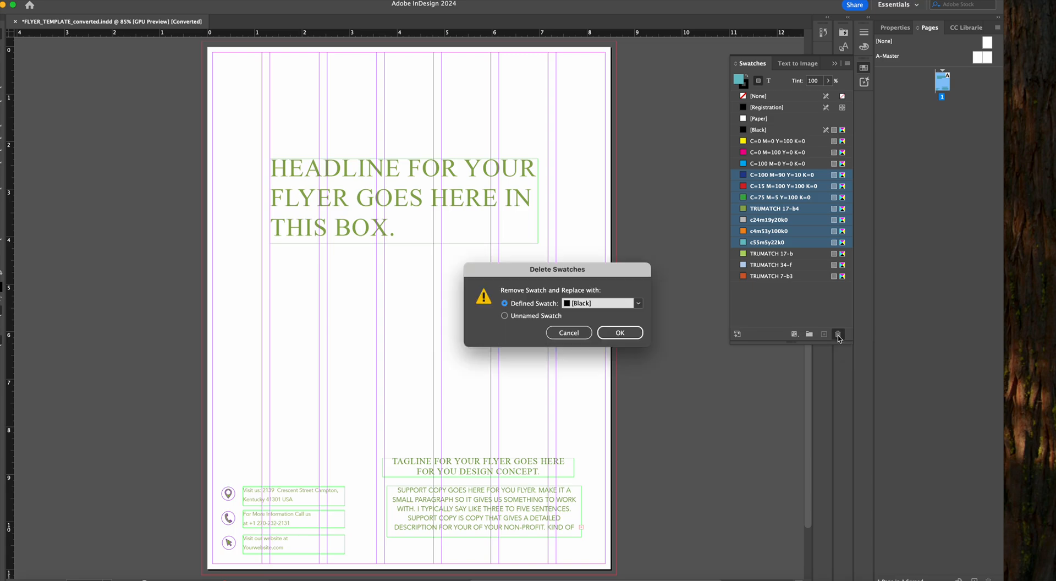
pyautogui.click(618, 337)
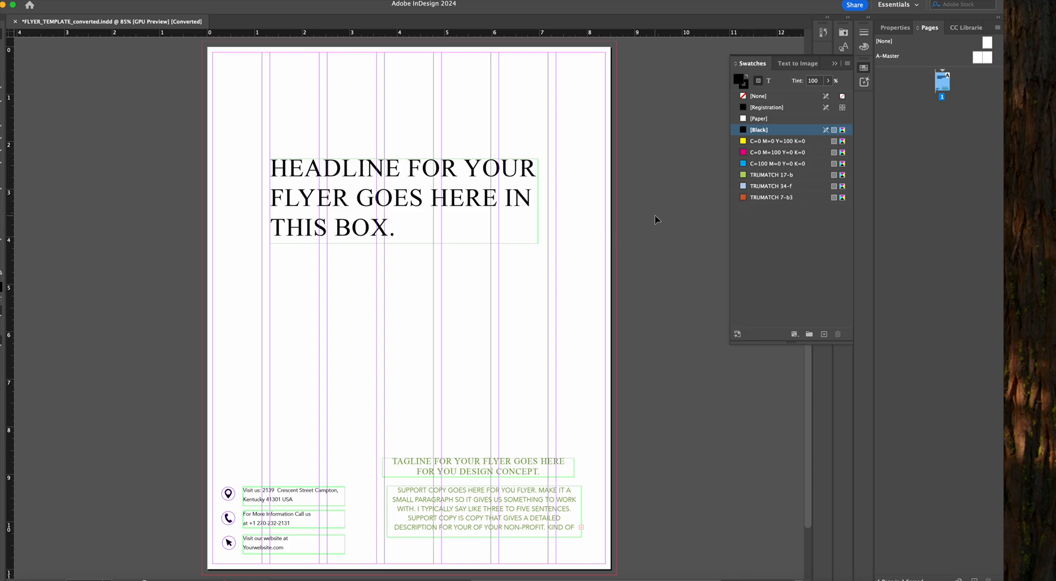
pyautogui.click(835, 65)
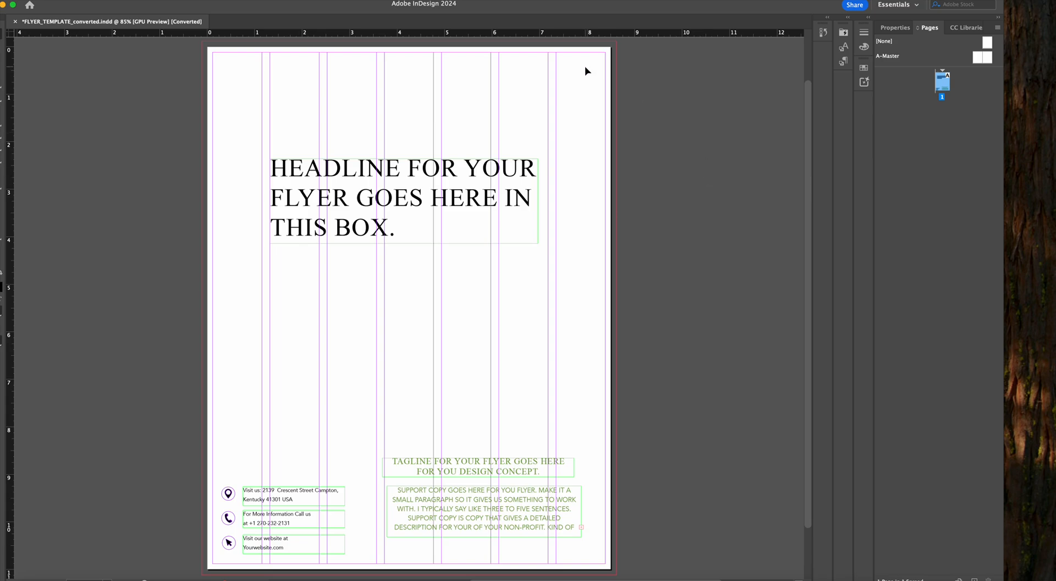
# Move the headline text frame up to about X 1.16 in, Y 1.54 in
pyautogui.click(895, 28)
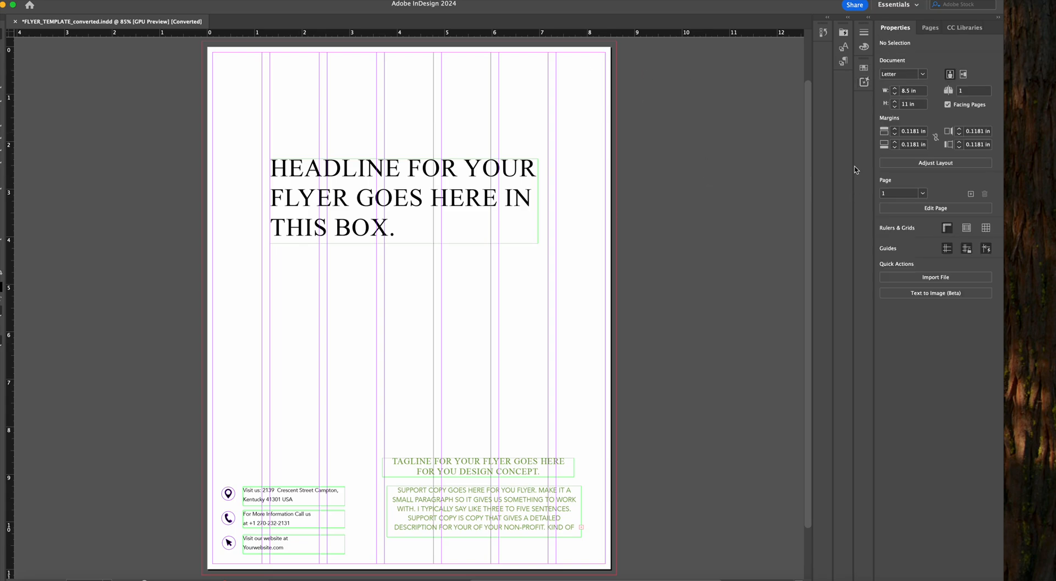
pyautogui.click(335, 190)
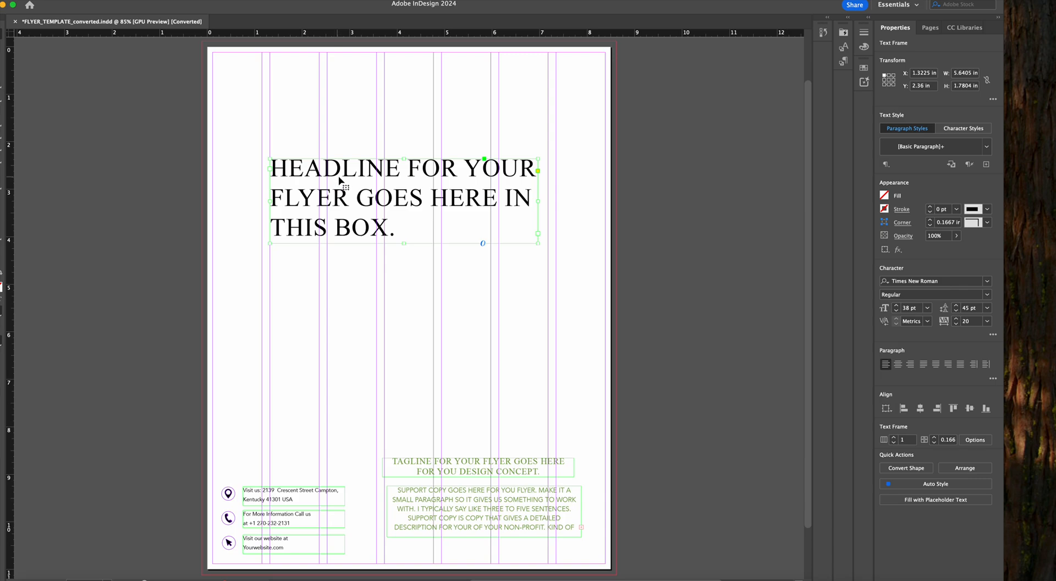
pyautogui.moveTo(330, 172); pyautogui.dragTo(320, 133)
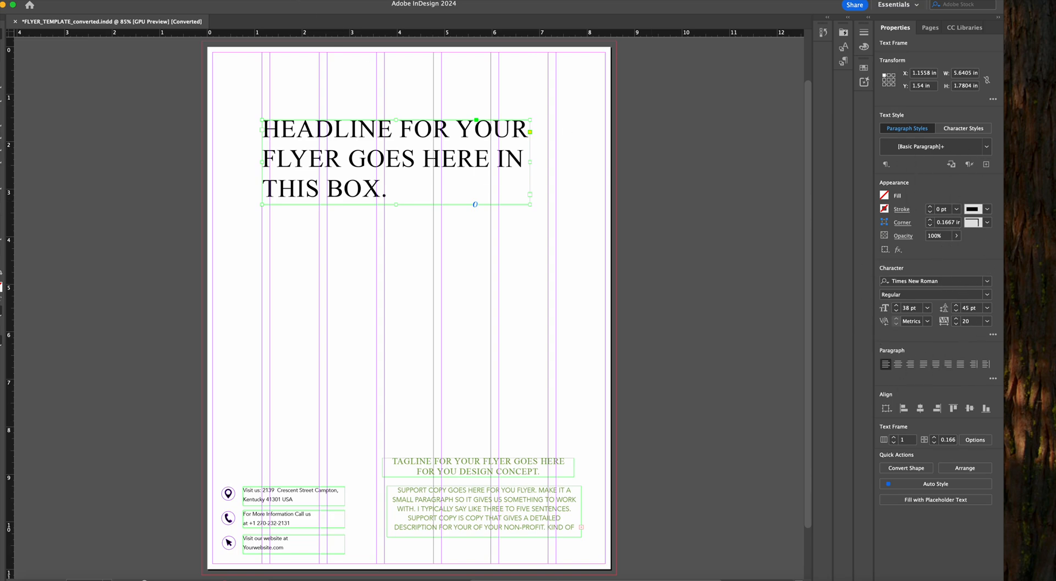
# Change the headline's font to Avenir Book
pyautogui.click(279, 0)
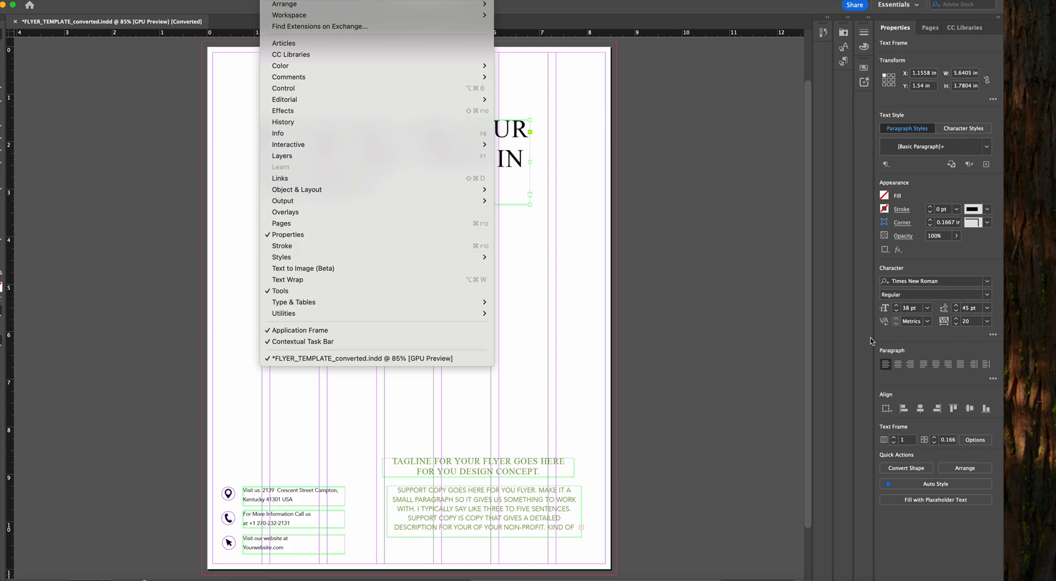
pyautogui.click(925, 342)
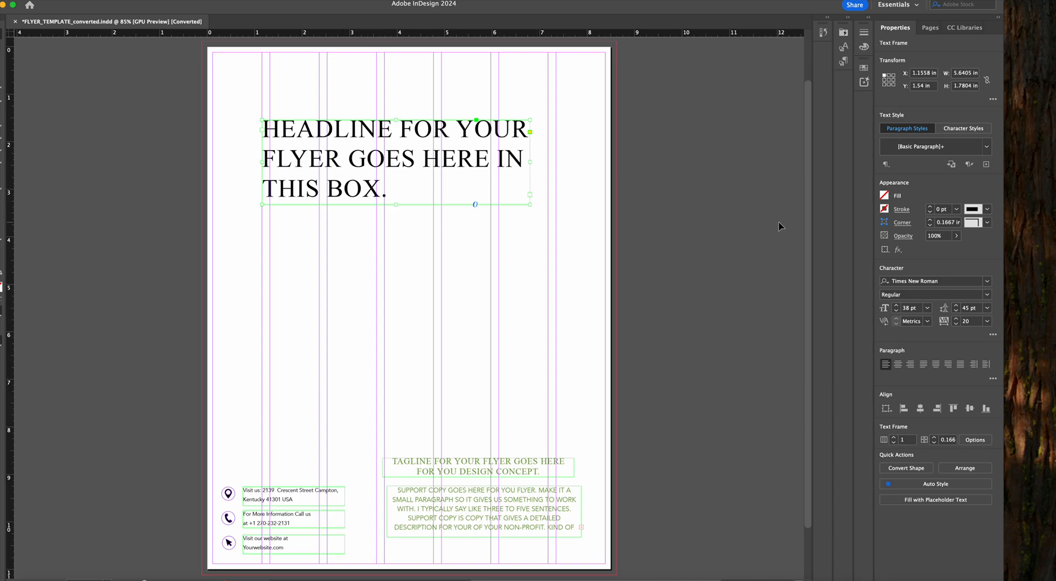
pyautogui.click(987, 281)
pyautogui.click(933, 326)
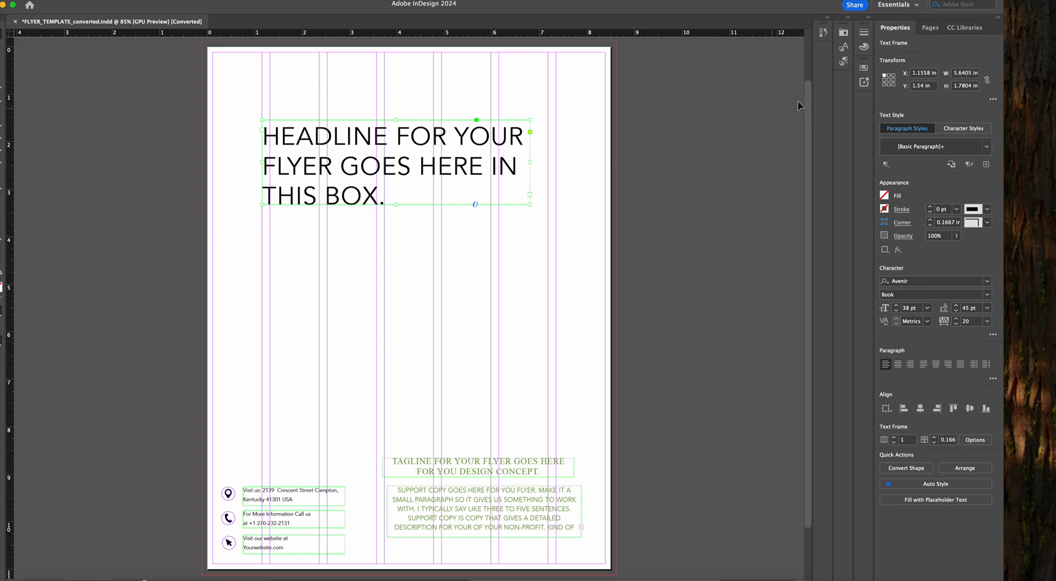
# Apply the TRUMATCH 7-b3 swatch to the headline text and collapse the swatch list
pyautogui.click(865, 70)
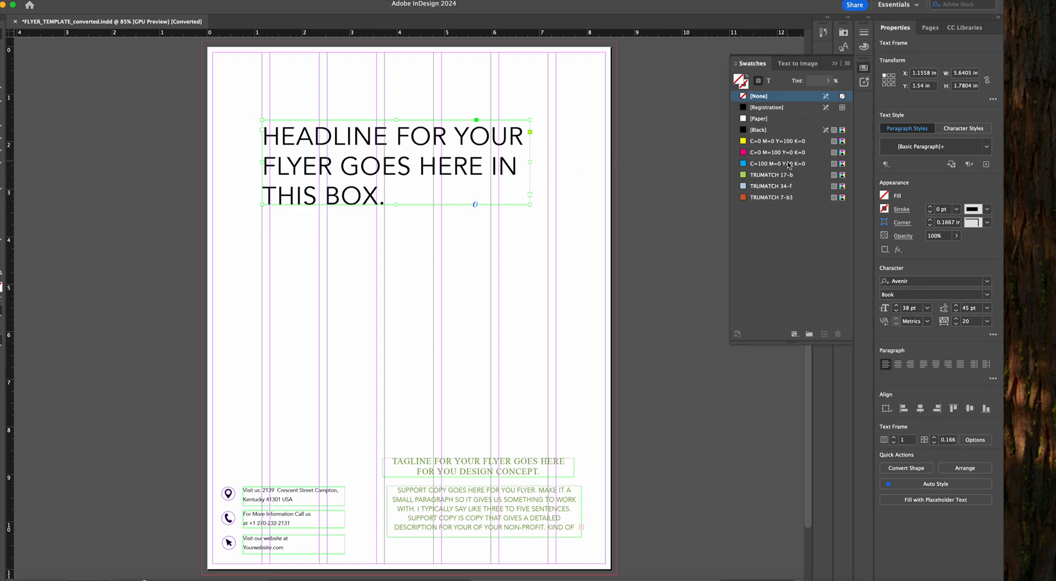
pyautogui.click(769, 81)
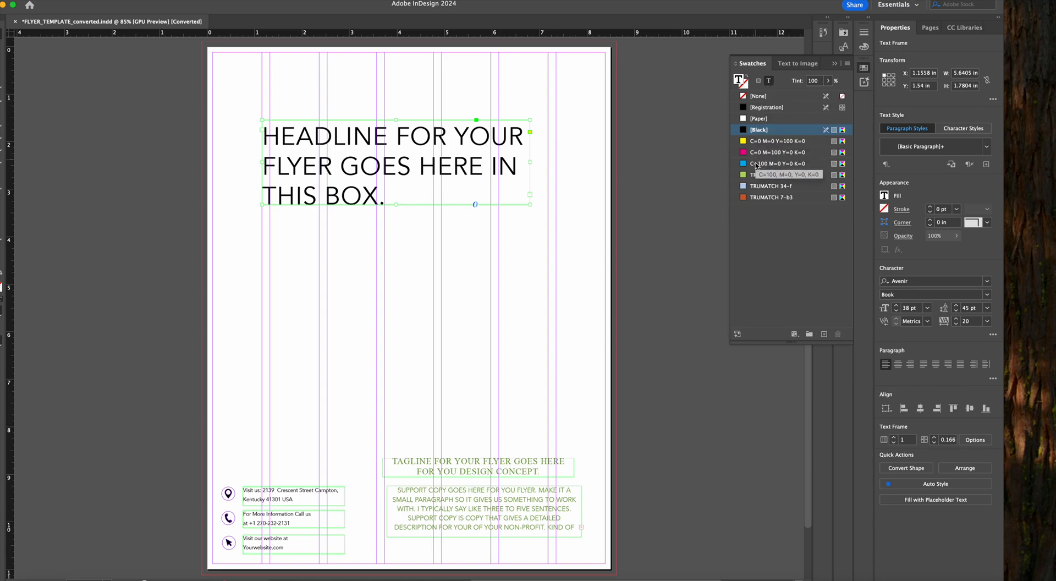
pyautogui.click(764, 197)
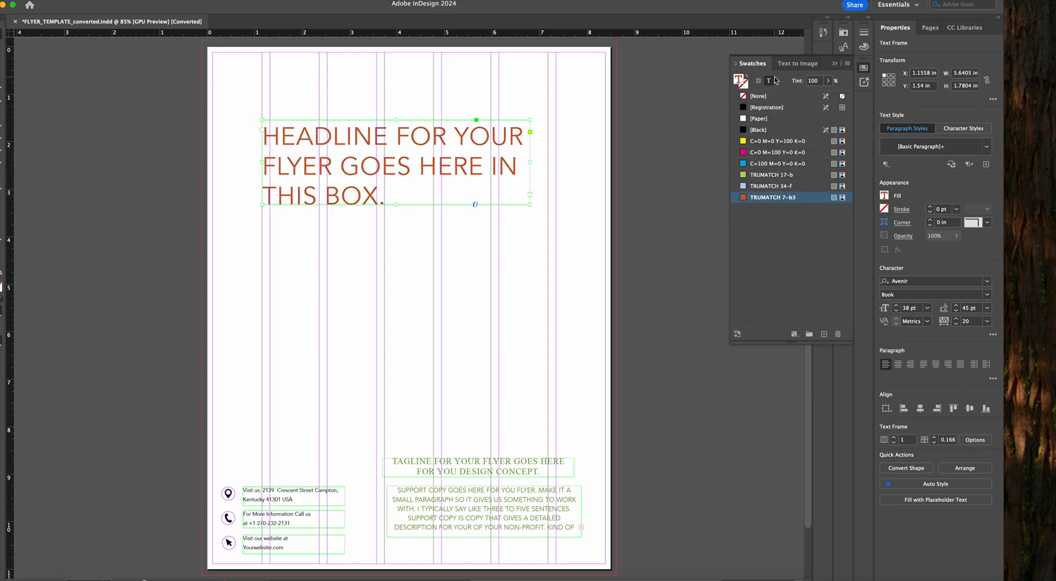
pyautogui.doubleClick(397, 165)
pyautogui.moveTo(395, 205); pyautogui.dragTo(263, 129)
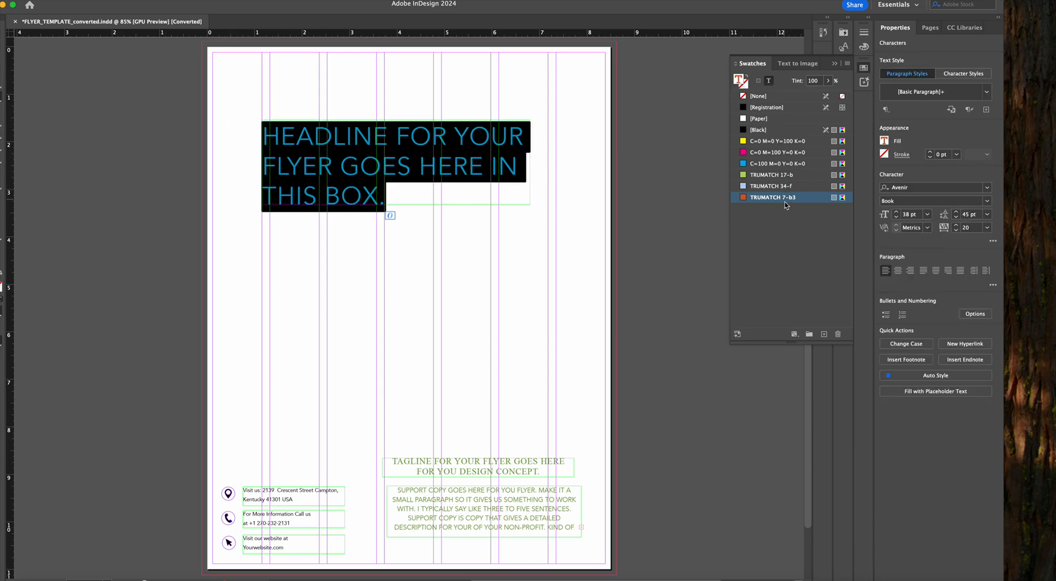
pyautogui.press('Escape')
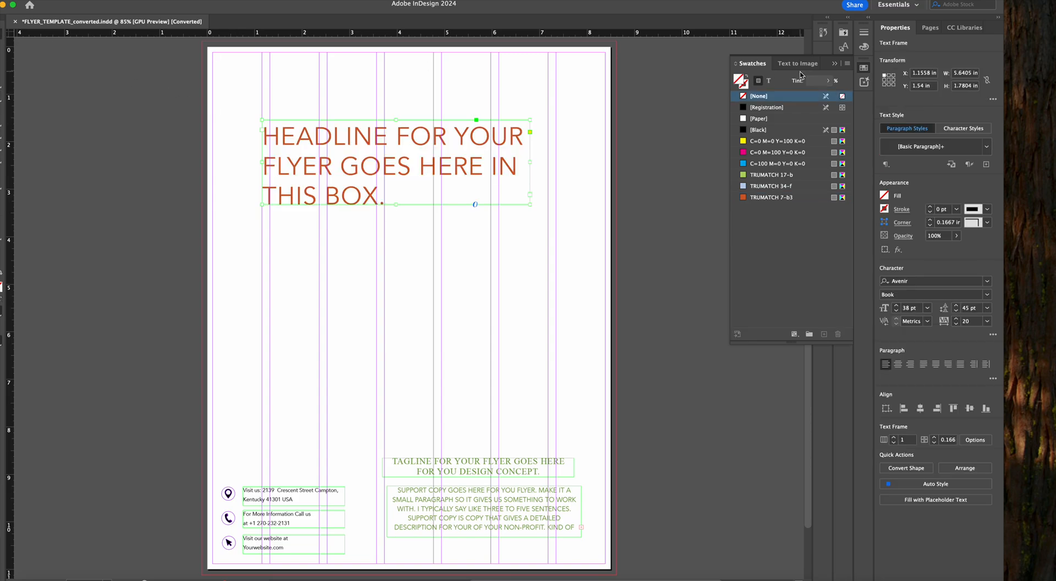
pyautogui.click(834, 66)
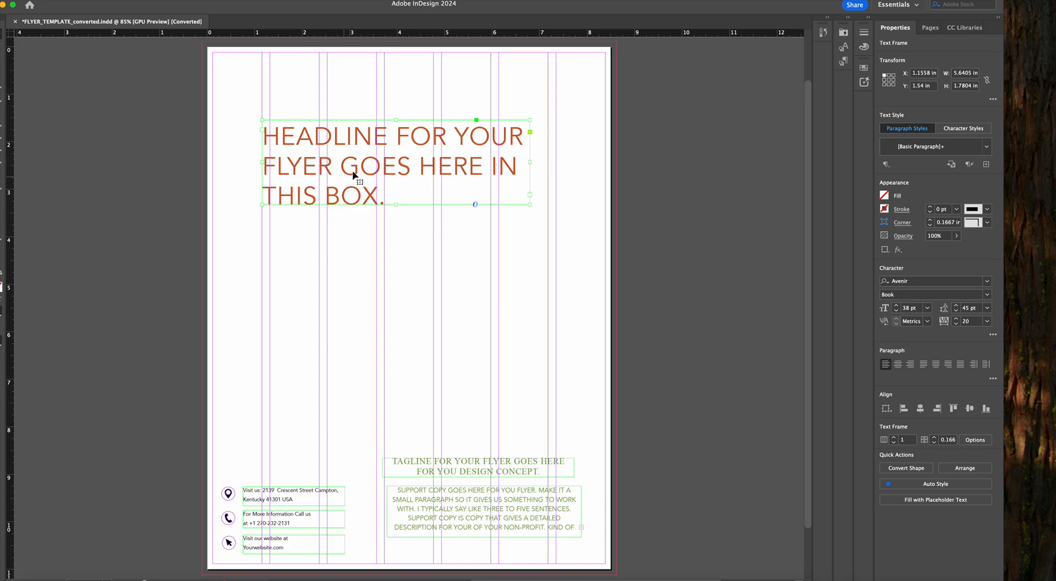
# Shift the headline frame to X 1.3225 in at the column edge and create a character style named headline from its text
pyautogui.moveTo(325, 147)
pyautogui.mouseDown()
pyautogui.moveTo(437, 137)
pyautogui.moveTo(352, 159)
pyautogui.moveTo(334, 147)
pyautogui.mouseUp()
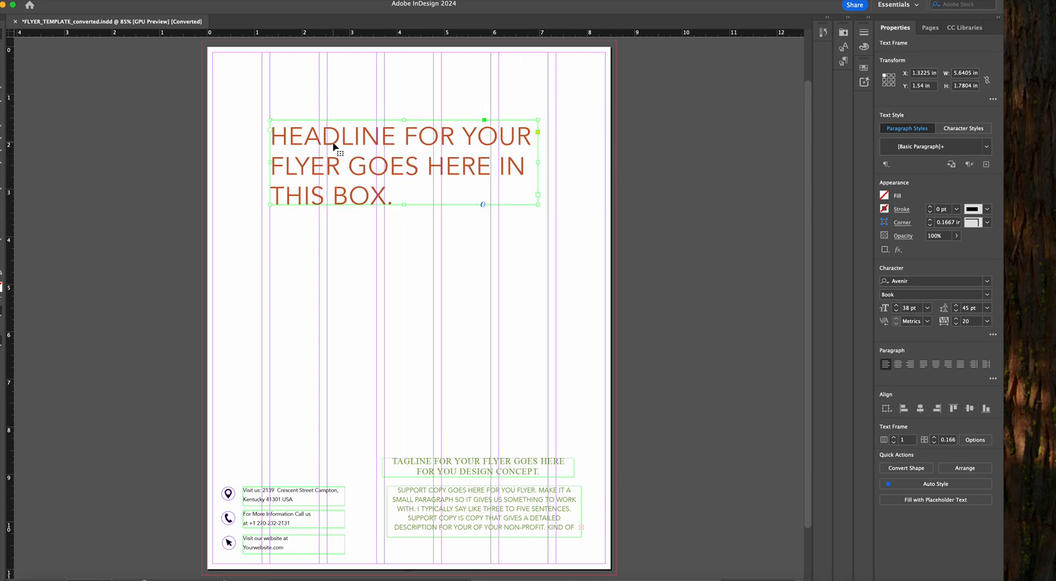
pyautogui.click(958, 130)
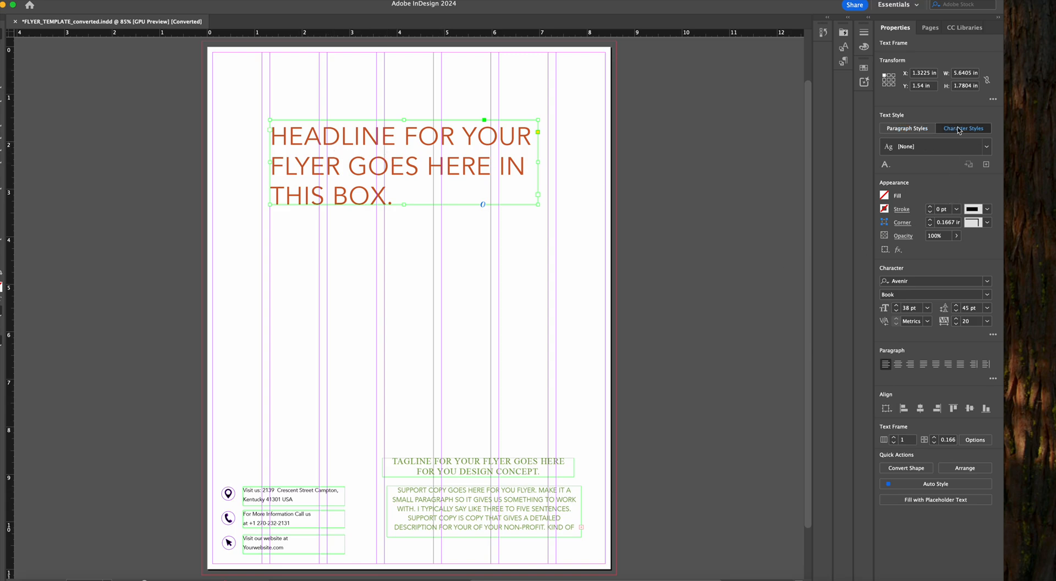
pyautogui.click(986, 164)
pyautogui.write('headline')
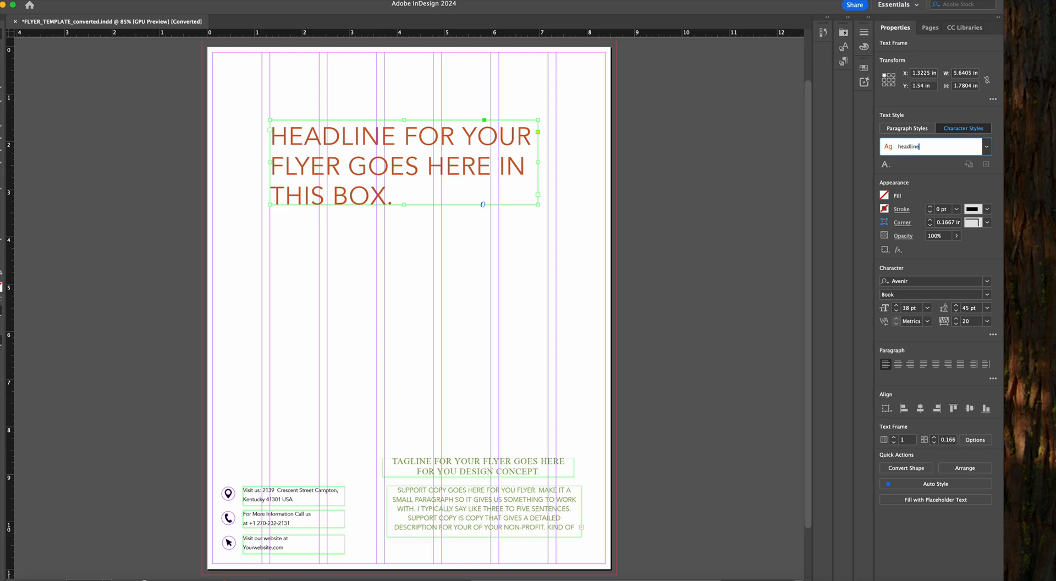
pyautogui.press('Return')
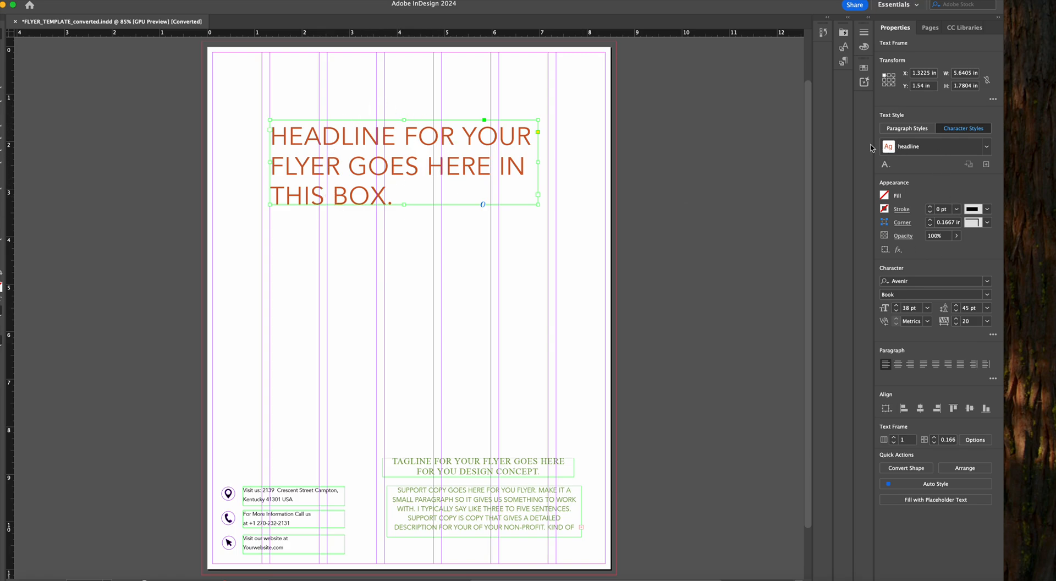
# Move the tagline frame beneath the headline at X 1.3225 in, Y 3.58 in, and set its font to Avenir Black
pyautogui.click(415, 472)
pyautogui.moveTo(416, 466); pyautogui.dragTo(305, 226)
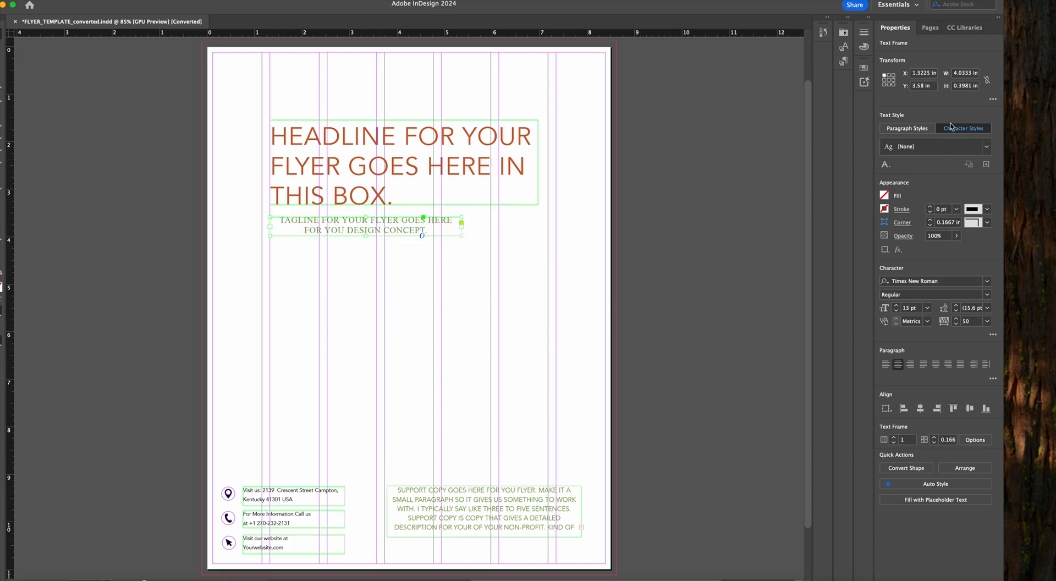
pyautogui.click(987, 280)
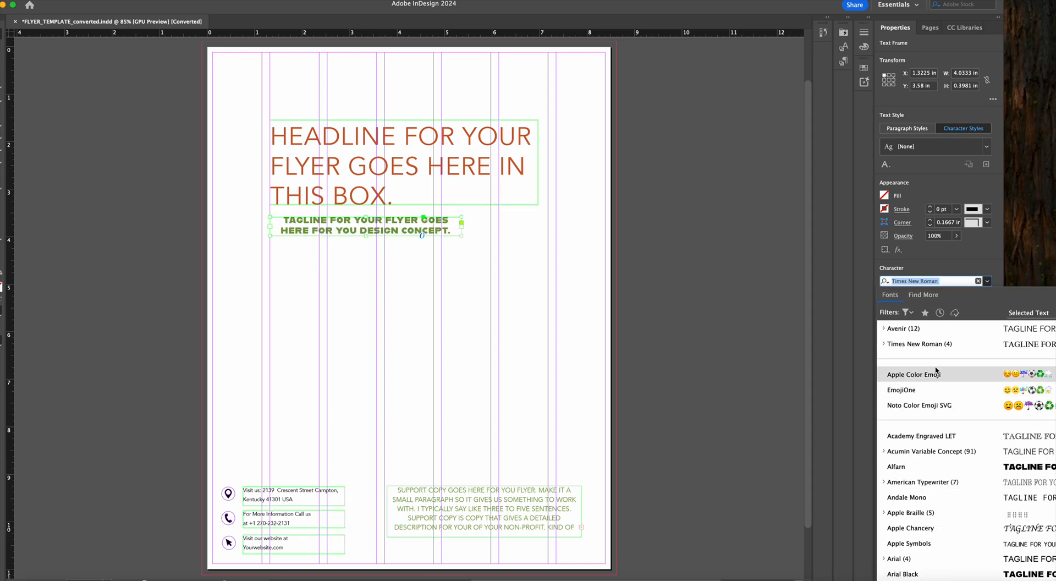
pyautogui.click(916, 332)
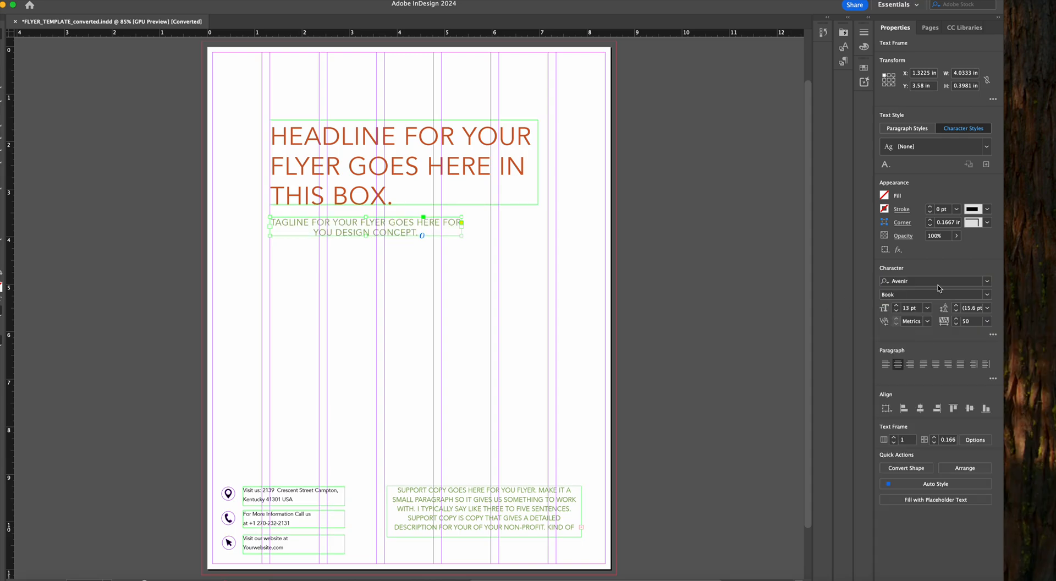
pyautogui.click(987, 296)
pyautogui.click(928, 392)
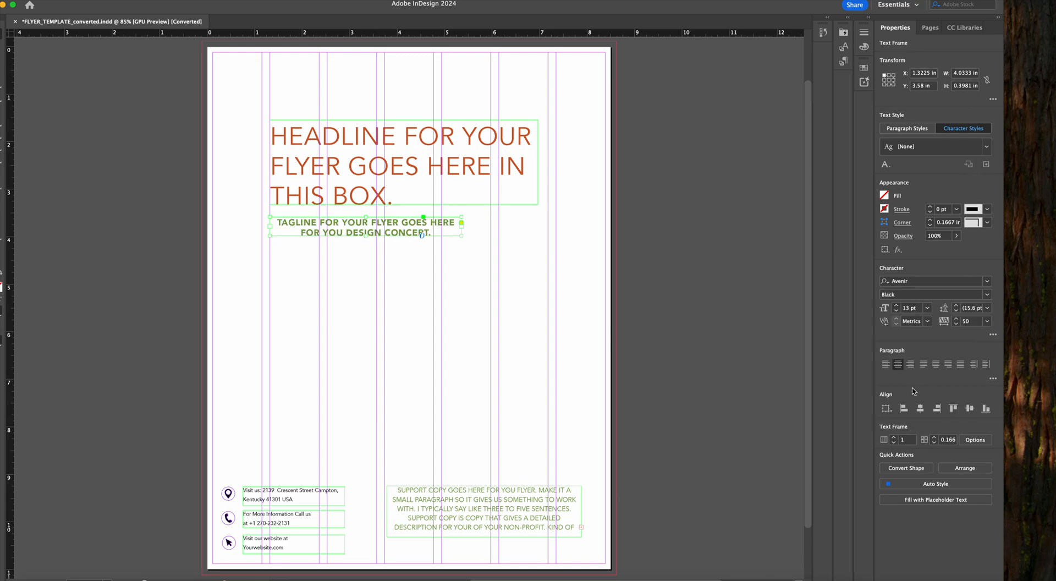
# Enlarge the tagline frame to 4.9775 in wide by 0.48 in high and apply the TRUMATCH 17-b swatch to its text
pyautogui.moveTo(461, 237); pyautogui.dragTo(508, 239)
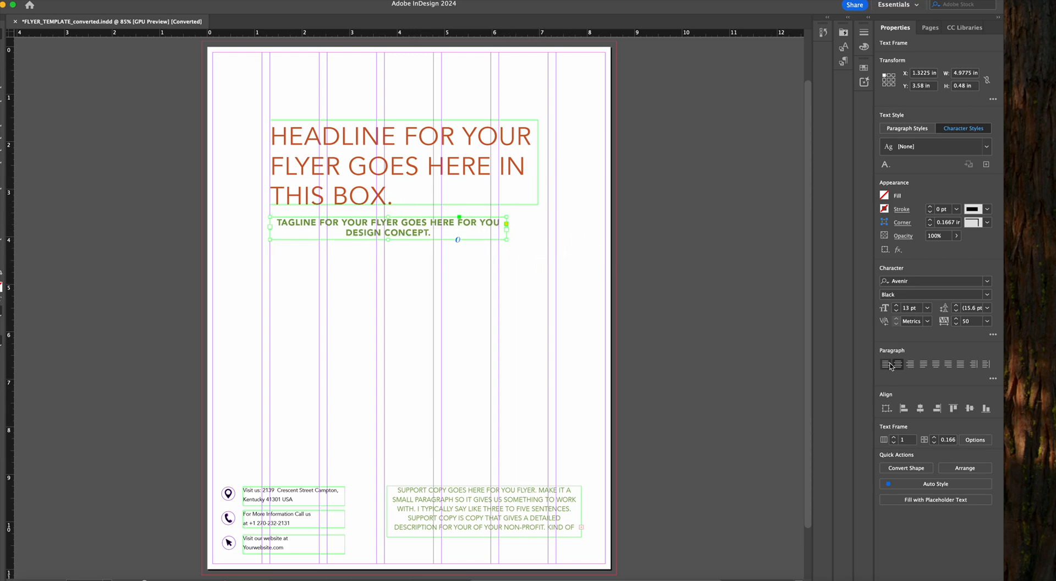
pyautogui.doubleClick(418, 229)
pyautogui.moveTo(432, 233); pyautogui.dragTo(253, 209)
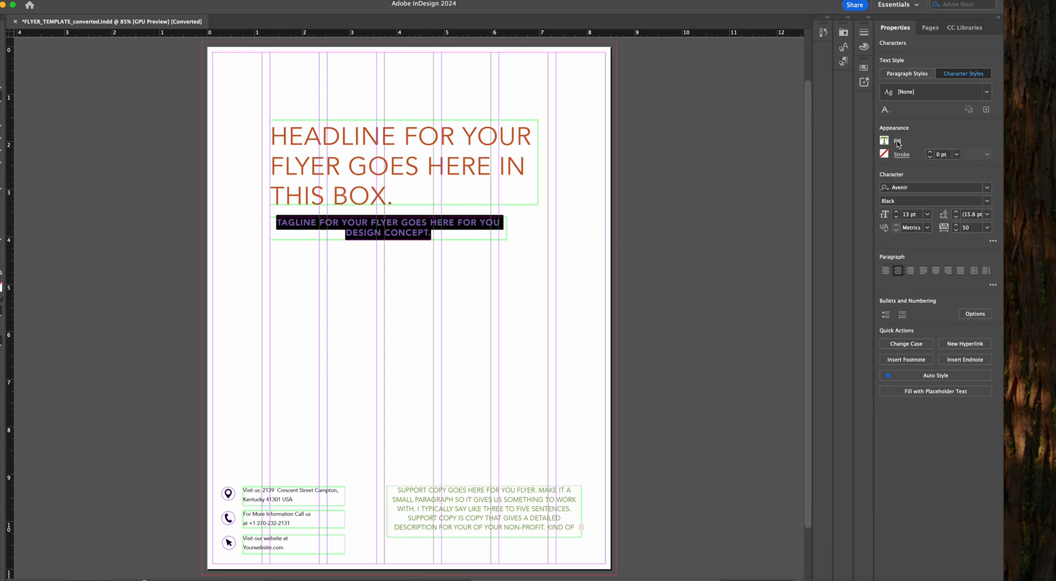
pyautogui.click(884, 143)
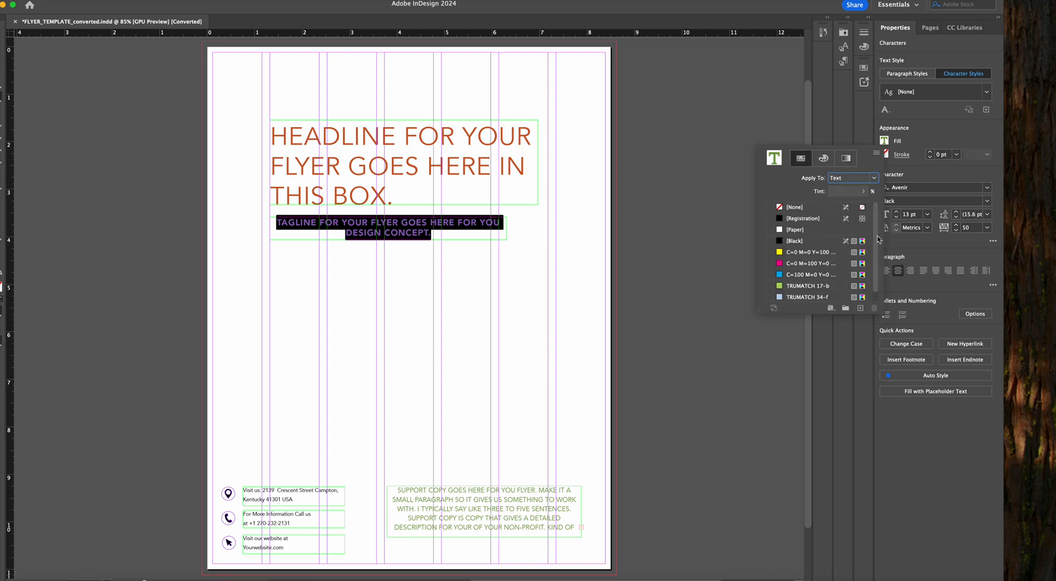
pyautogui.scroll(-1, 876, 253)
pyautogui.click(807, 275)
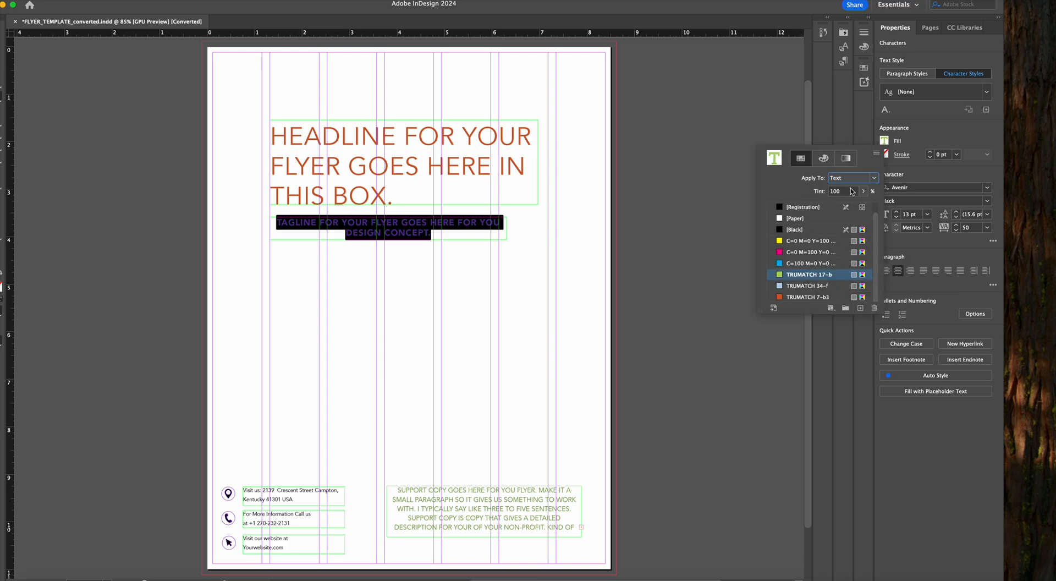
pyautogui.click(876, 154)
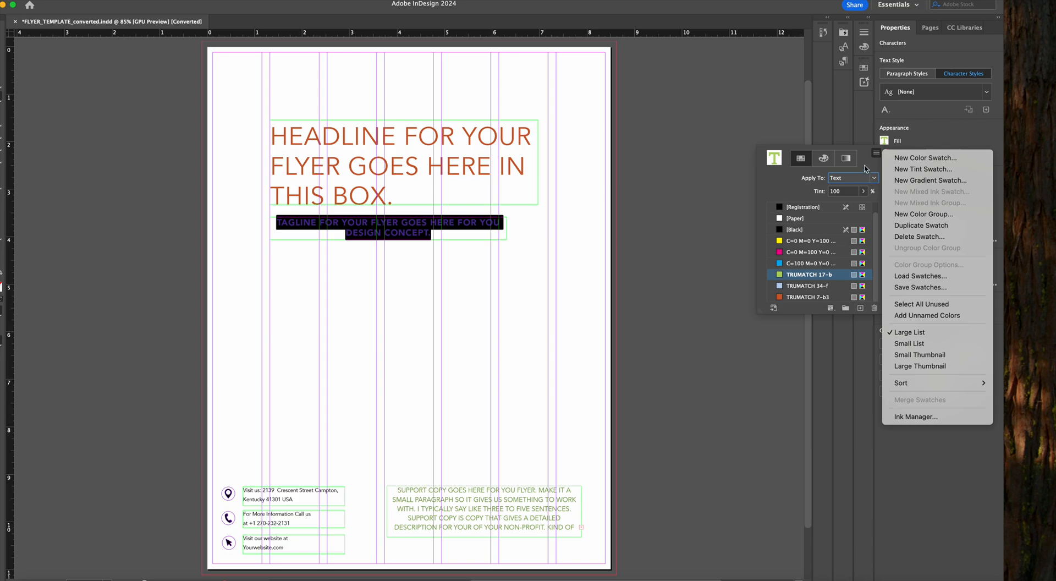
pyautogui.click(866, 166)
pyautogui.click(1, 34)
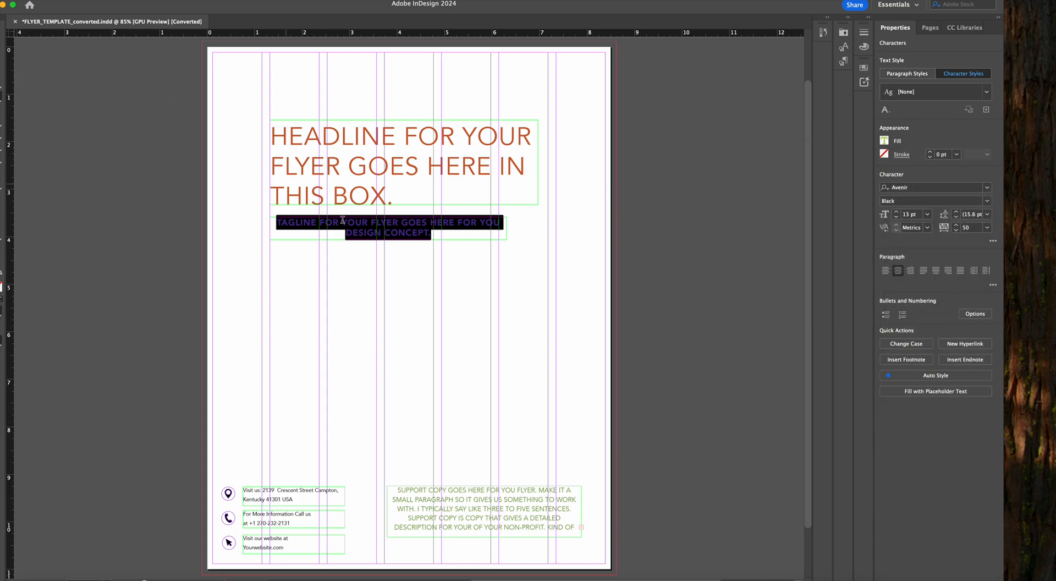
pyautogui.press('Escape')
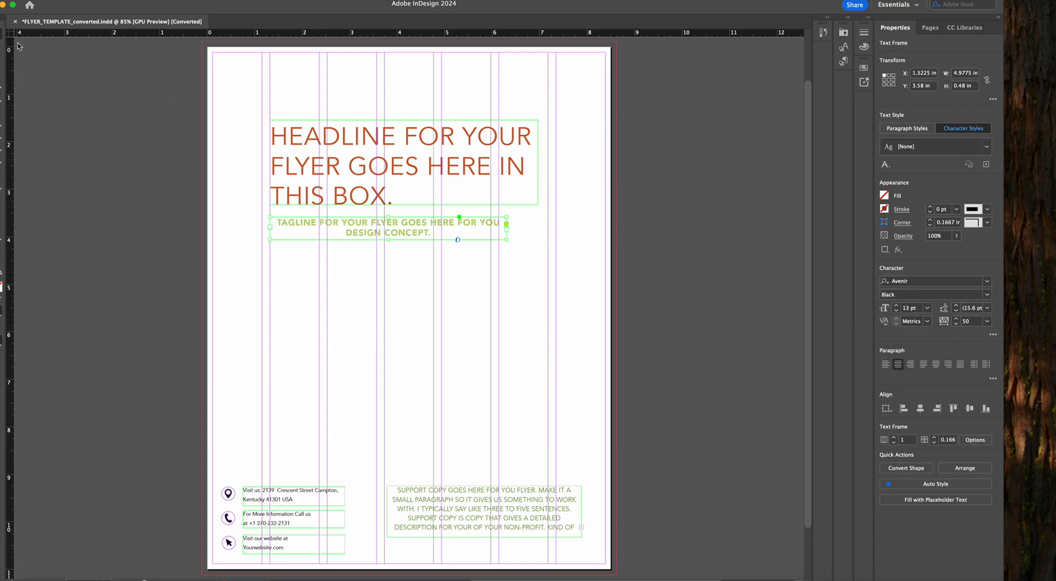
# Move the tagline frame to X 1.6812 in, Y 3.56 in and create a character style named tagline from its text
pyautogui.moveTo(324, 225)
pyautogui.mouseDown()
pyautogui.moveTo(411, 226)
pyautogui.moveTo(324, 218)
pyautogui.moveTo(334, 219)
pyautogui.mouseUp()
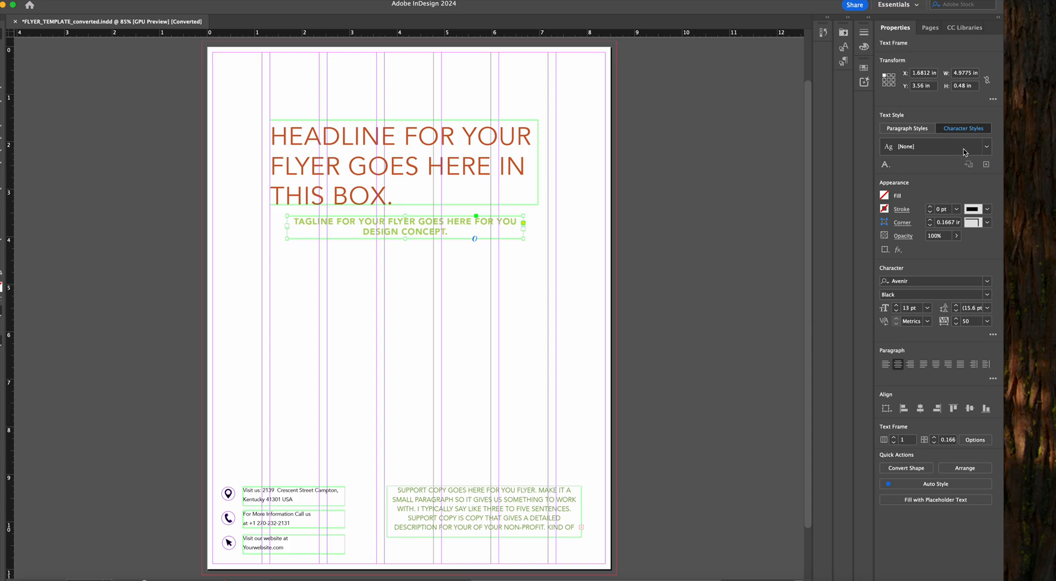
pyautogui.click(986, 164)
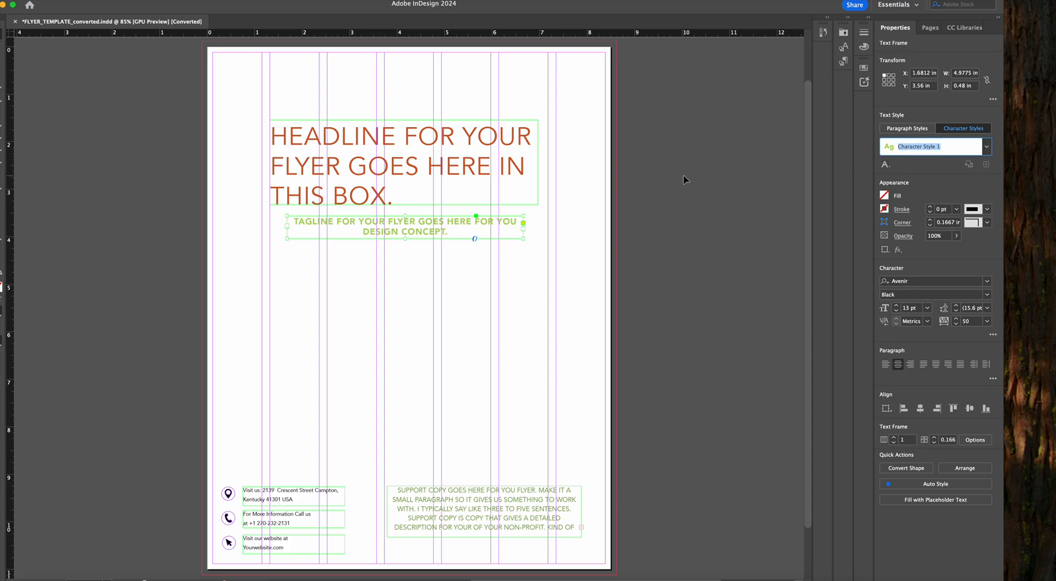
pyautogui.write('tagline')
pyautogui.press('Return')
# Try the tagline character style on the headline text and switch it back to the headline style
pyautogui.click(453, 164)
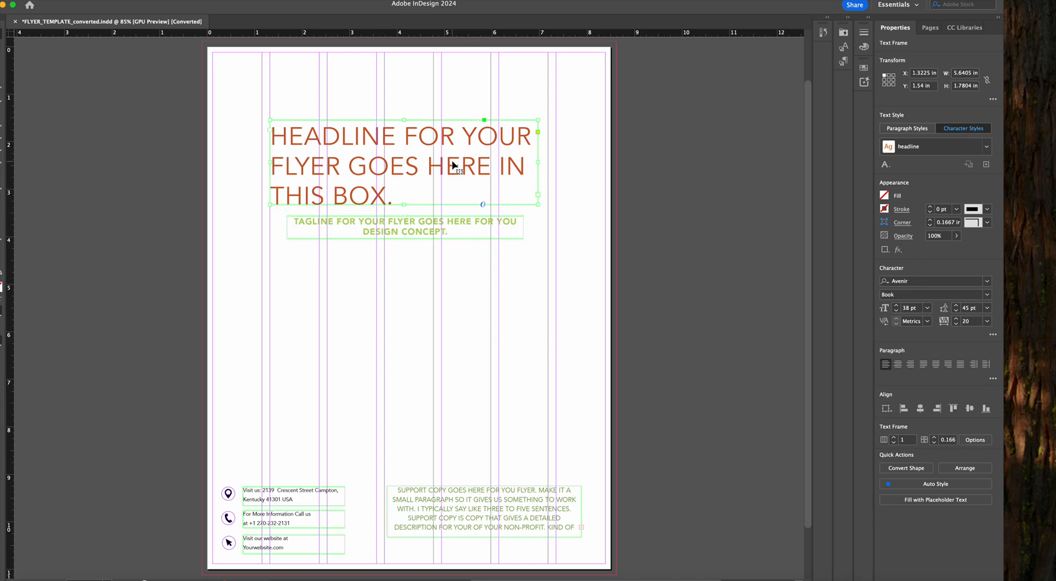
pyautogui.click(987, 146)
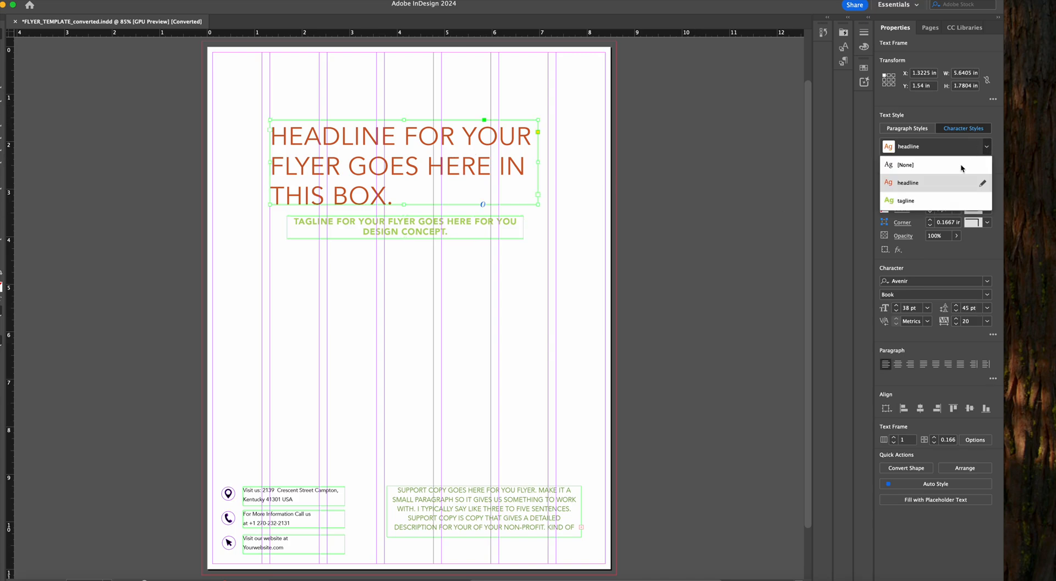
pyautogui.click(930, 202)
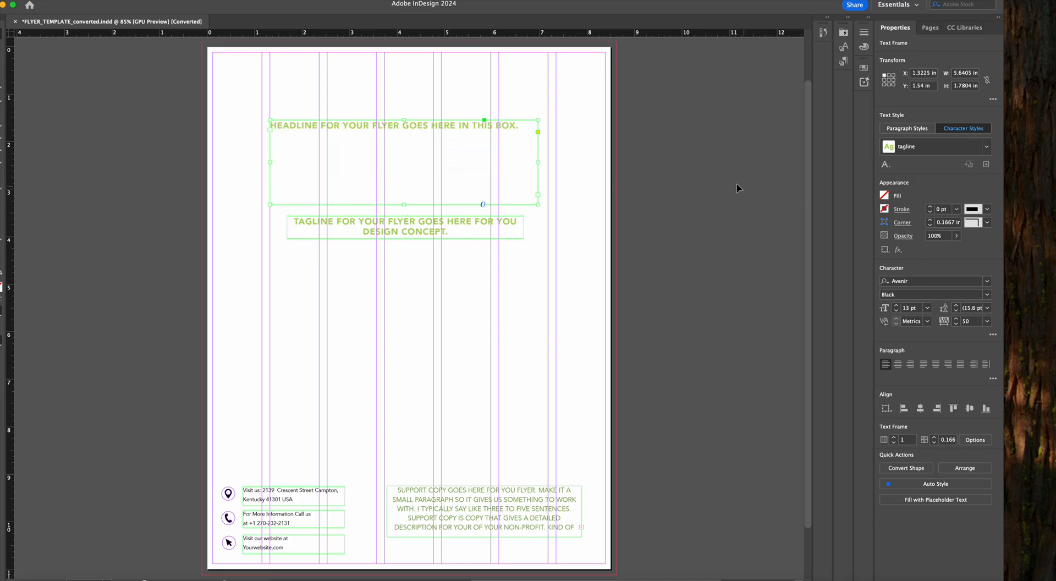
pyautogui.click(986, 146)
pyautogui.click(941, 180)
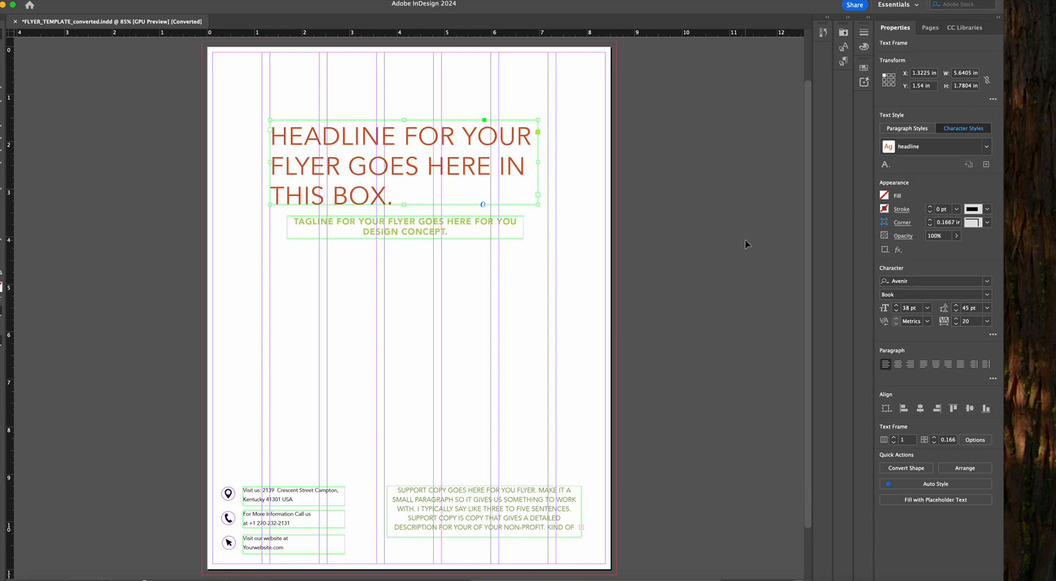
# Move the support copy frame up below the tagline to X 3.6478 in, Y 4.7 in and extend its height to 1.7 in
pyautogui.click(745, 243)
pyautogui.moveTo(493, 493); pyautogui.dragTo(488, 288)
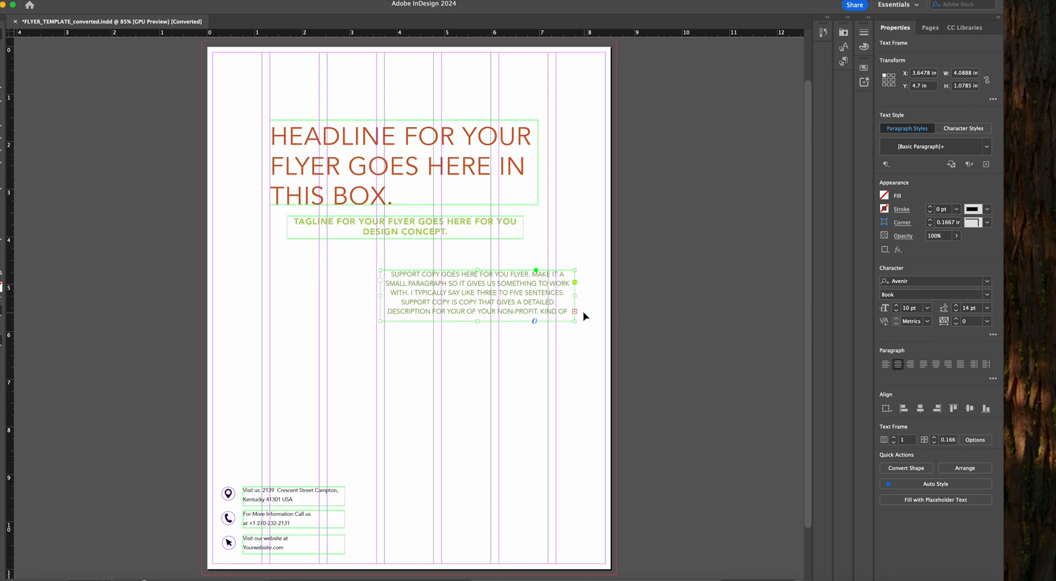
pyautogui.moveTo(476, 322); pyautogui.dragTo(477, 351)
# Apply the TRUMATCH 34-f swatch to all of the support copy text
pyautogui.doubleClick(534, 324)
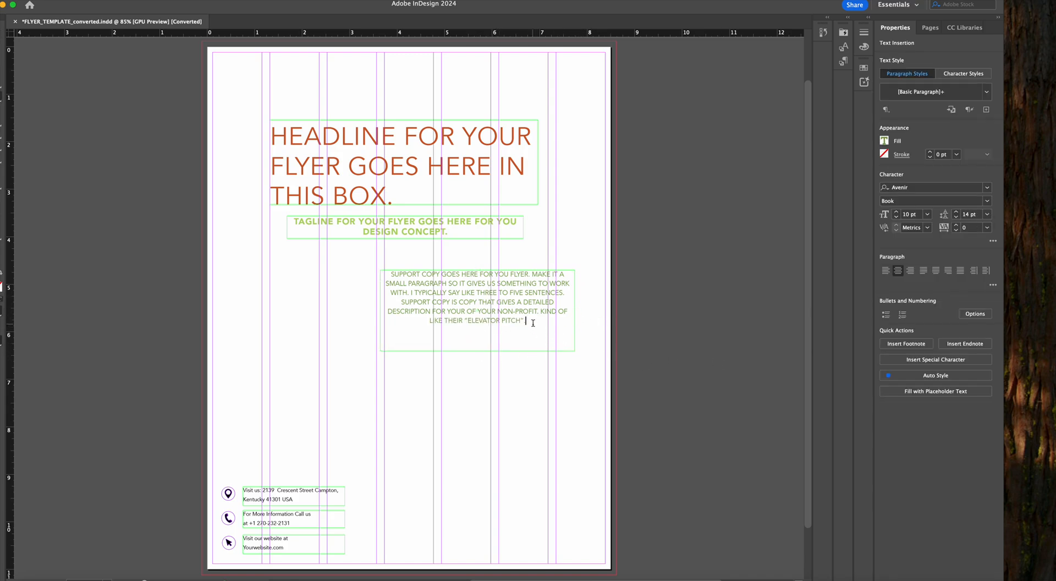
pyautogui.moveTo(534, 325); pyautogui.dragTo(358, 269)
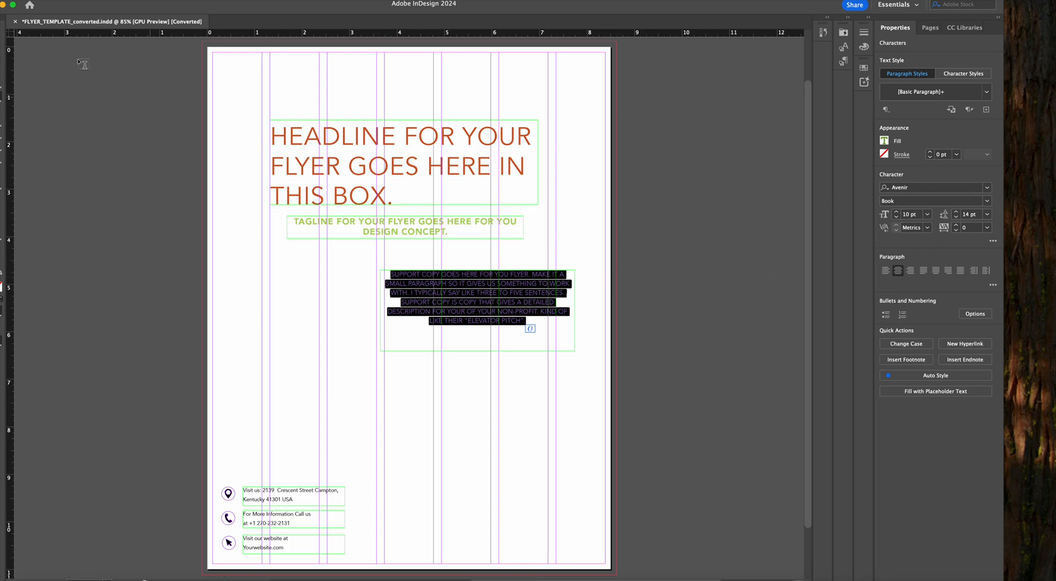
pyautogui.click(885, 141)
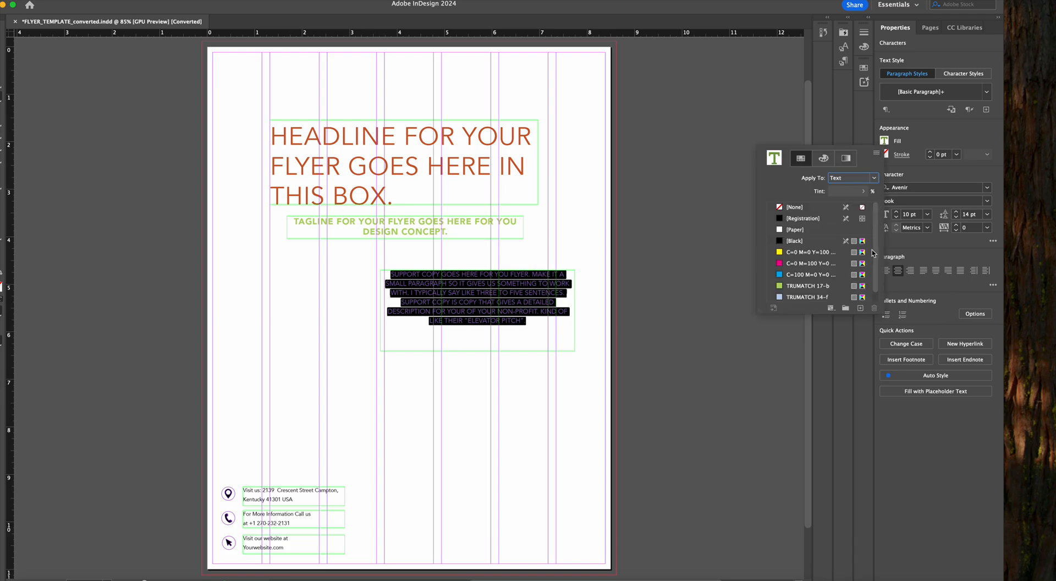
pyautogui.scroll(-1, 874, 258)
pyautogui.click(799, 286)
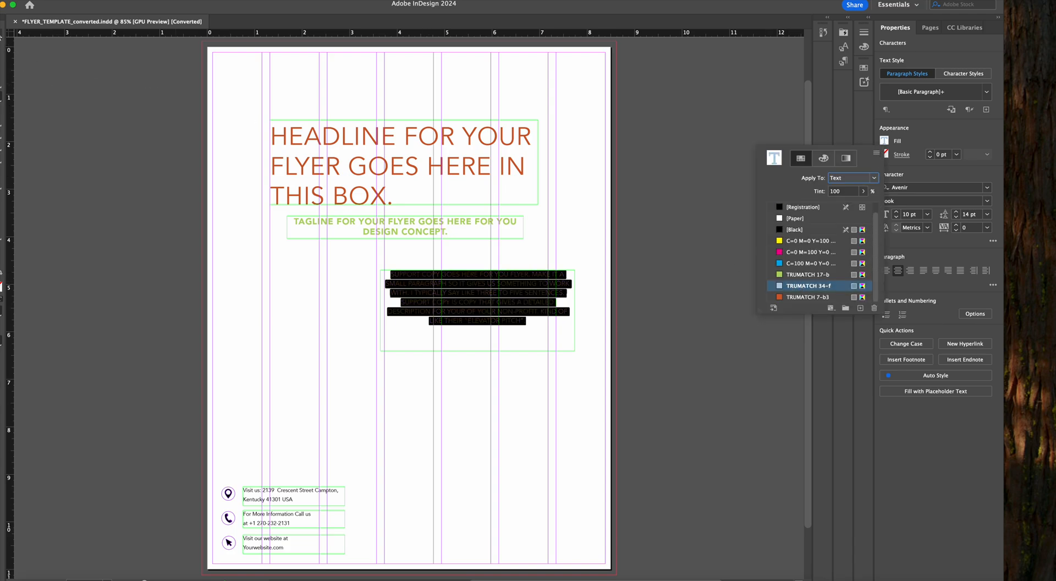
pyautogui.click(1, 47)
pyautogui.click(2, 47)
pyautogui.click(2, 34)
# Move the support copy frame to X 2.3601 in, Y 4.36 in and create a character style named support copy from its text
pyautogui.moveTo(429, 296); pyautogui.dragTo(368, 278)
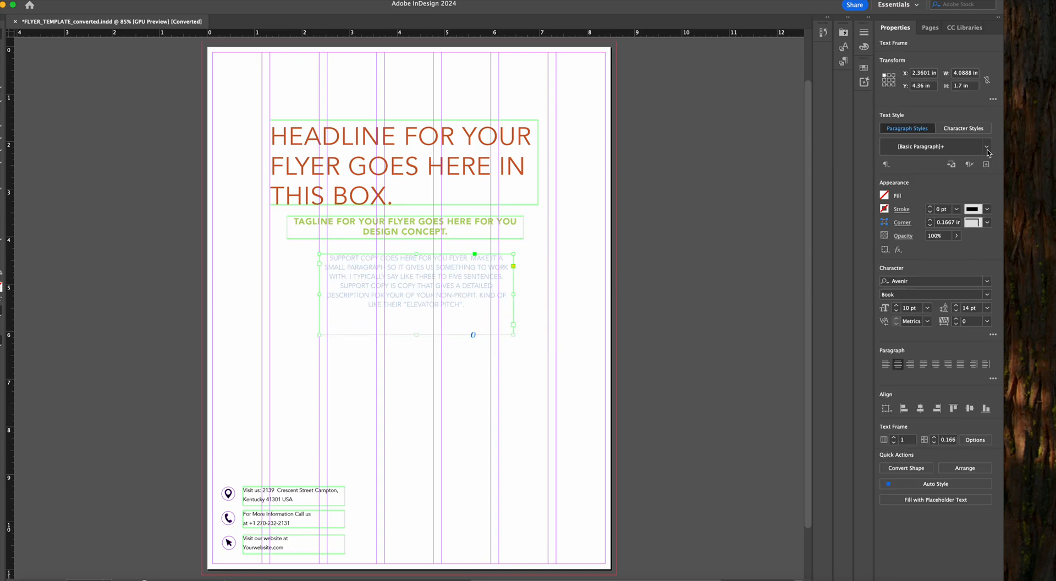
pyautogui.click(972, 130)
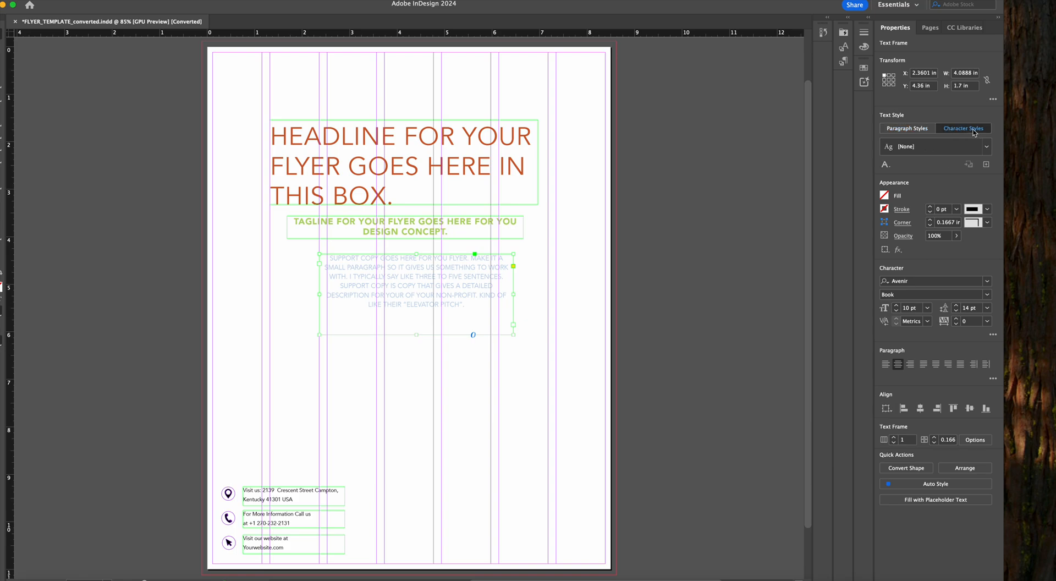
pyautogui.click(986, 164)
pyautogui.write('support copy')
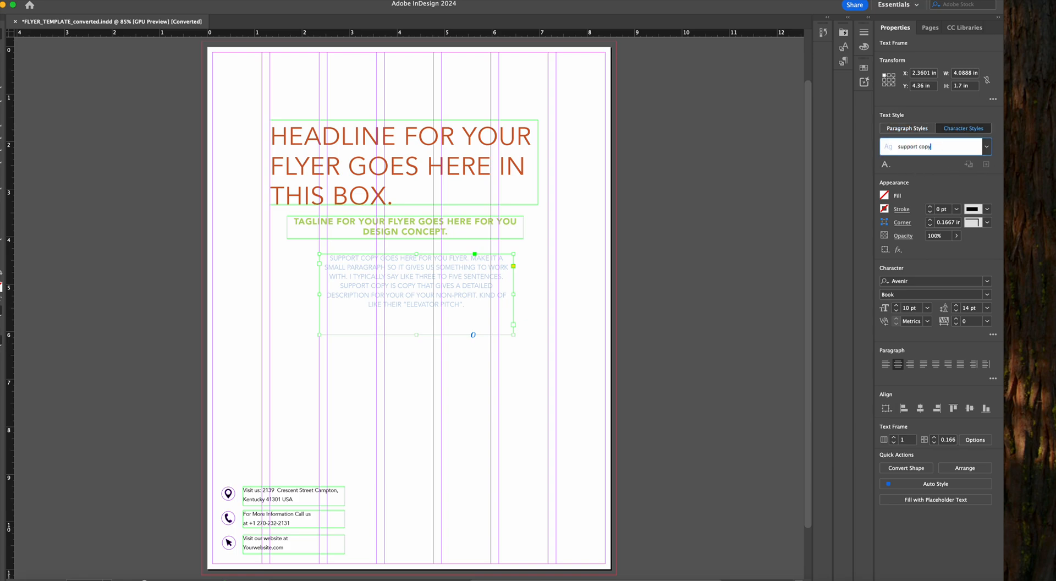
pyautogui.press('Return')
pyautogui.click(986, 147)
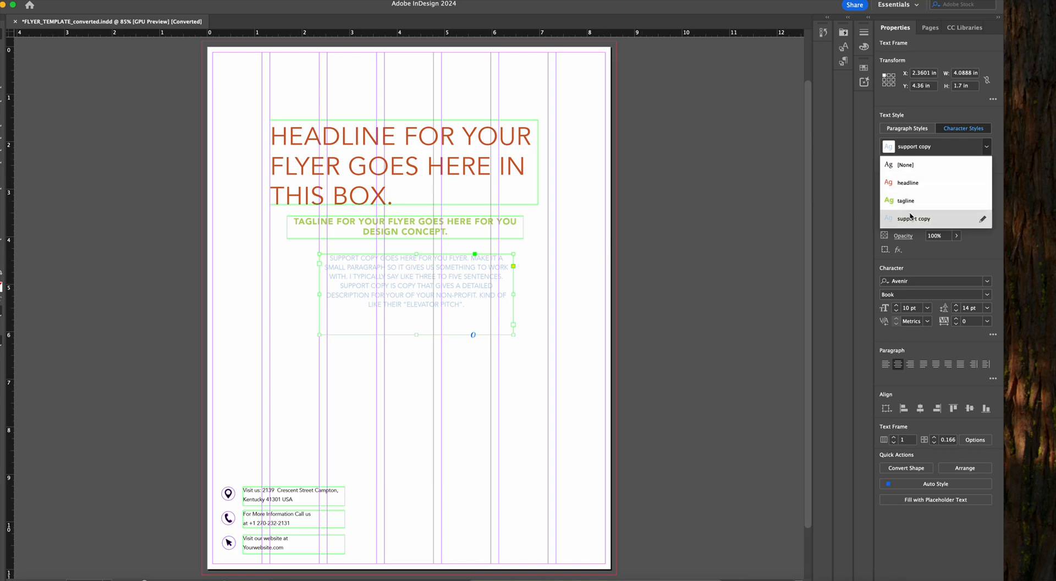
pyautogui.click(56, 89)
# Reposition the support copy frame to X 3.0887 in, Y 4.65 in
pyautogui.moveTo(423, 279); pyautogui.dragTo(457, 294)
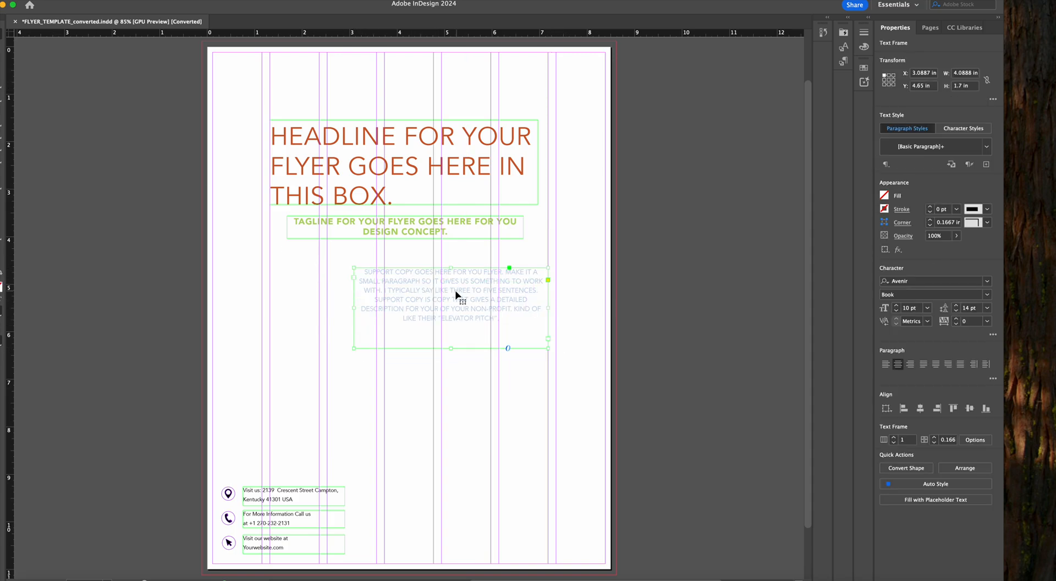
pyautogui.click(240, 250)
pyautogui.click(427, 284)
pyautogui.click(167, 207)
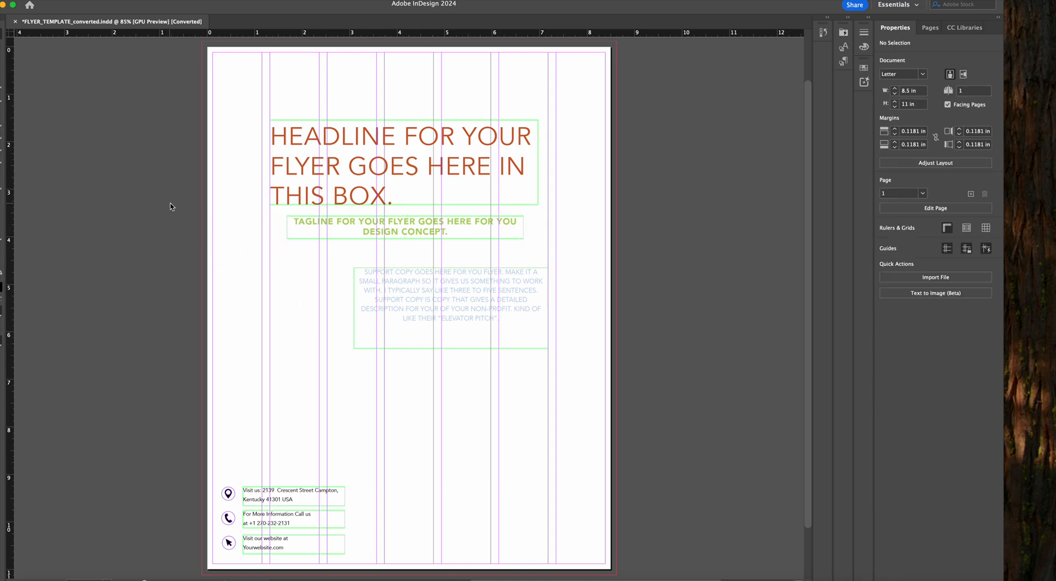
pyautogui.click(493, 275)
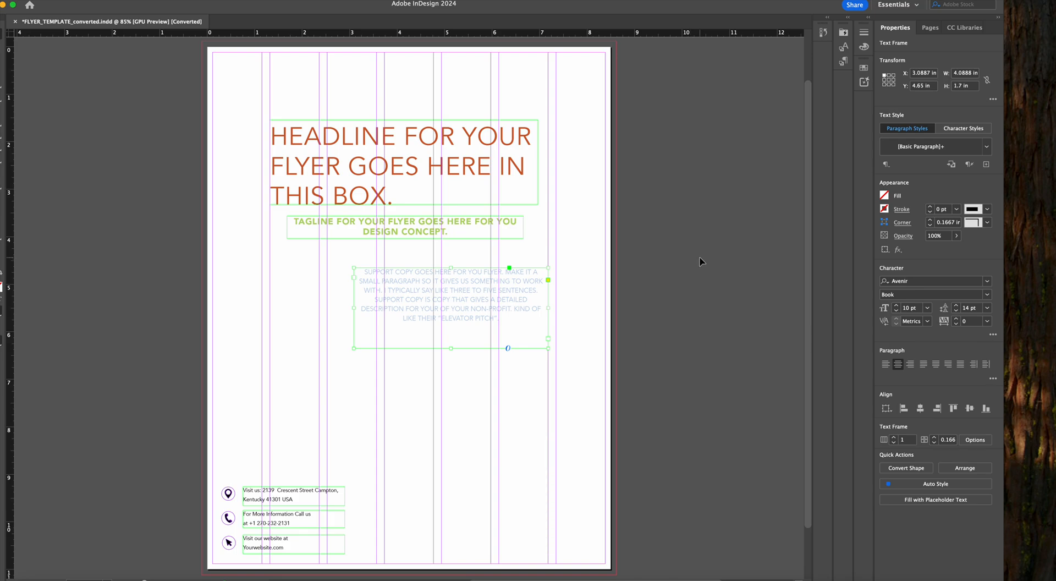
# Place fallbackground.jpg on the right-hand A-Master page, starting at the upper inner bleed corner and running past the page's lower edge
pyautogui.click(930, 30)
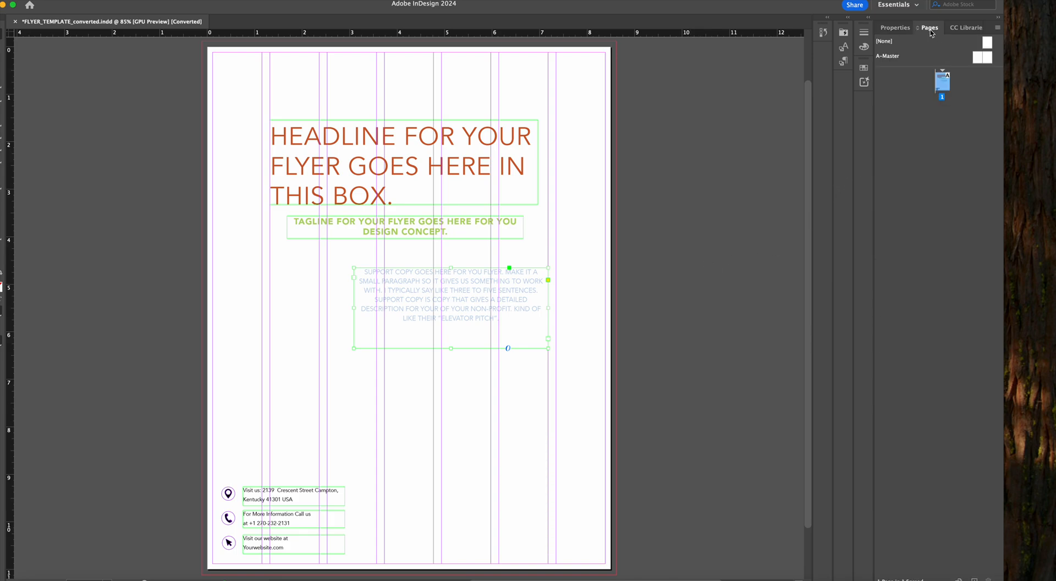
pyautogui.doubleClick(987, 58)
pyautogui.click(59, 2)
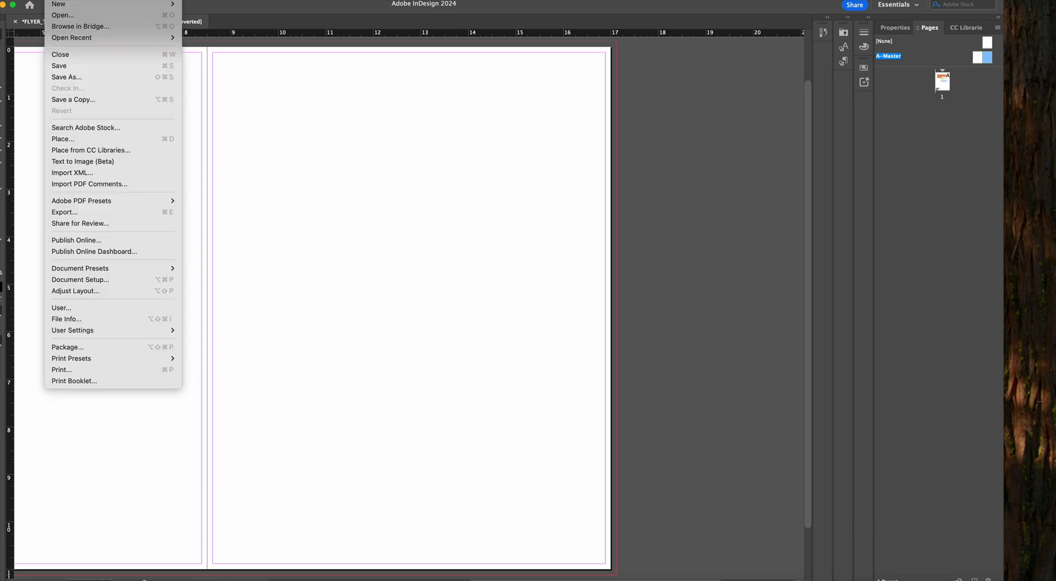
pyautogui.click(74, 139)
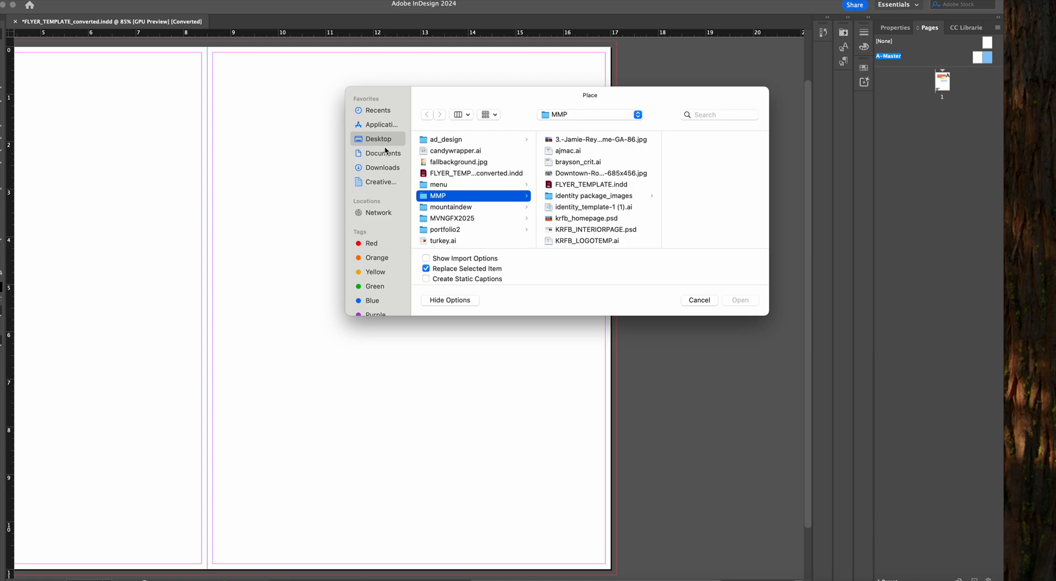
pyautogui.click(449, 160)
pyautogui.click(746, 301)
pyautogui.press('super+minus')
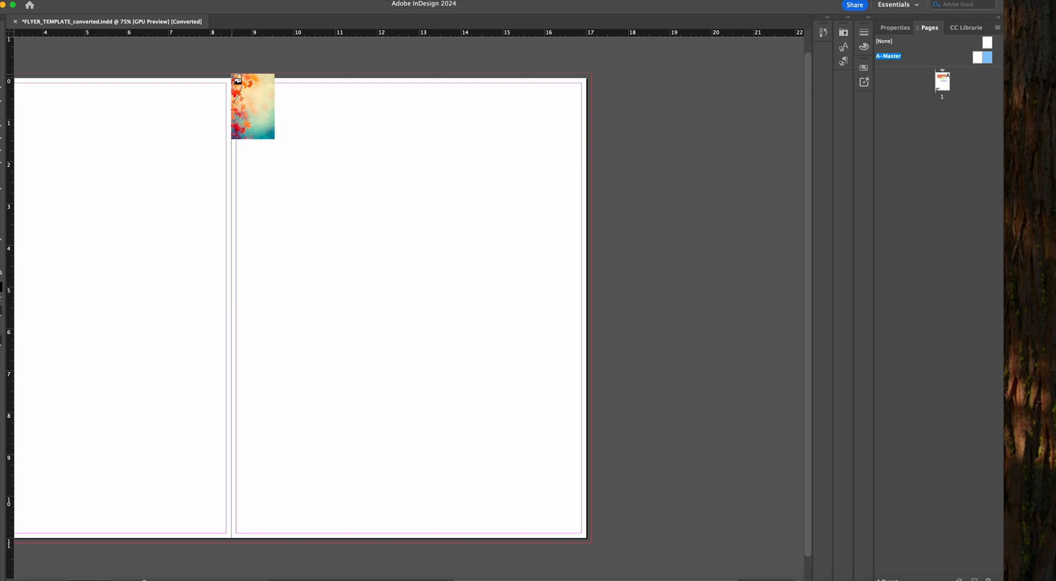
pyautogui.moveTo(231, 74)
pyautogui.mouseDown()
pyautogui.moveTo(391, 272)
pyautogui.moveTo(556, 432)
pyautogui.moveTo(639, 577)
pyautogui.mouseUp()
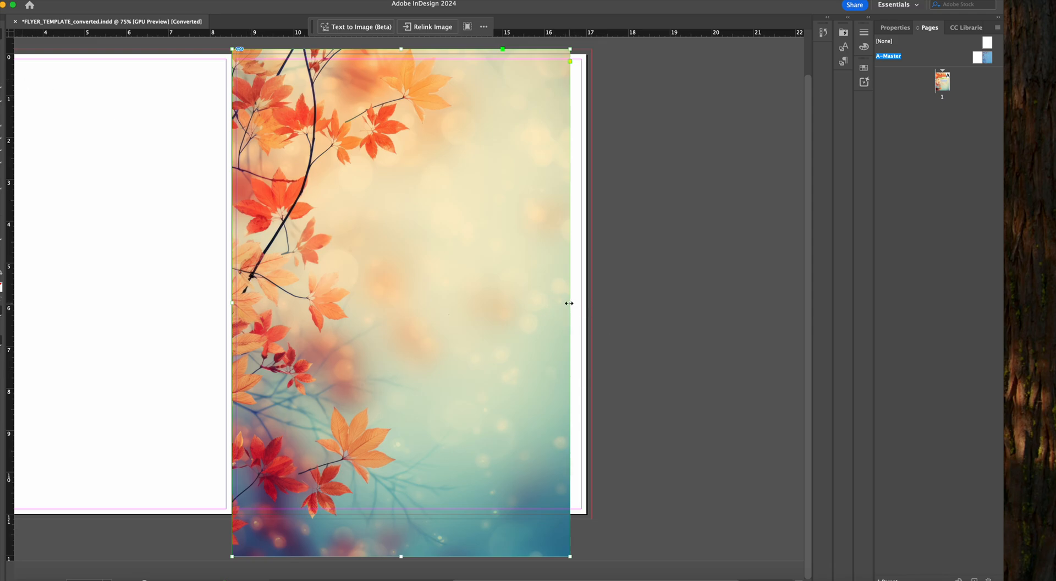
# Stretch the background image frame to the outer bleed, trim it at the lower bleed, and extend its inner edge slightly past the spine
pyautogui.moveTo(570, 303); pyautogui.dragTo(591, 303)
pyautogui.moveTo(412, 556); pyautogui.dragTo(414, 520)
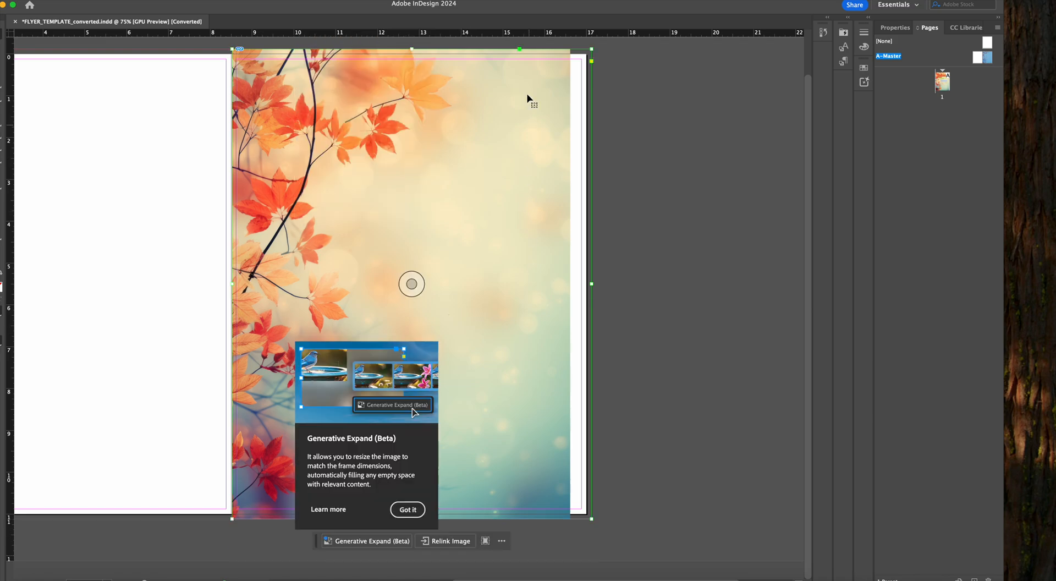
pyautogui.moveTo(411, 49); pyautogui.dragTo(409, 49)
pyautogui.moveTo(232, 283); pyautogui.dragTo(226, 283)
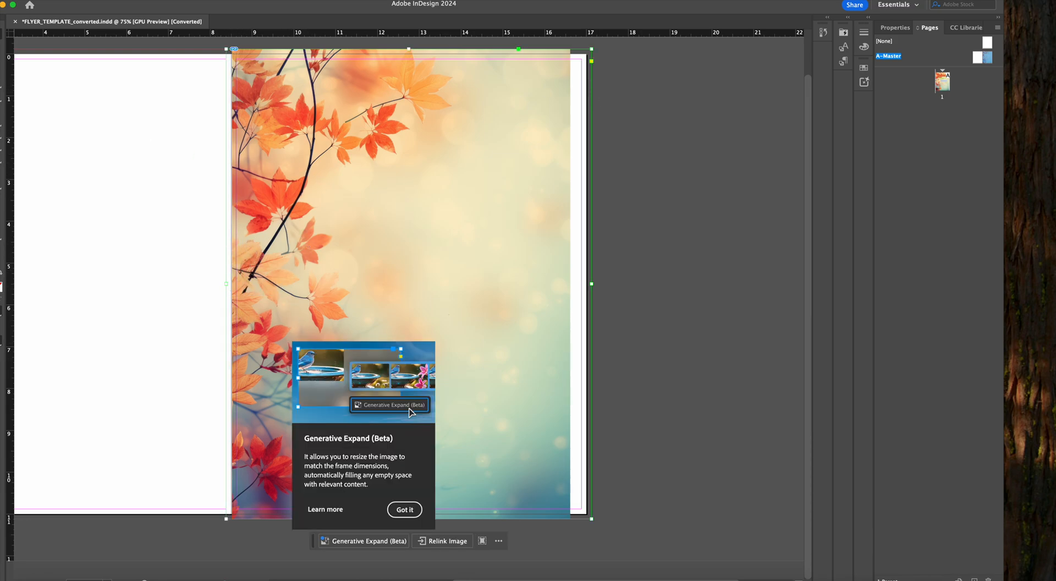
# Enlarge the background image inside its frame until it covers the page width out to the bleed
pyautogui.click(264, 225)
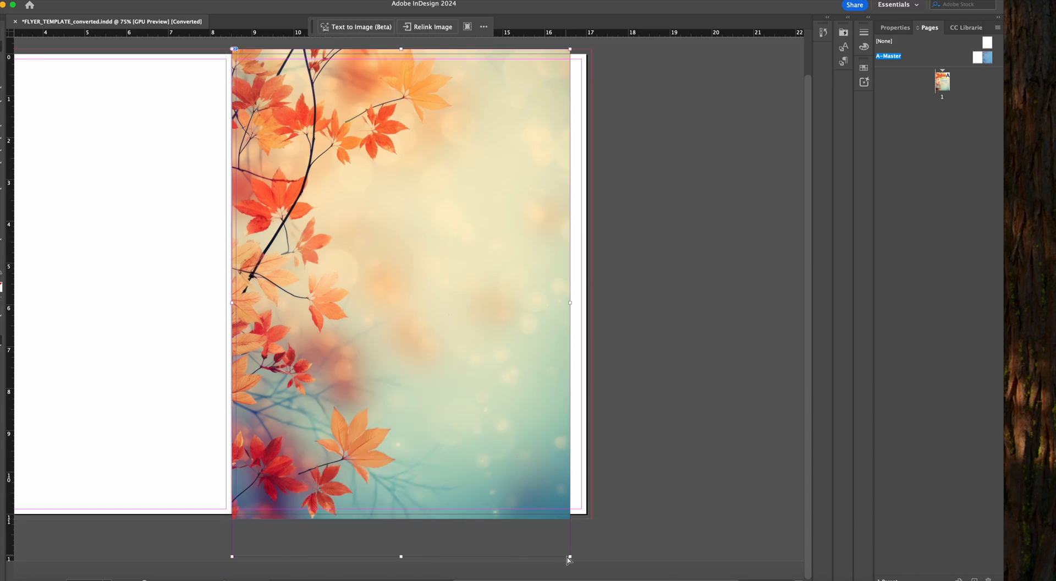
pyautogui.moveTo(569, 557); pyautogui.dragTo(593, 580)
pyautogui.press('super+minus')
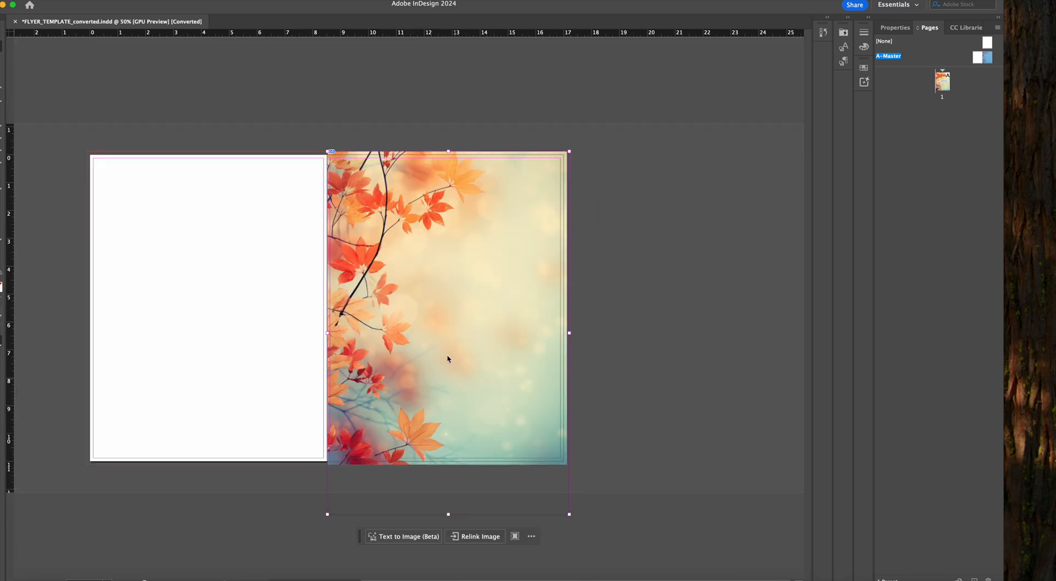
pyautogui.click(328, 150)
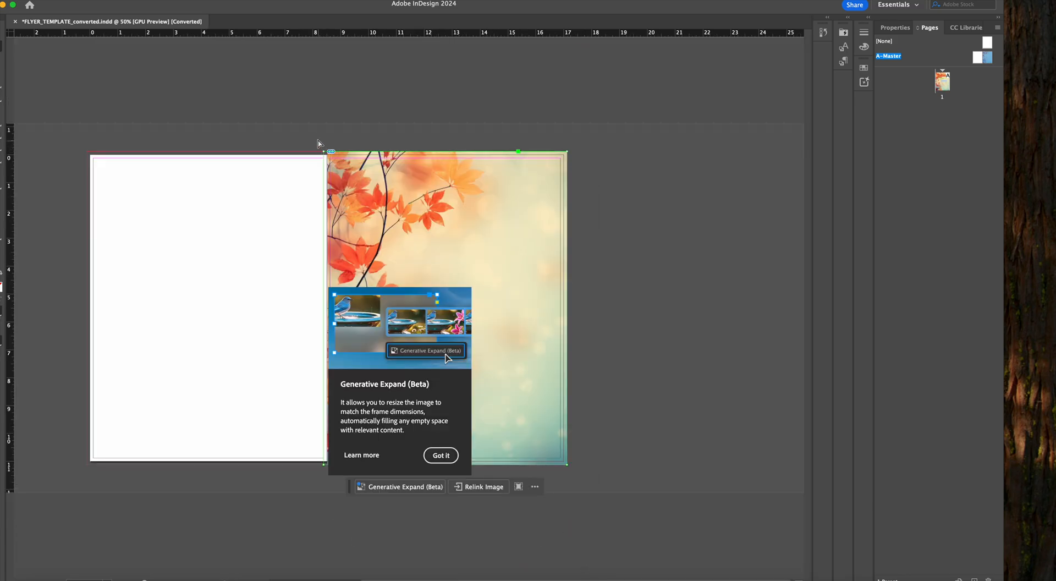
# Enlarge the background image inside its frame past the upper inner corner so it fills the frame to the spine edge
pyautogui.click(441, 455)
pyautogui.click(52, 66)
pyautogui.click(394, 254)
pyautogui.moveTo(327, 152); pyautogui.dragTo(316, 134)
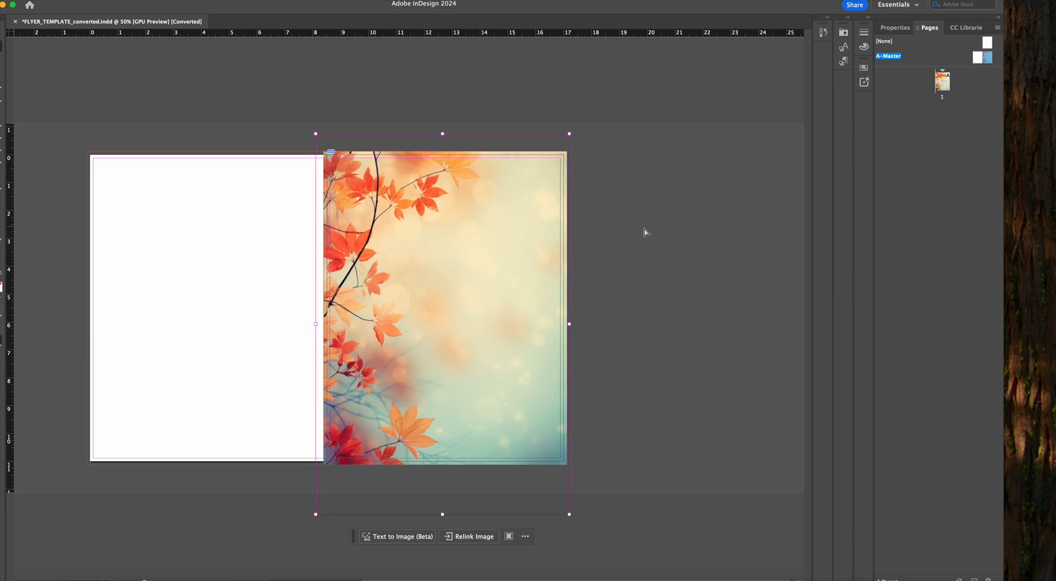
pyautogui.click(662, 231)
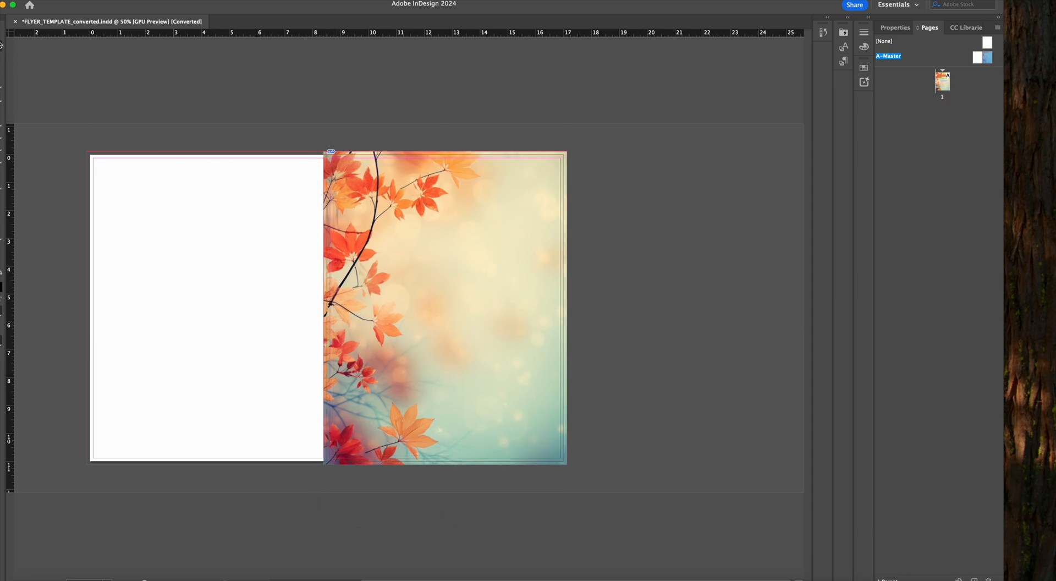
pyautogui.click(438, 227)
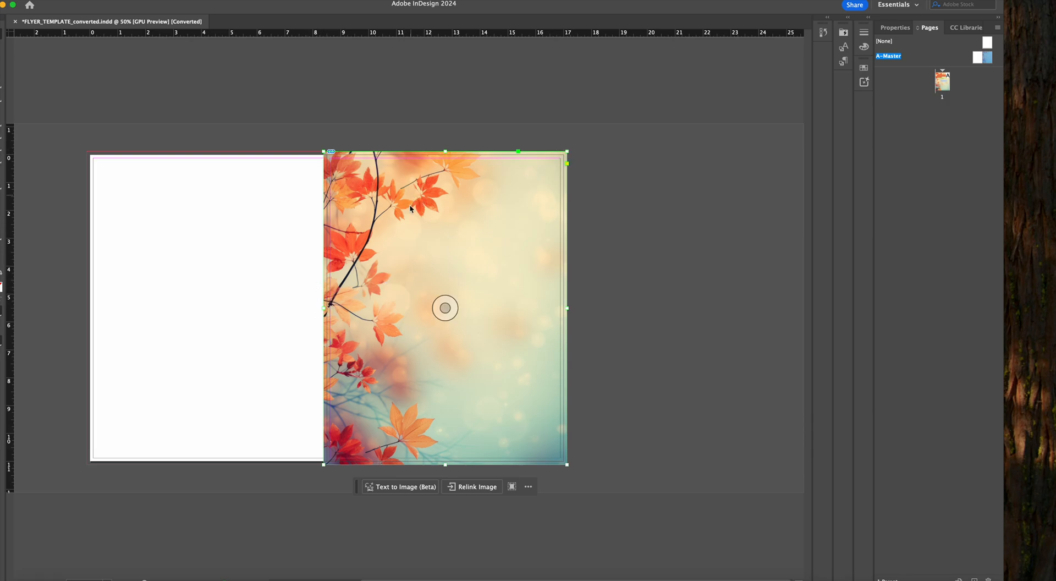
# On page 1, shift the support copy, tagline and headline frames down and to the right, clear of the leaves
pyautogui.doubleClick(943, 81)
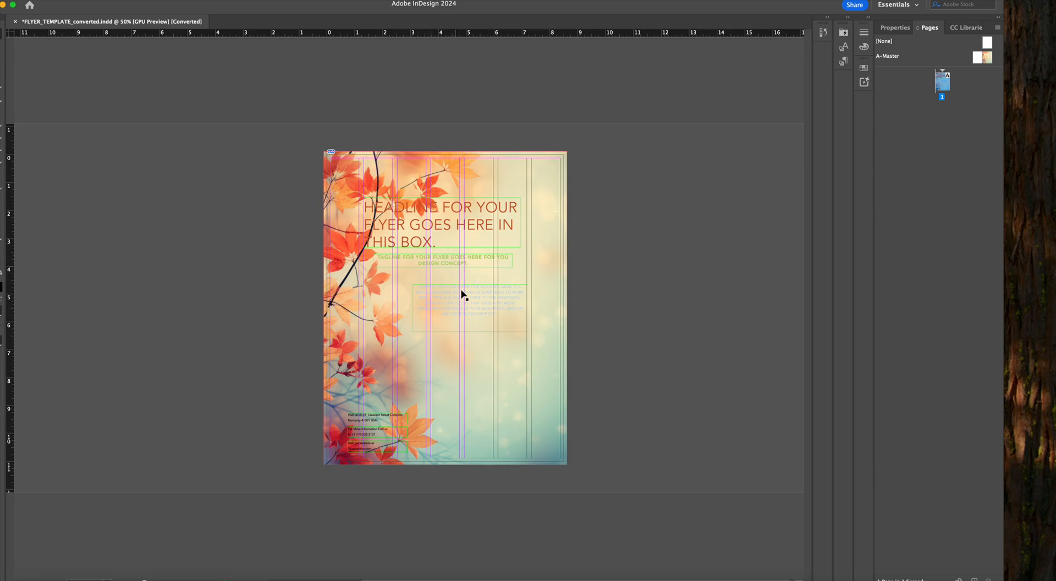
pyautogui.moveTo(460, 302); pyautogui.dragTo(479, 340)
pyautogui.moveTo(438, 259); pyautogui.dragTo(487, 293)
pyautogui.moveTo(461, 233); pyautogui.dragTo(511, 255)
pyautogui.click(727, 257)
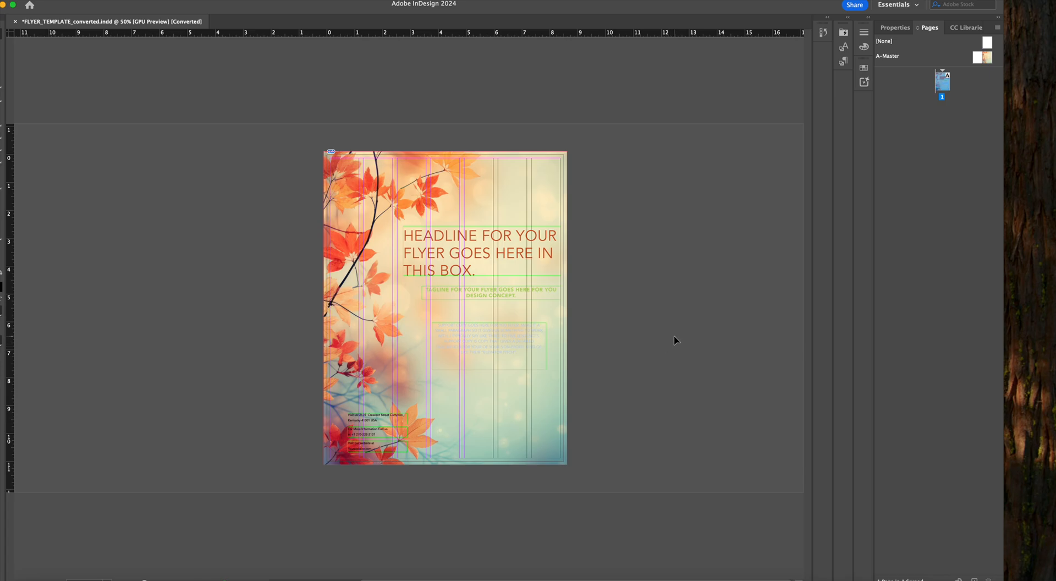
# Display the A-Master spread, switch to Illustrator and copy the Keep Rome-Floyd Beautiful logo from the cover artboard of krfb_styleguide.ai
pyautogui.doubleClick(987, 57)
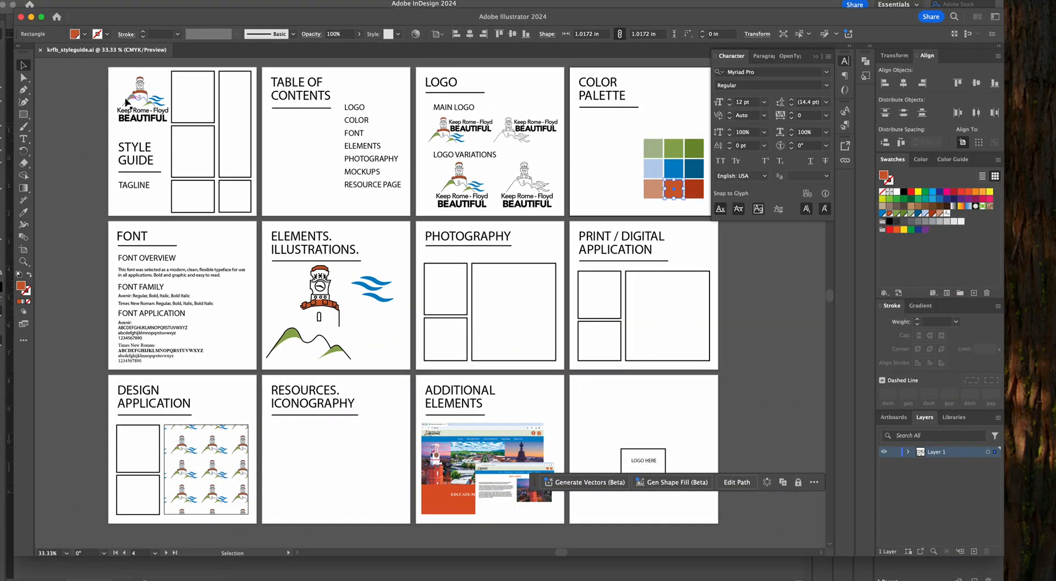
pyautogui.moveTo(95, 79); pyautogui.dragTo(170, 123)
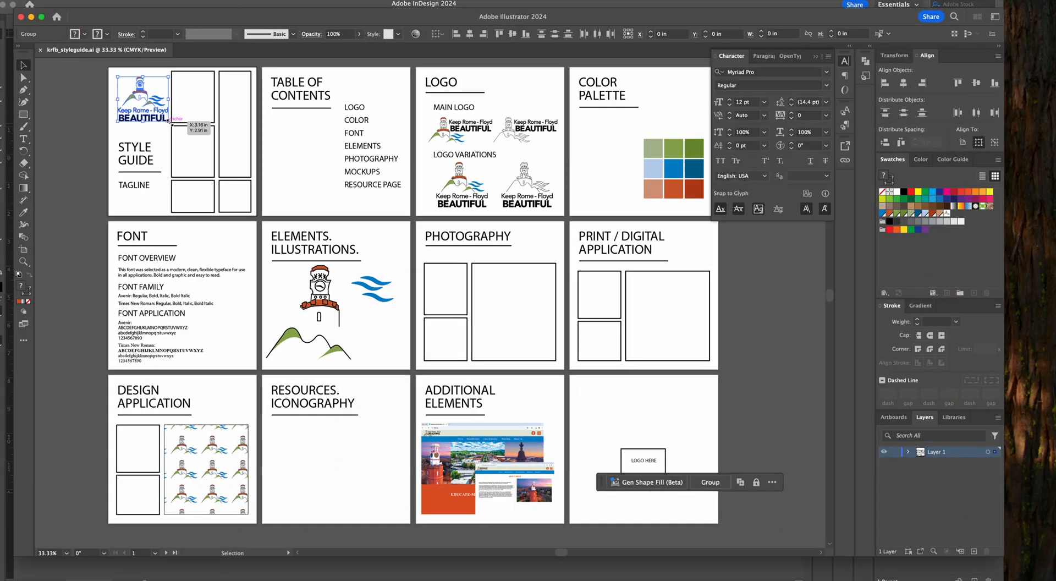
pyautogui.moveTo(97, 73); pyautogui.dragTo(135, 79)
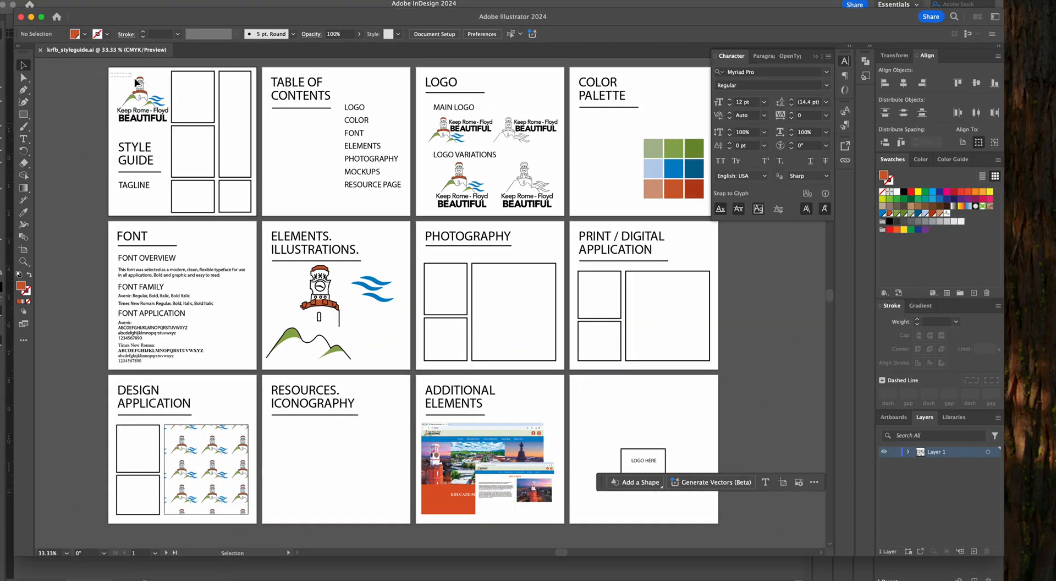
pyautogui.click(155, 120)
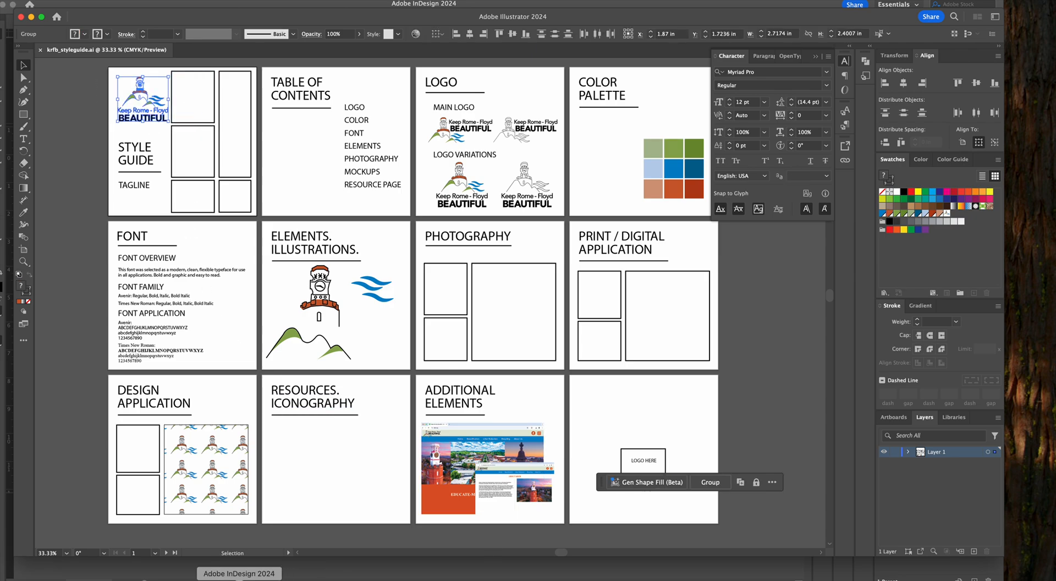
# Switch back to InDesign, paste the logo on the right-hand A-Master page and place it in the lower outer margin corner
pyautogui.click(238, 579)
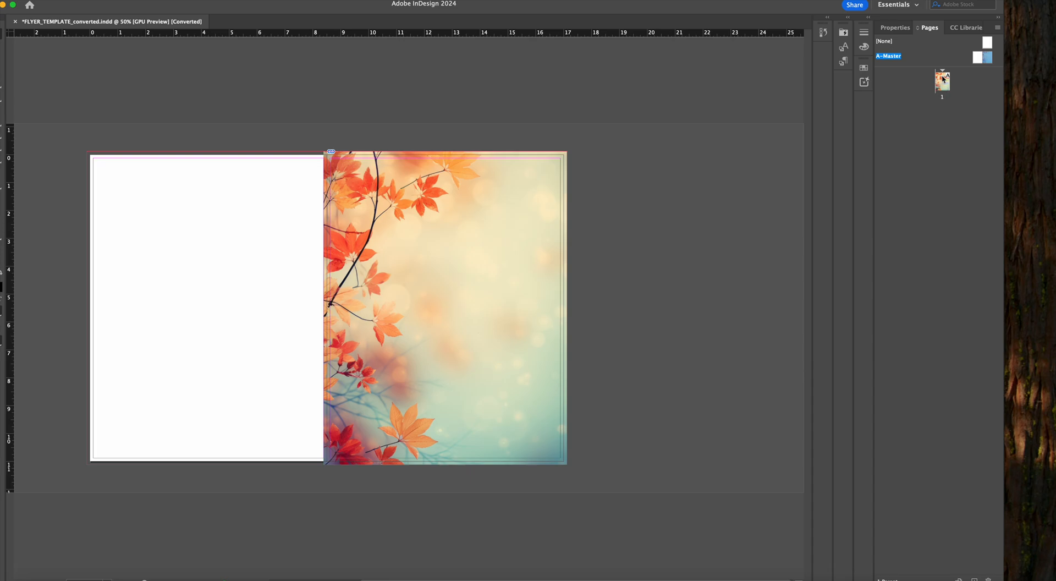
pyautogui.press('super+0')
pyautogui.press('super+minus')
pyautogui.press('super+minus')
pyautogui.press('super+v')
pyautogui.moveTo(391, 307); pyautogui.dragTo(505, 423)
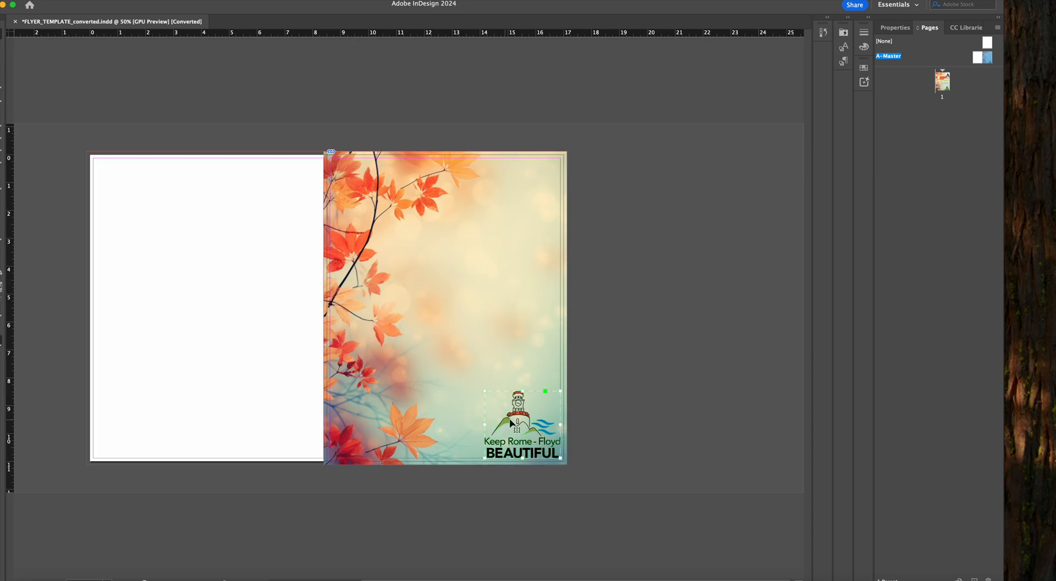
pyautogui.click(506, 433)
pyautogui.click(521, 406)
# Shrink the logo with the Free Transform tool to about 1.9 in wide and reposition it near the lower outer margins
pyautogui.click(2, 196)
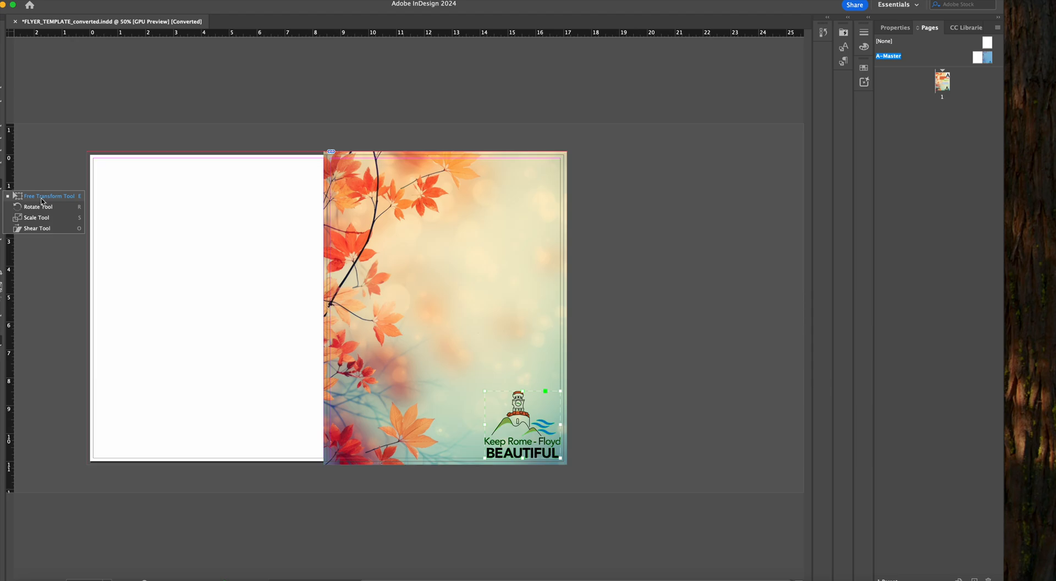
pyautogui.click(41, 201)
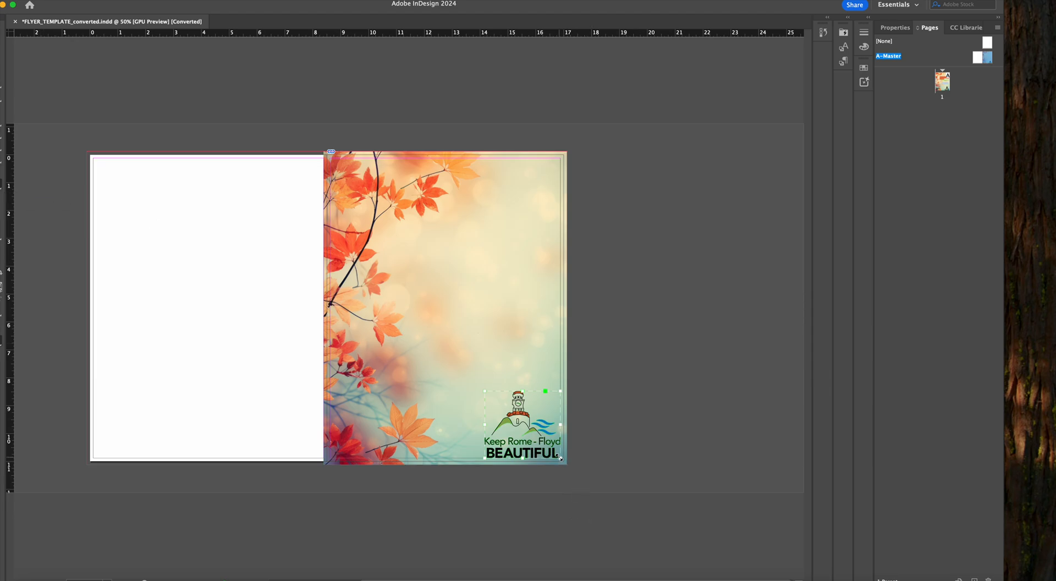
pyautogui.moveTo(560, 458); pyautogui.dragTo(540, 433)
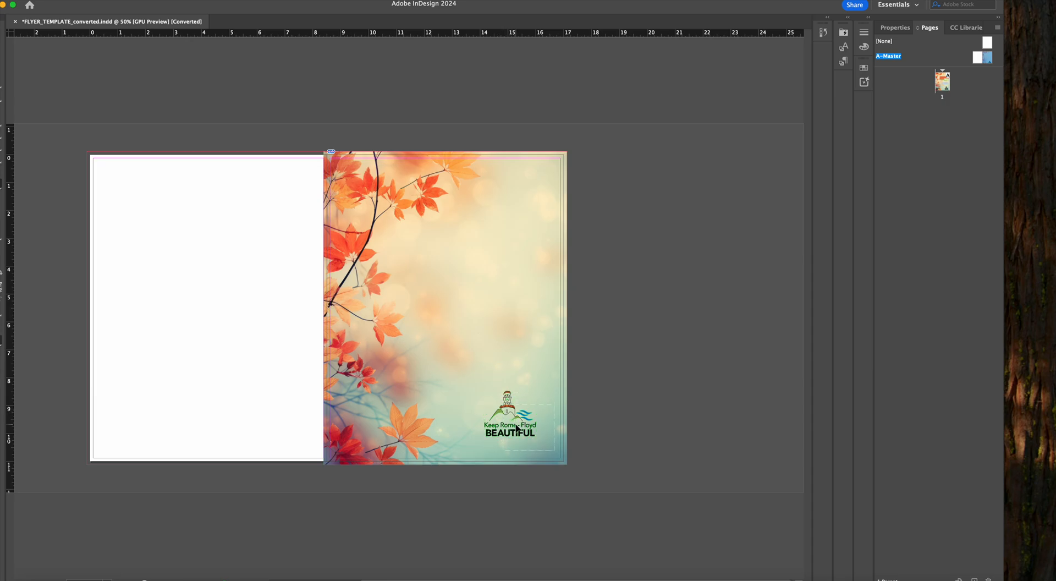
pyautogui.moveTo(517, 424); pyautogui.dragTo(517, 424)
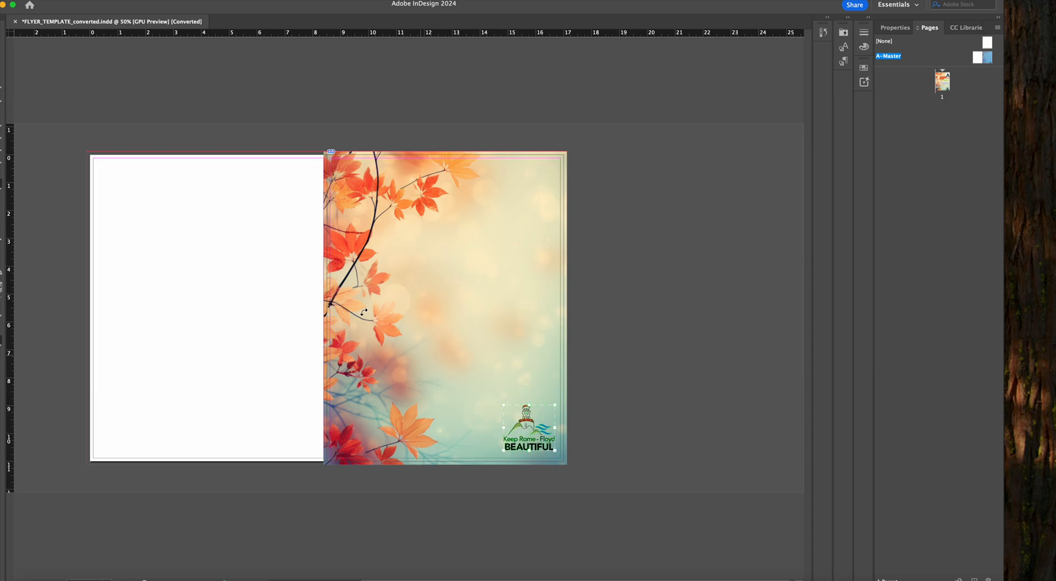
pyautogui.click(165, 99)
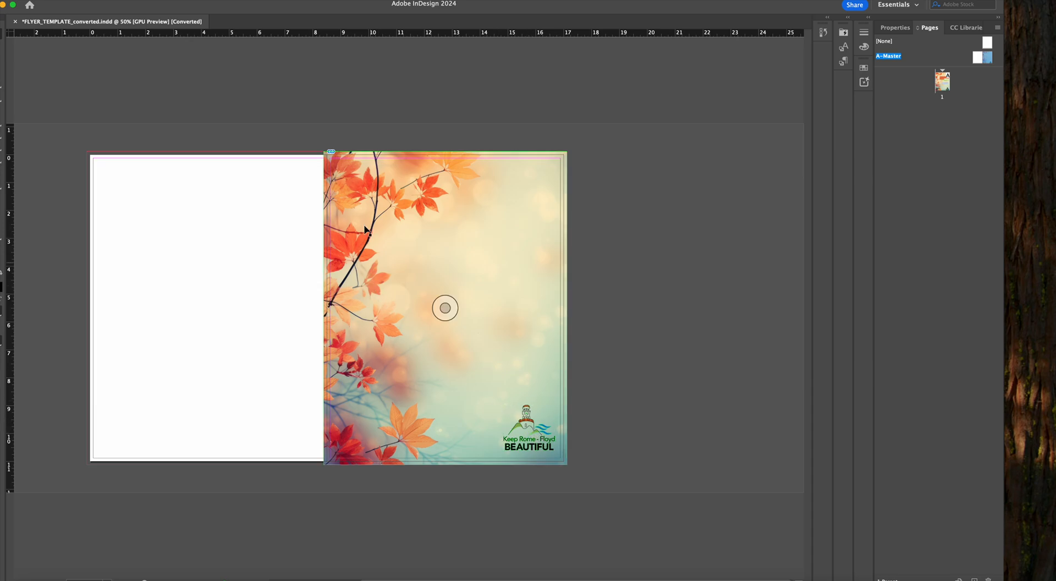
# Set the document's display performance to High Quality Display
pyautogui.click(210, 0)
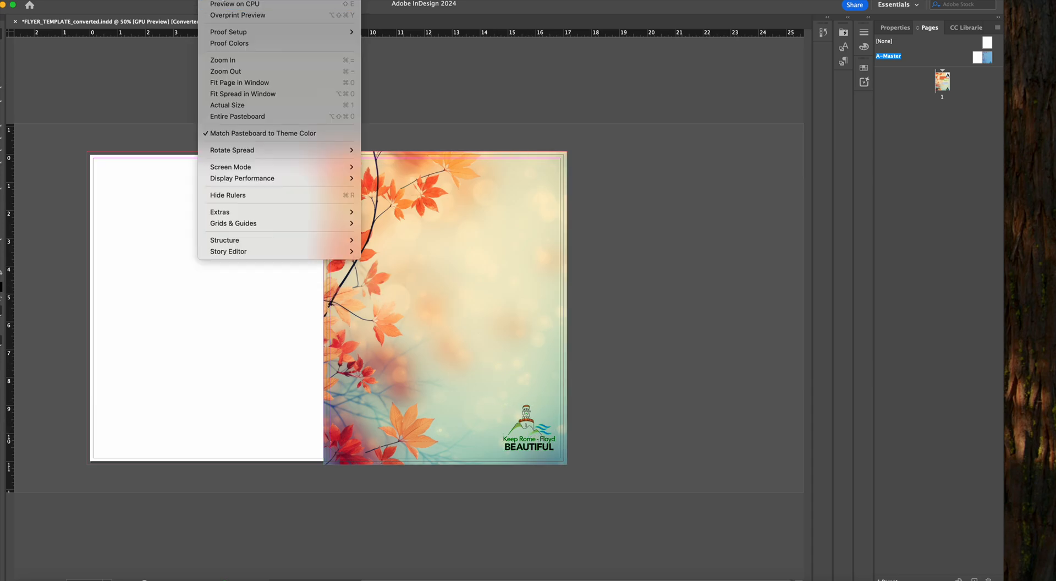
pyautogui.moveTo(283, 178)
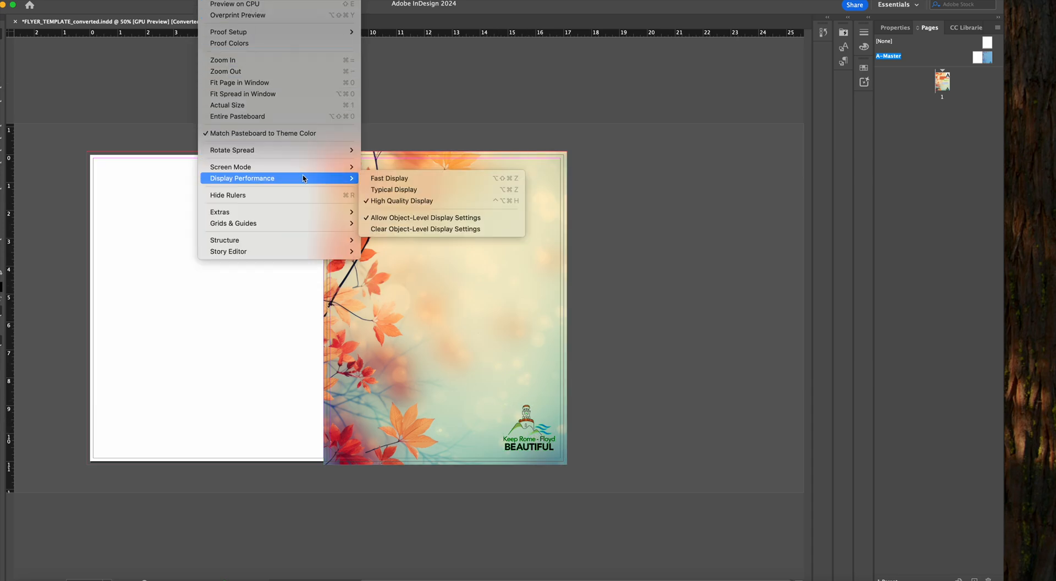
pyautogui.click(392, 201)
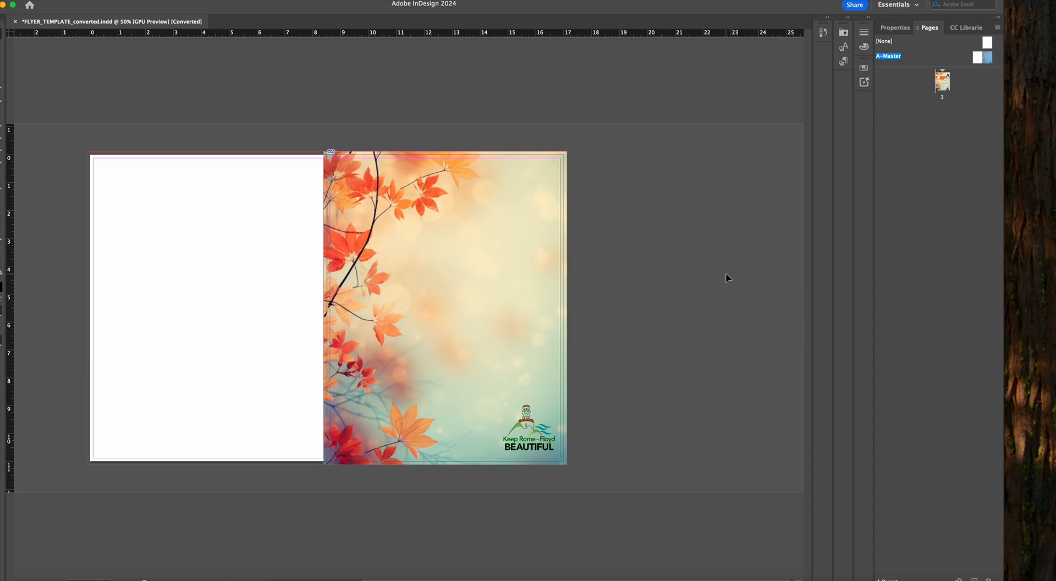
# Examine the rendering of the background image and logo on the master page at 75% and 100% magnification
pyautogui.press('super+equal')
pyautogui.press('super+equal')
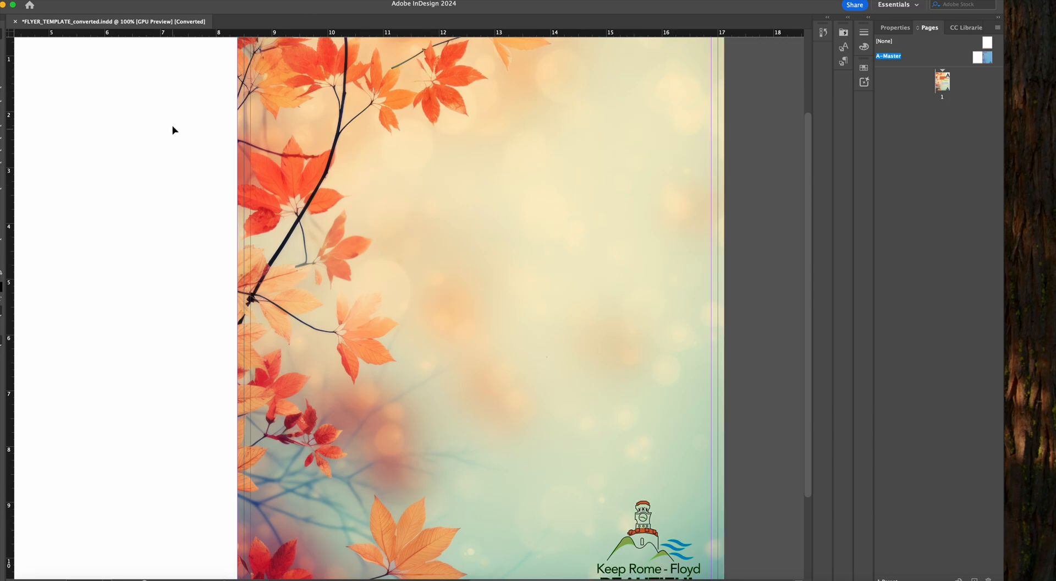
pyautogui.press('super+minus')
pyautogui.press('super+minus')
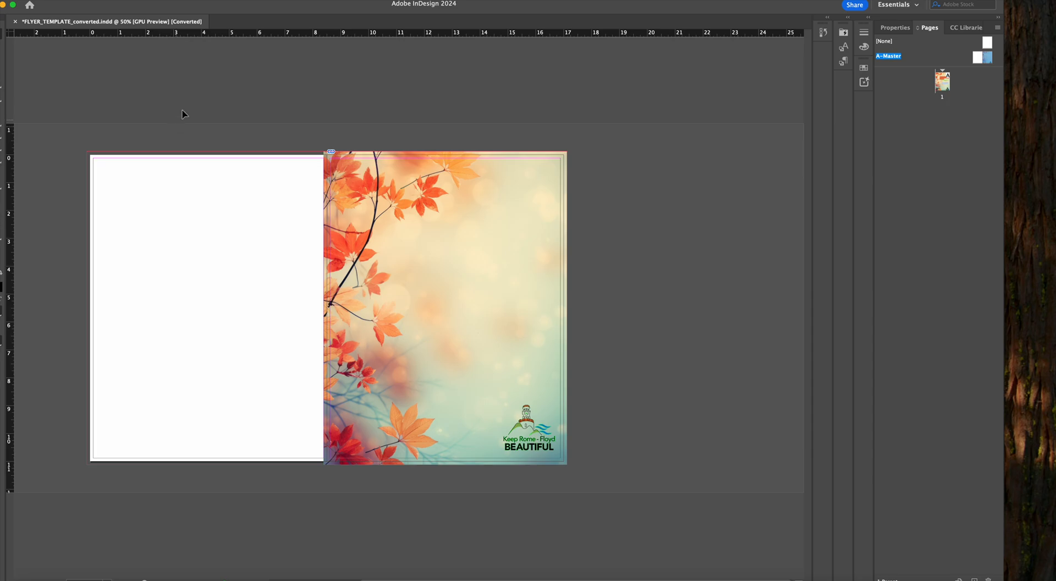
pyautogui.press('super+equal')
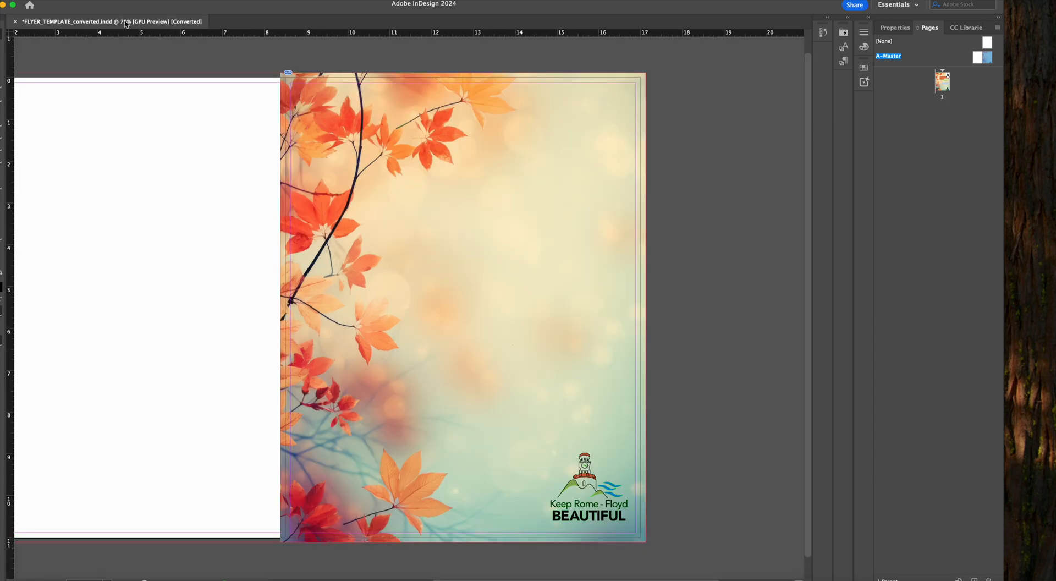
pyautogui.press('super+equal')
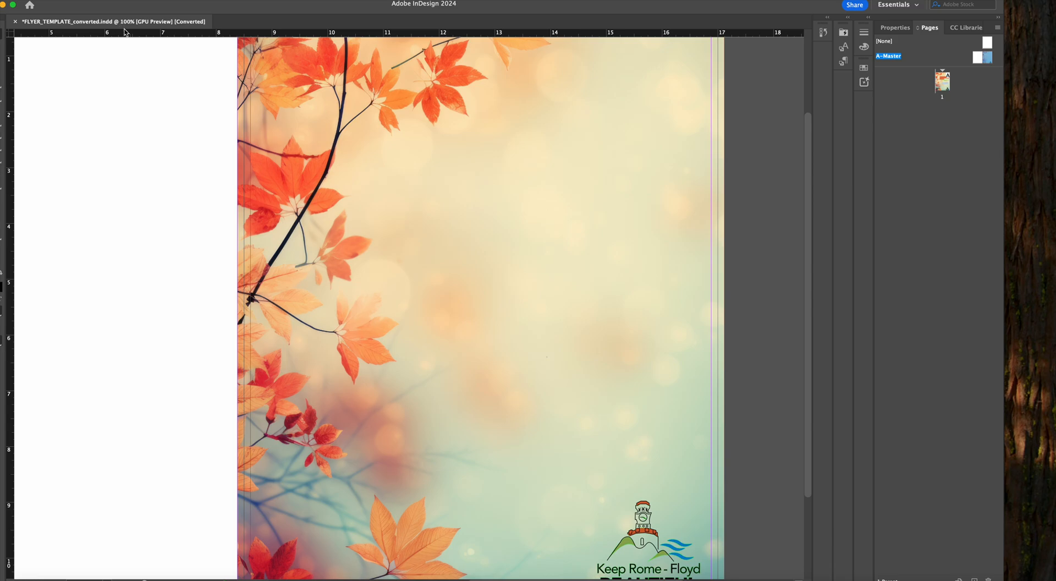
pyautogui.press('super+minus')
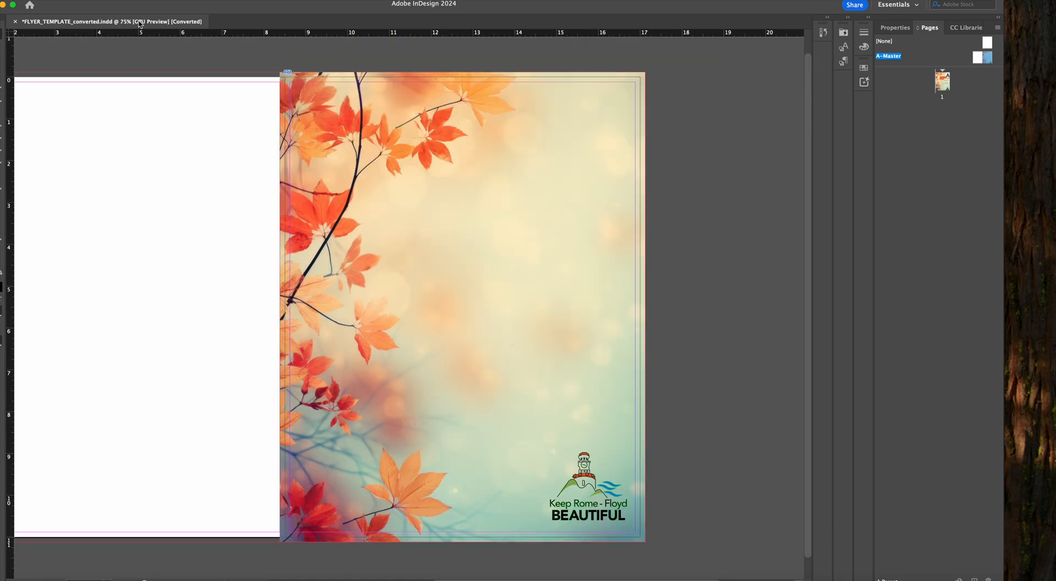
pyautogui.press('super+minus')
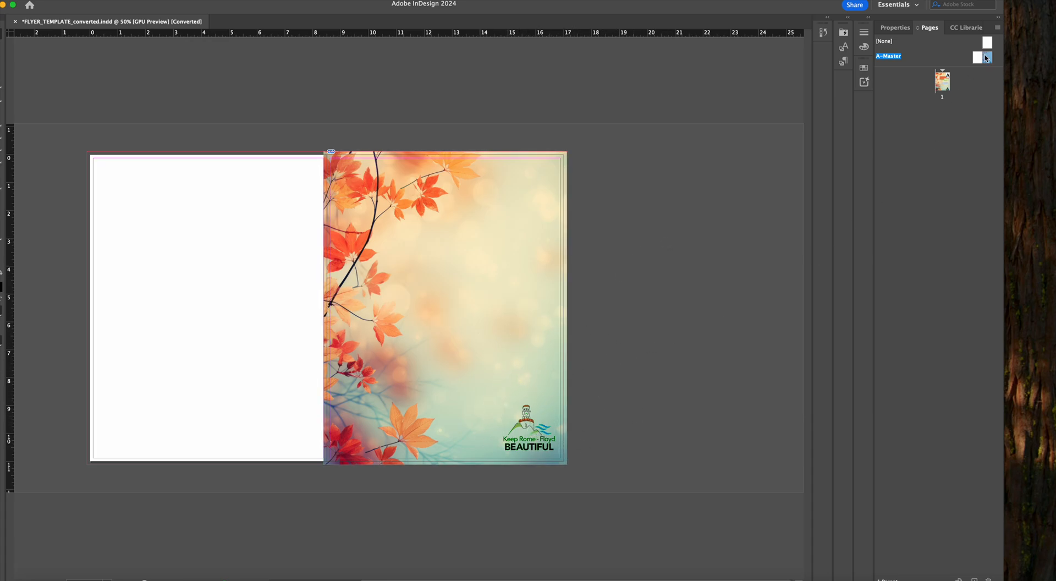
# Display page 1 of the flyer, switch to Illustrator and open turkey.ai from the Desktop
pyautogui.doubleClick(941, 82)
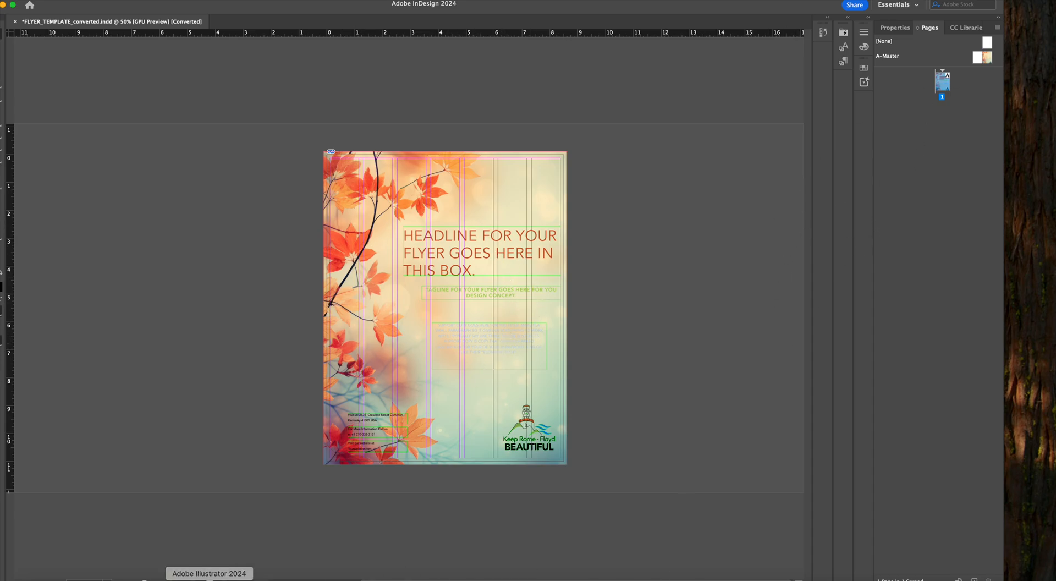
pyautogui.click(209, 579)
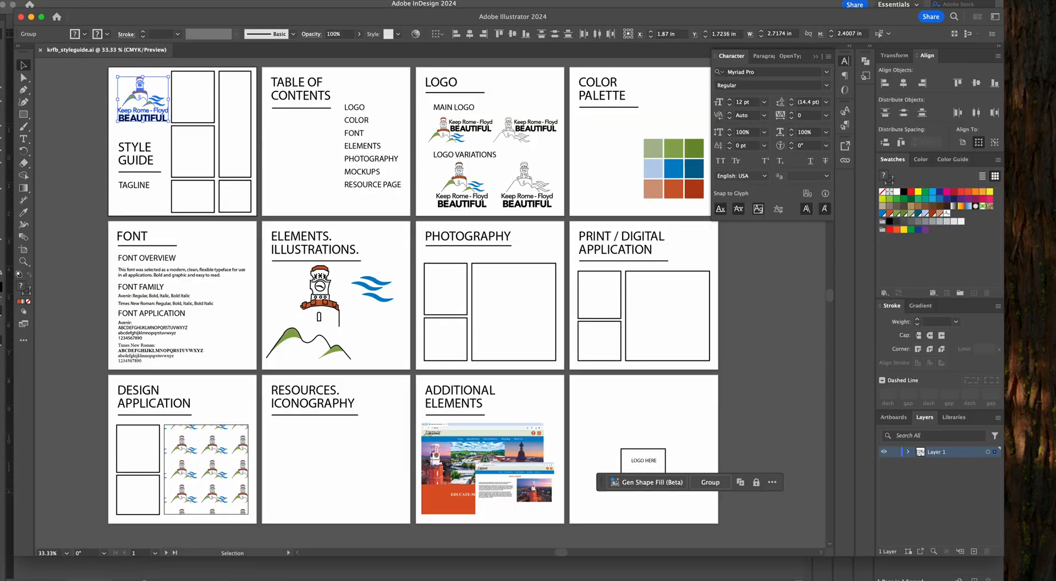
pyautogui.click(63, 0)
pyautogui.click(87, 27)
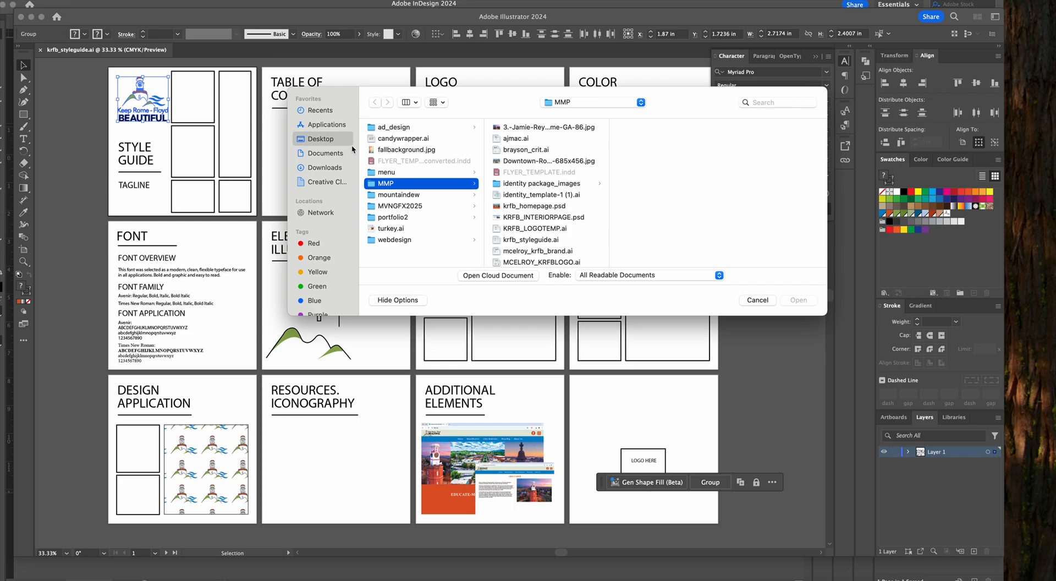
pyautogui.click(391, 228)
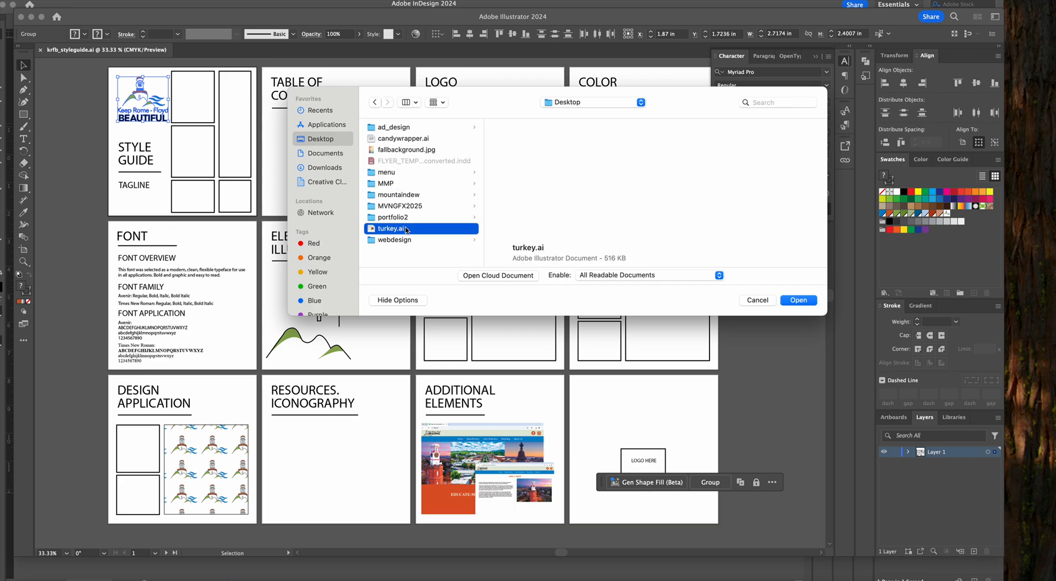
pyautogui.click(798, 299)
# Move the turkey illustration off its artboard, copy it, switch to InDesign and paste it onto page 1 of the flyer
pyautogui.moveTo(348, 196); pyautogui.dragTo(585, 215)
pyautogui.press('super+c')
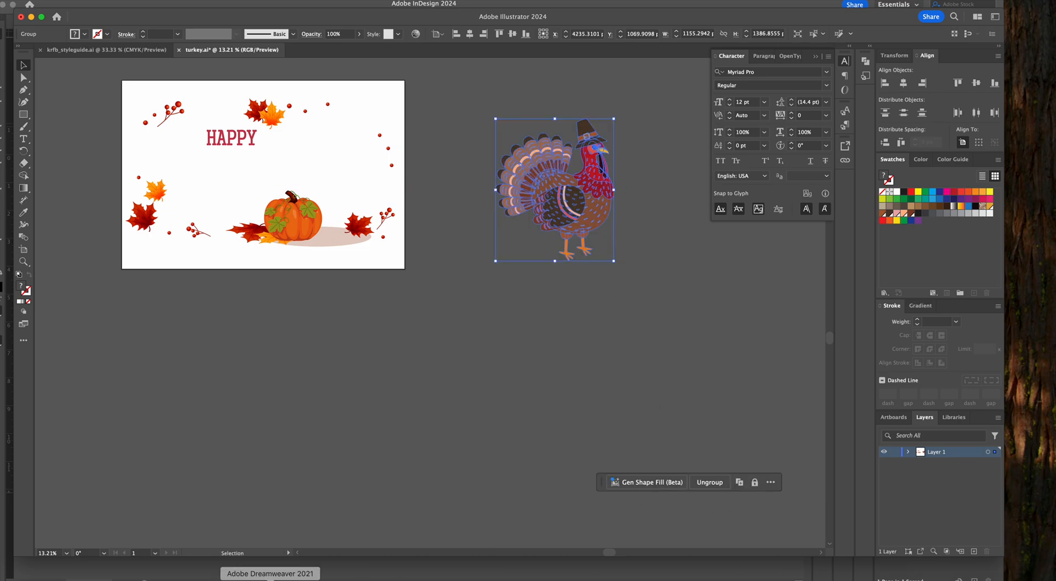
pyautogui.click(264, 577)
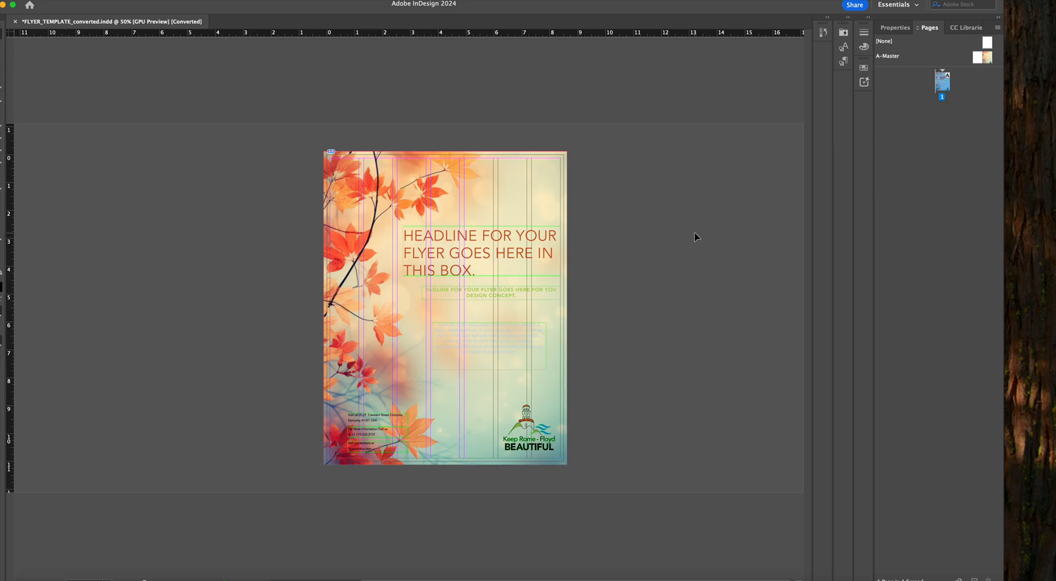
pyautogui.press('super+v')
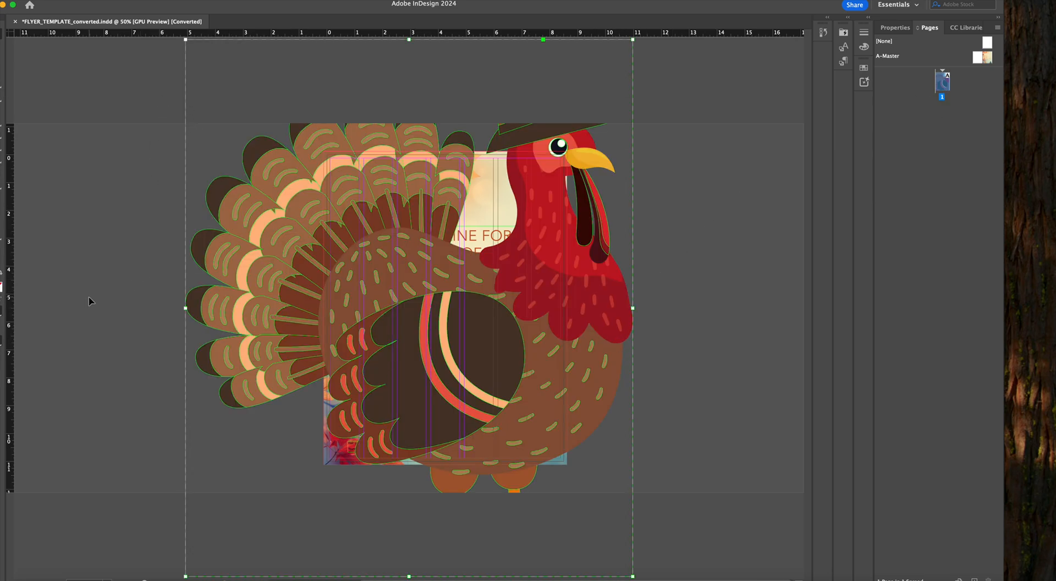
# Scale the pasted turkey down with the Free Transform tool to about 3.3 in wide
pyautogui.click(1, 189)
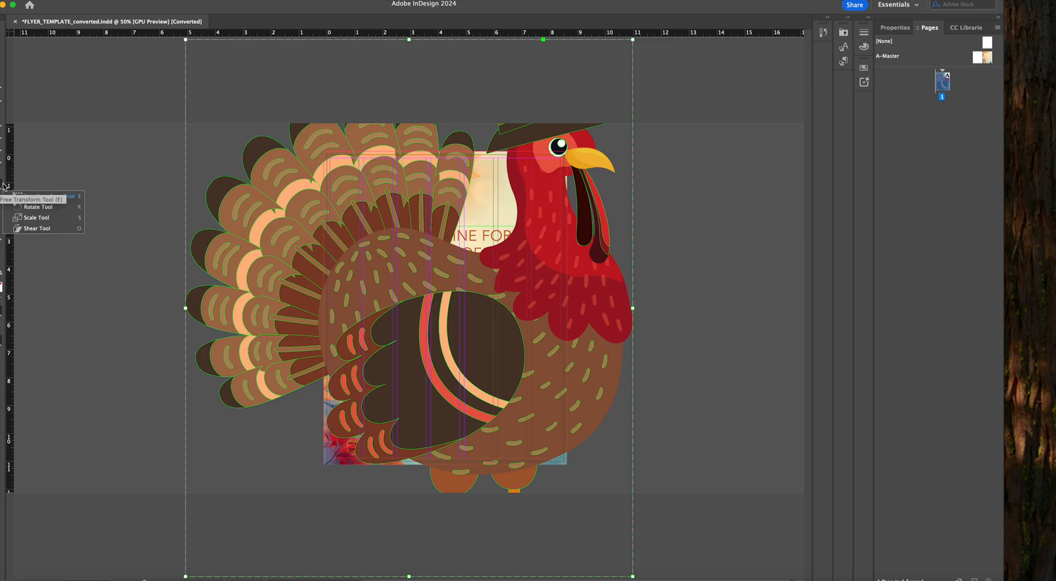
pyautogui.click(22, 197)
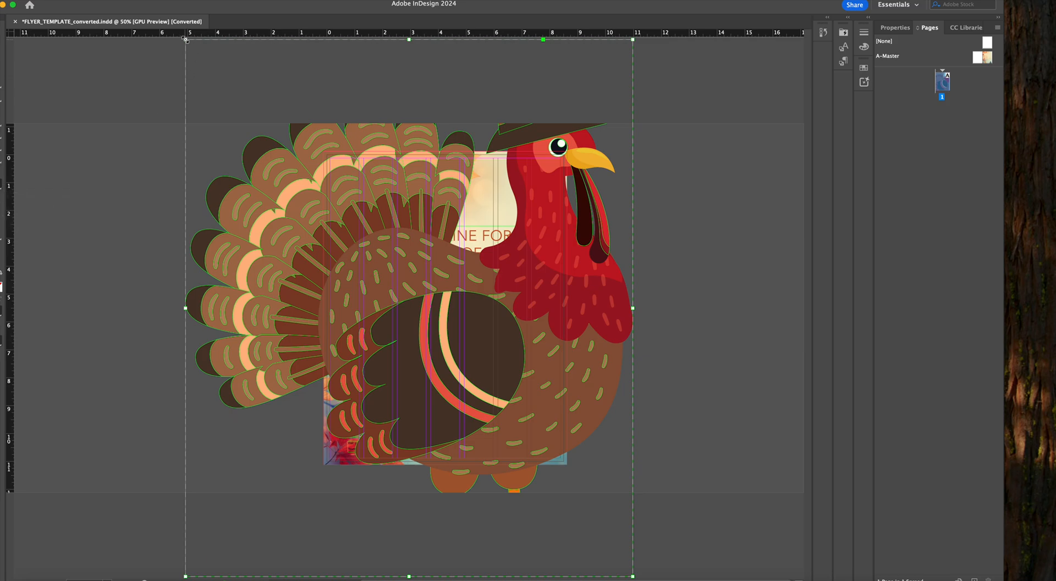
pyautogui.moveTo(185, 39); pyautogui.dragTo(364, 252)
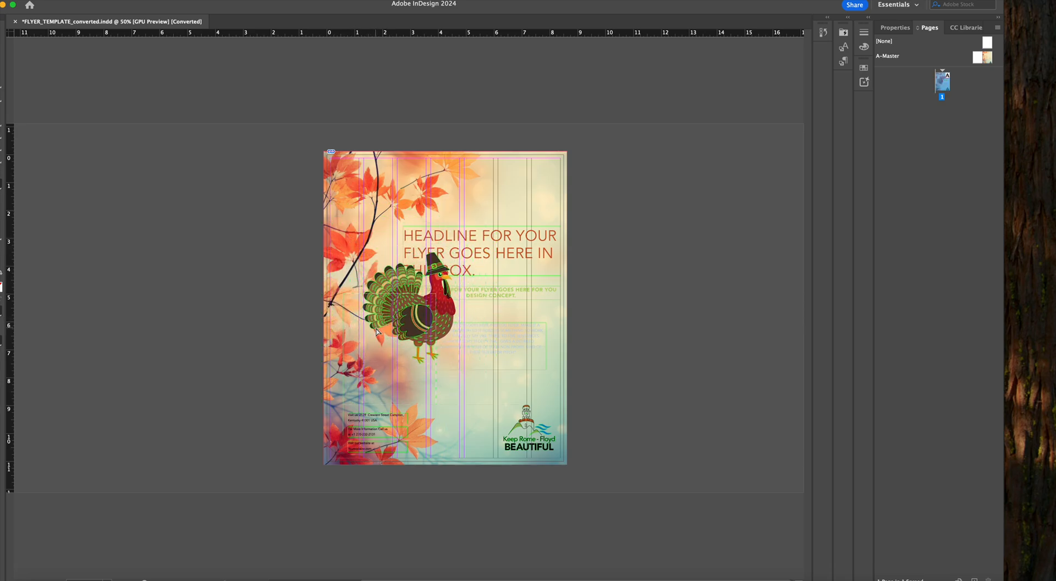
# Move the turkey down to just above the flyer's contact text, switch to Illustrator and open candywrapper.ai from the Desktop
pyautogui.moveTo(377, 328); pyautogui.dragTo(357, 368)
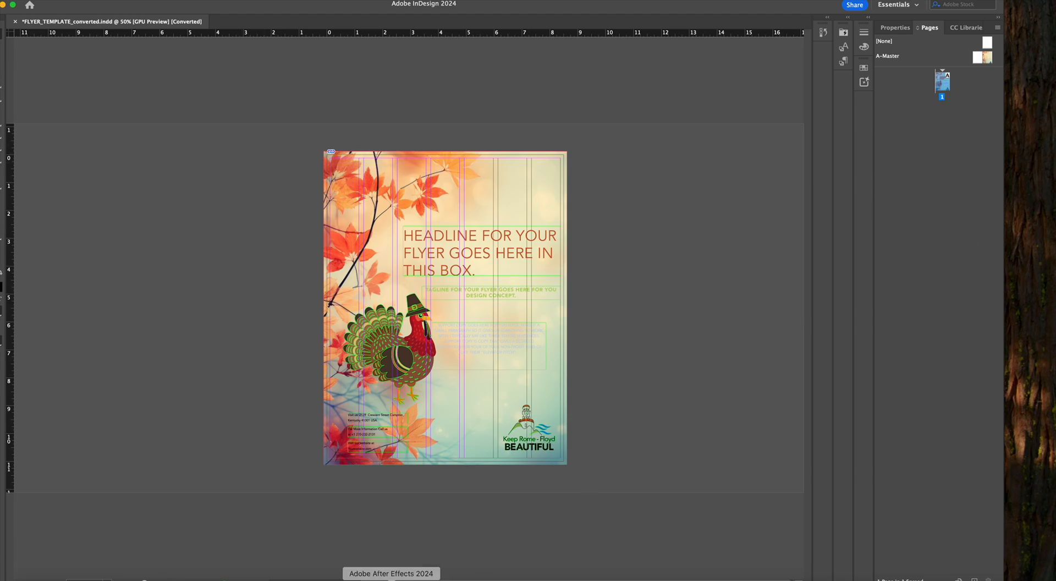
pyautogui.click(220, 579)
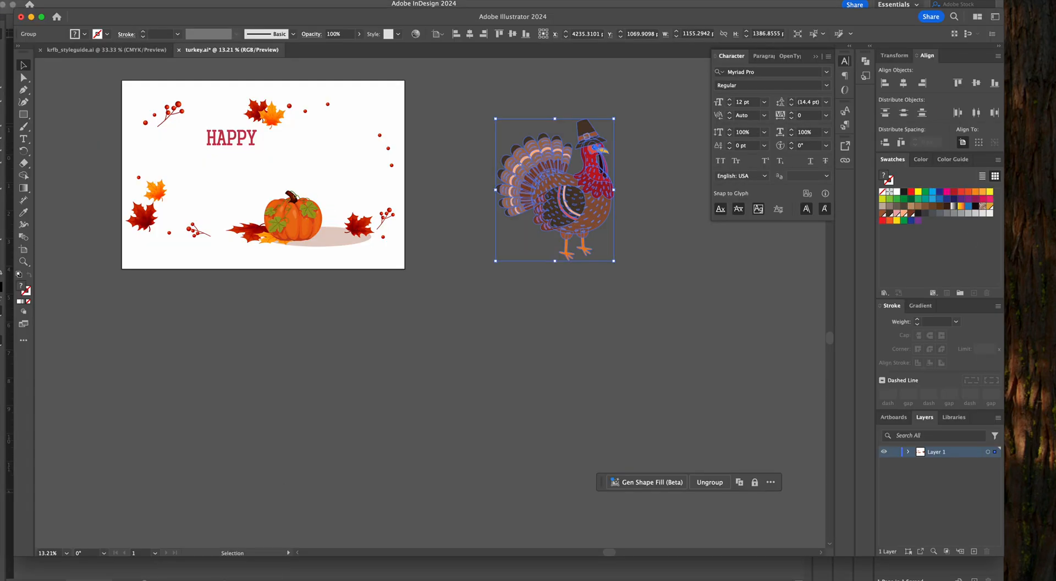
pyautogui.click(57, 1)
pyautogui.click(72, 26)
pyautogui.click(418, 141)
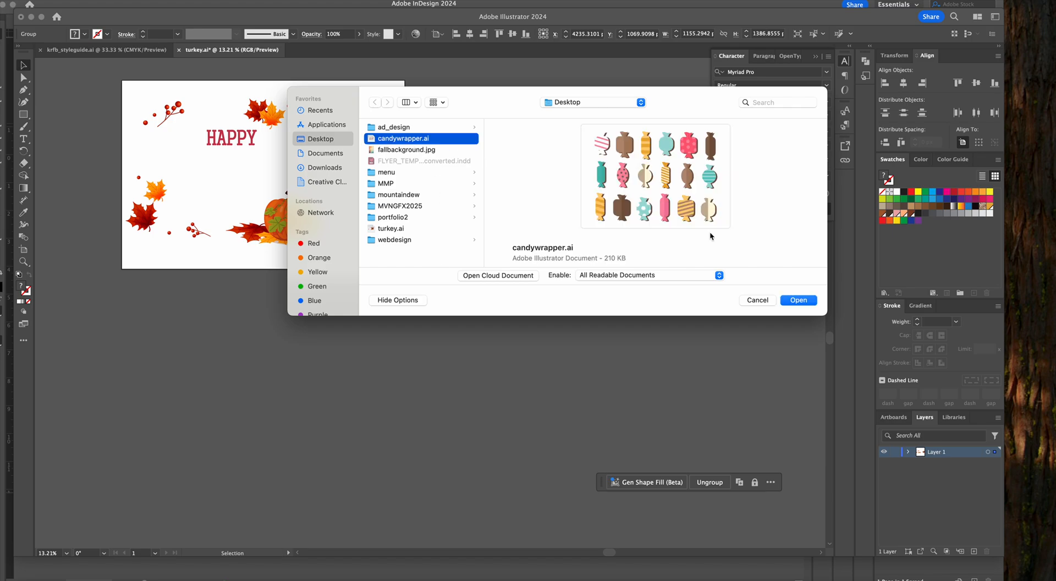
pyautogui.click(806, 300)
# Select and copy the pink dotted candy in candywrapper.ai, switch to InDesign and paste it onto the flyer
pyautogui.press('a')
pyautogui.moveTo(440, 160); pyautogui.dragTo(482, 236)
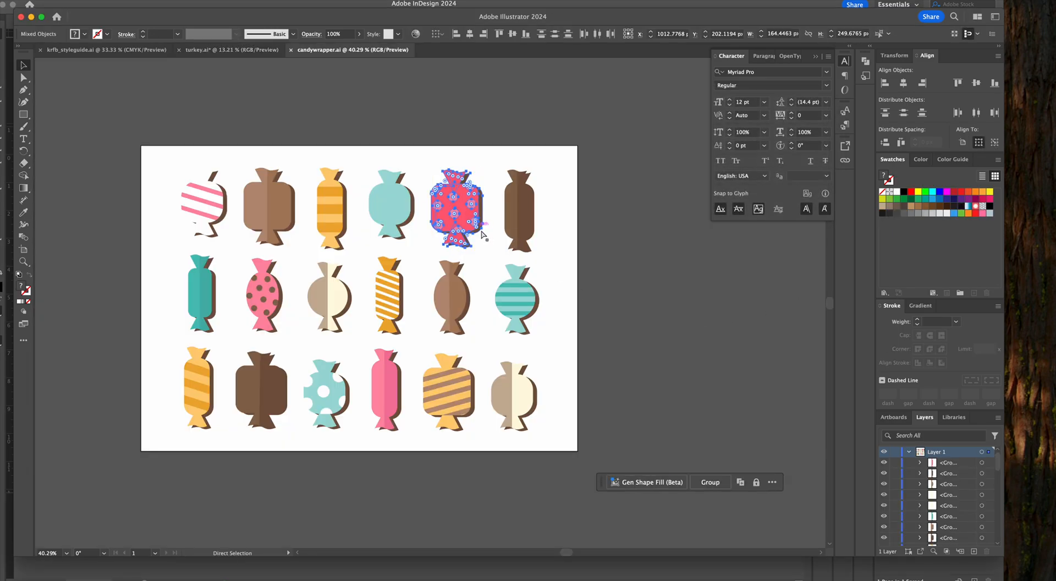
pyautogui.press('v')
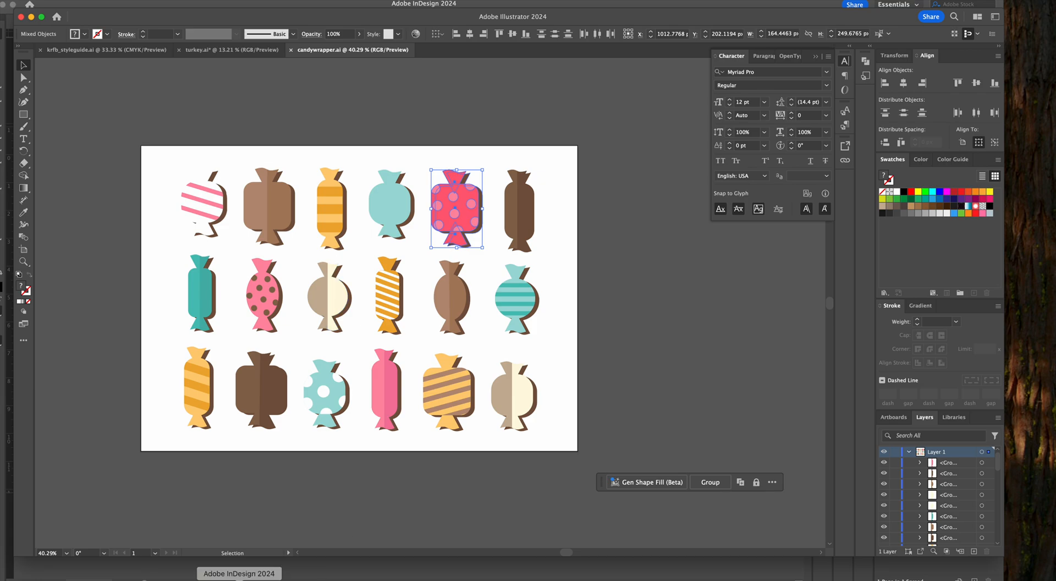
pyautogui.click(239, 578)
pyautogui.press('super+v')
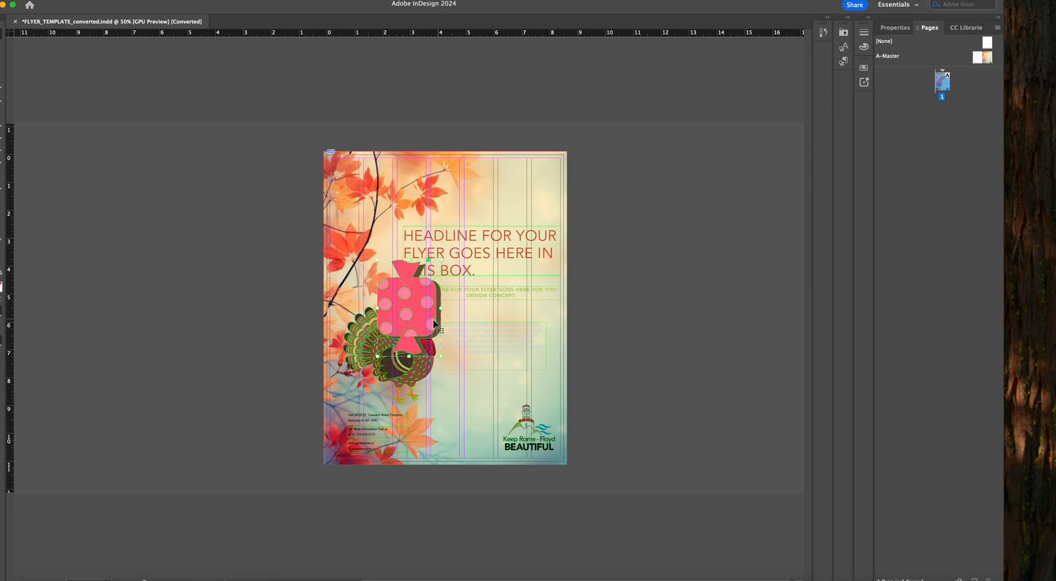
# Scale the pink candy down to about 1.2 in wide with Free Transform and tilt it in the flyer's upper-left corner
pyautogui.click(1, 189)
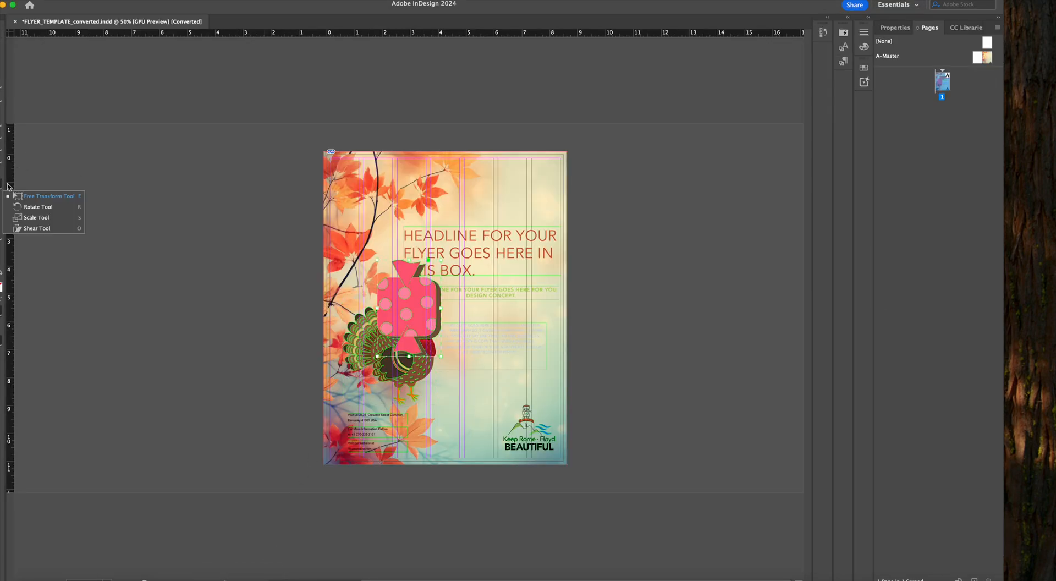
pyautogui.click(26, 196)
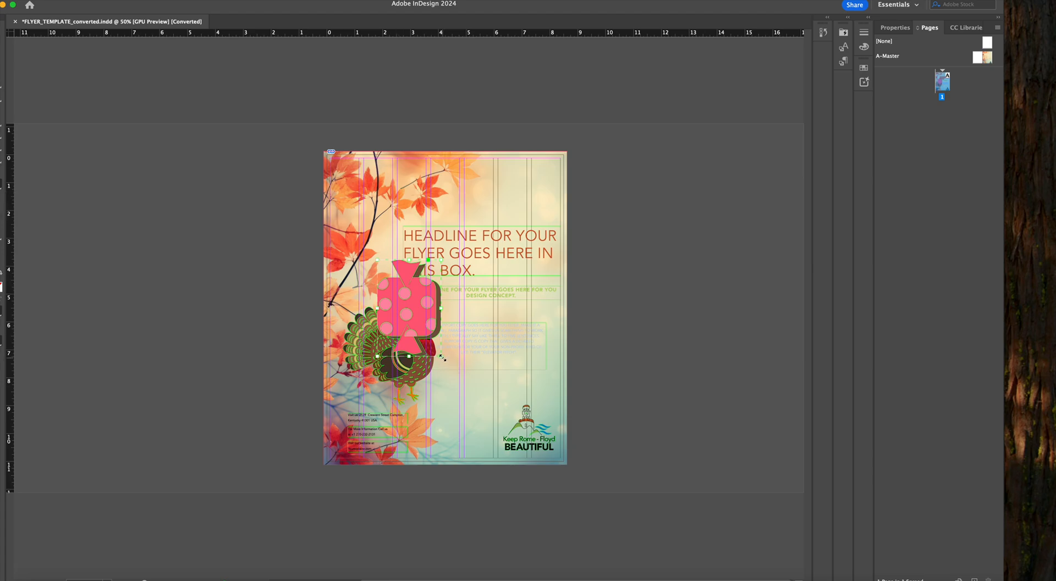
pyautogui.moveTo(442, 358); pyautogui.dragTo(370, 204)
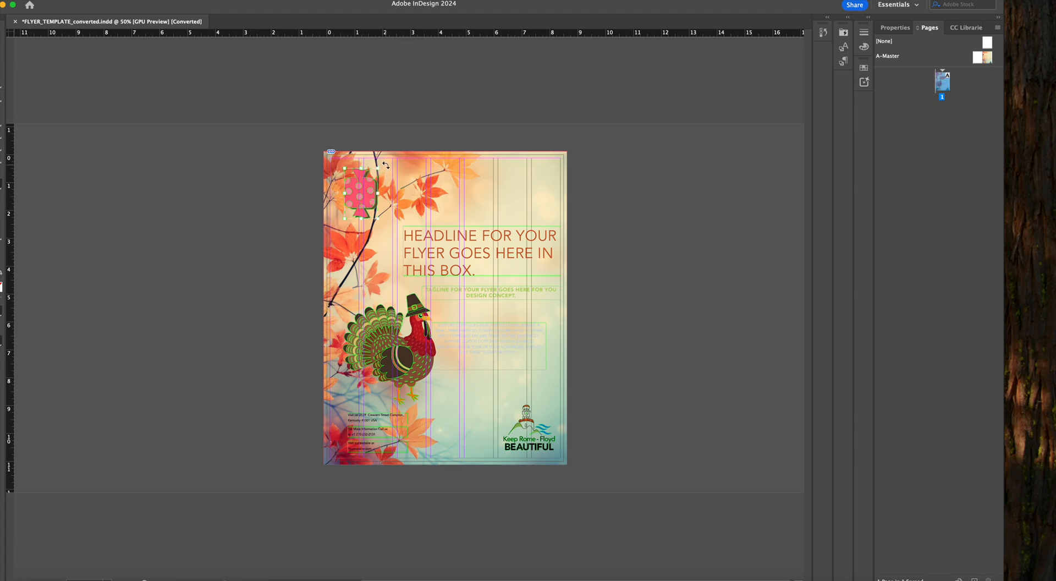
pyautogui.moveTo(386, 164); pyautogui.dragTo(366, 199)
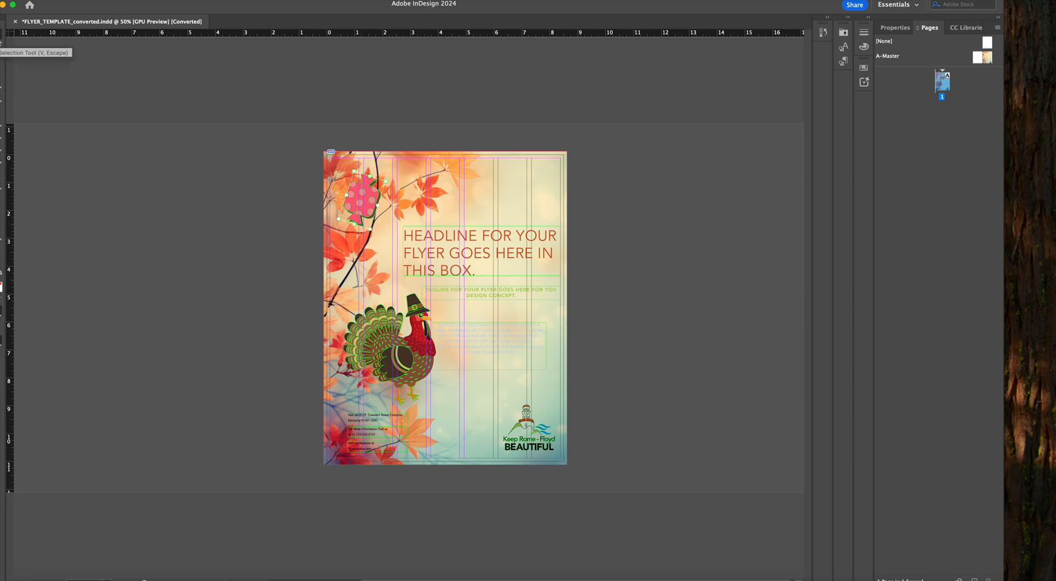
pyautogui.click(270, 248)
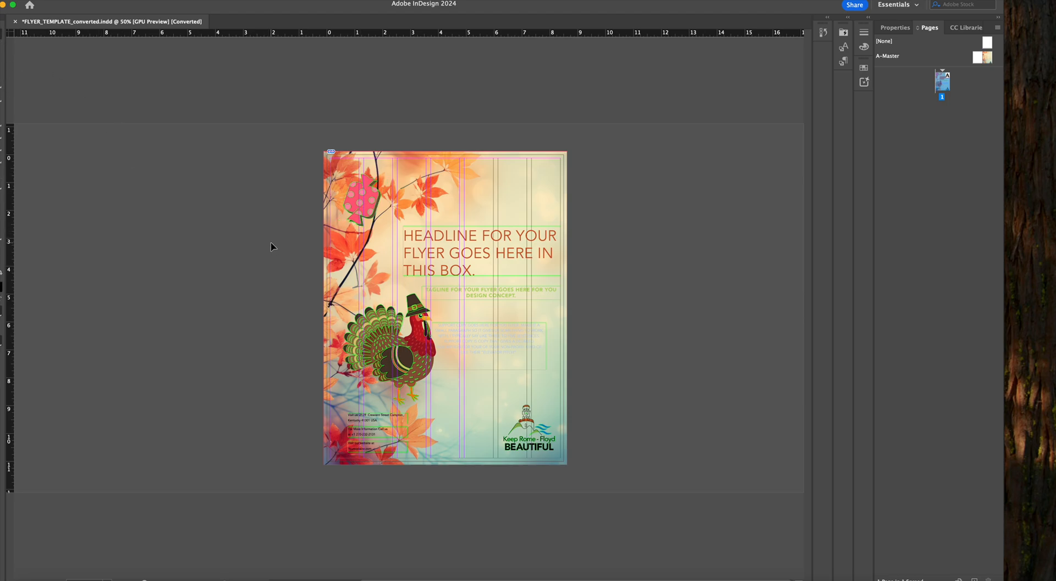
# Copy the yellow candy with horizontal stripes from Illustrator onto the InDesign flyer, shrunk and tilted clockwise below the pink candy
pyautogui.click(212, 577)
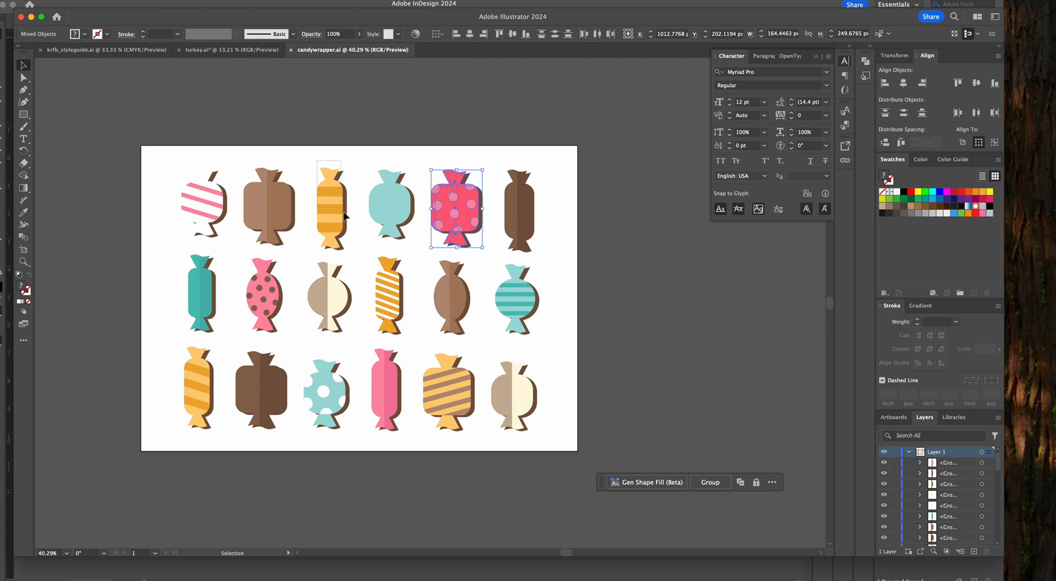
pyautogui.click(348, 246)
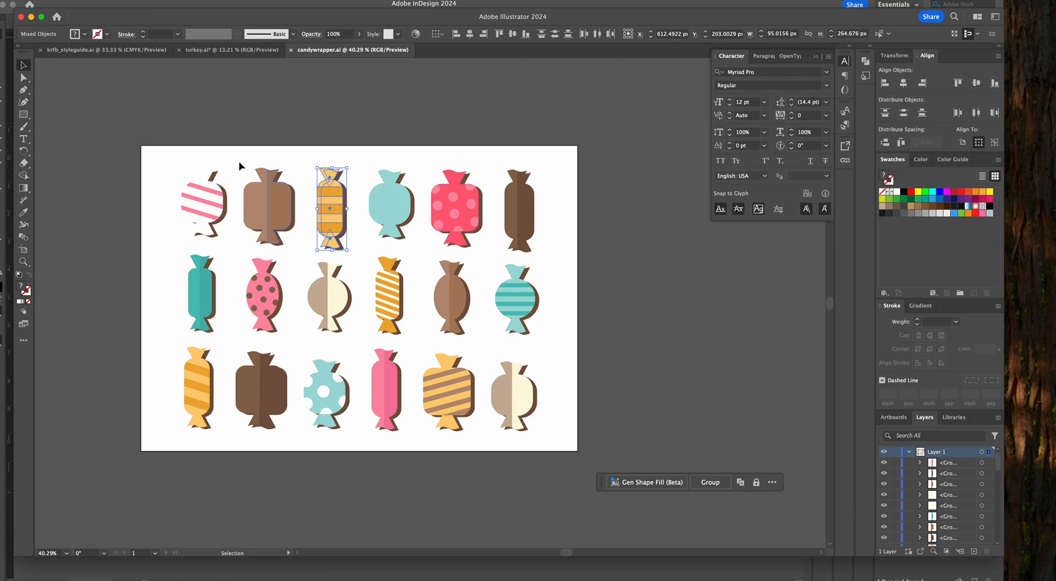
pyautogui.click(239, 577)
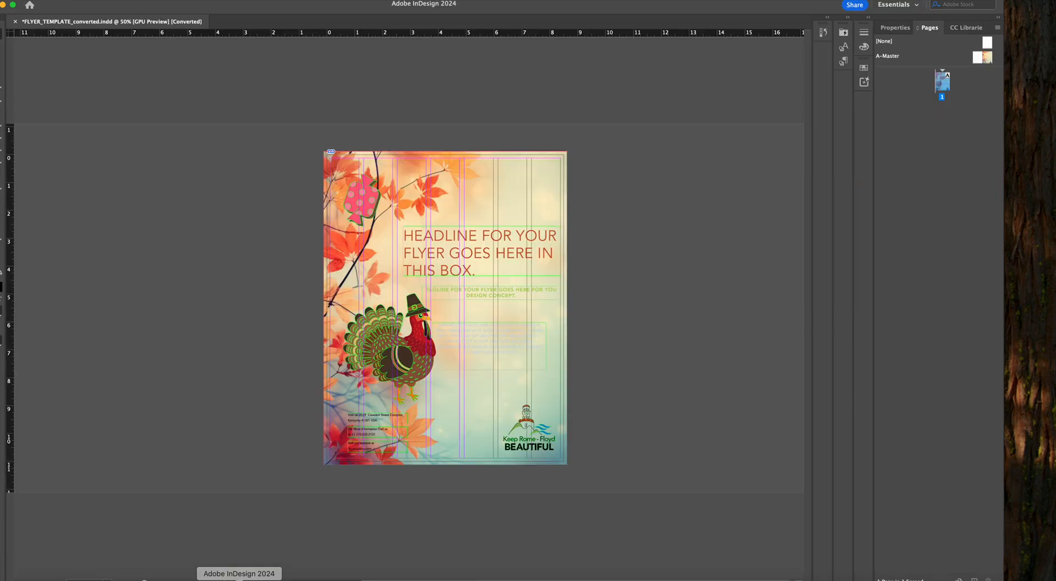
pyautogui.press('super+v')
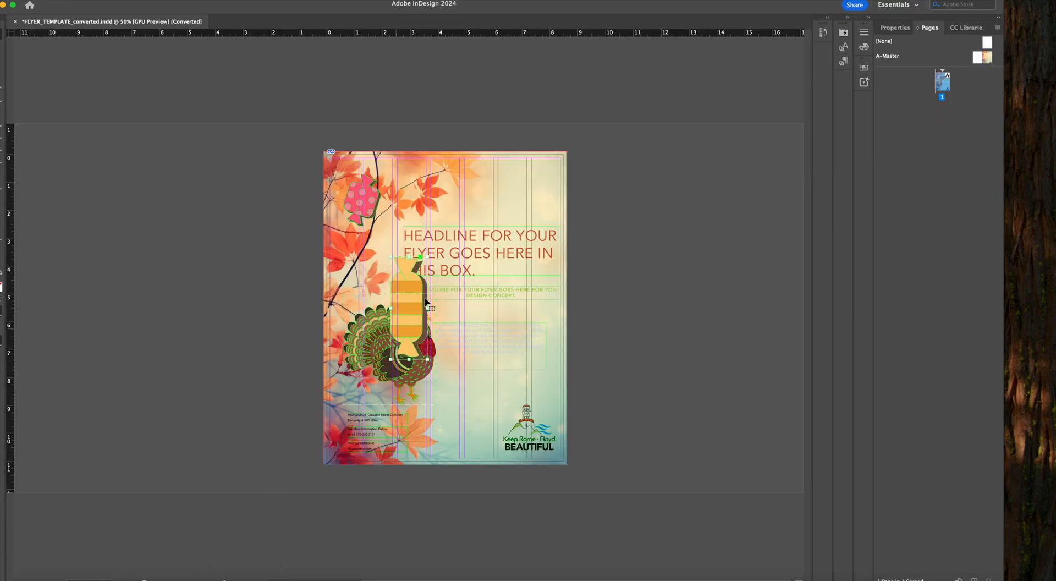
pyautogui.moveTo(365, 271); pyautogui.dragTo(366, 272)
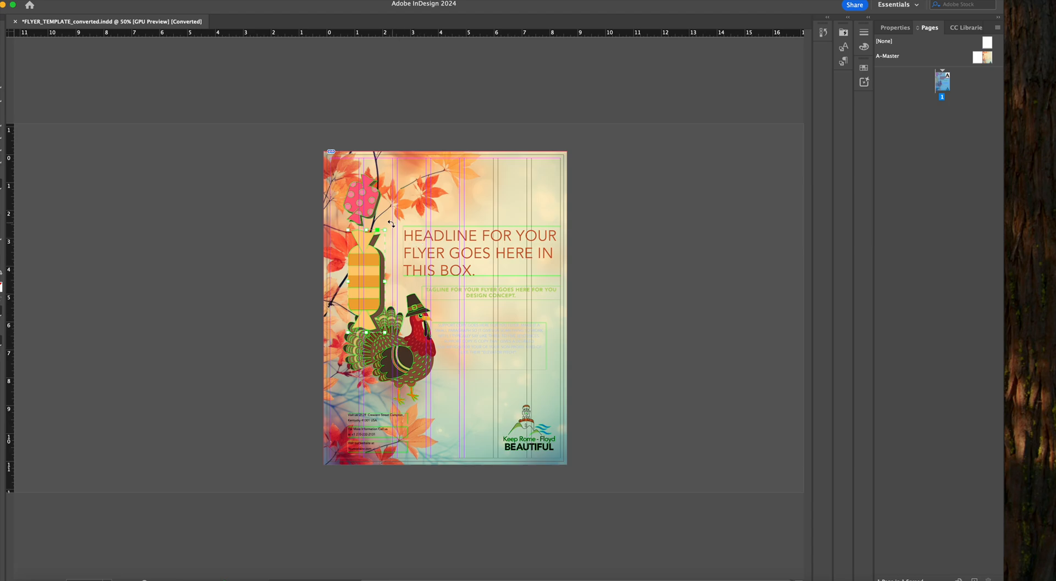
pyautogui.moveTo(384, 229); pyautogui.dragTo(376, 261)
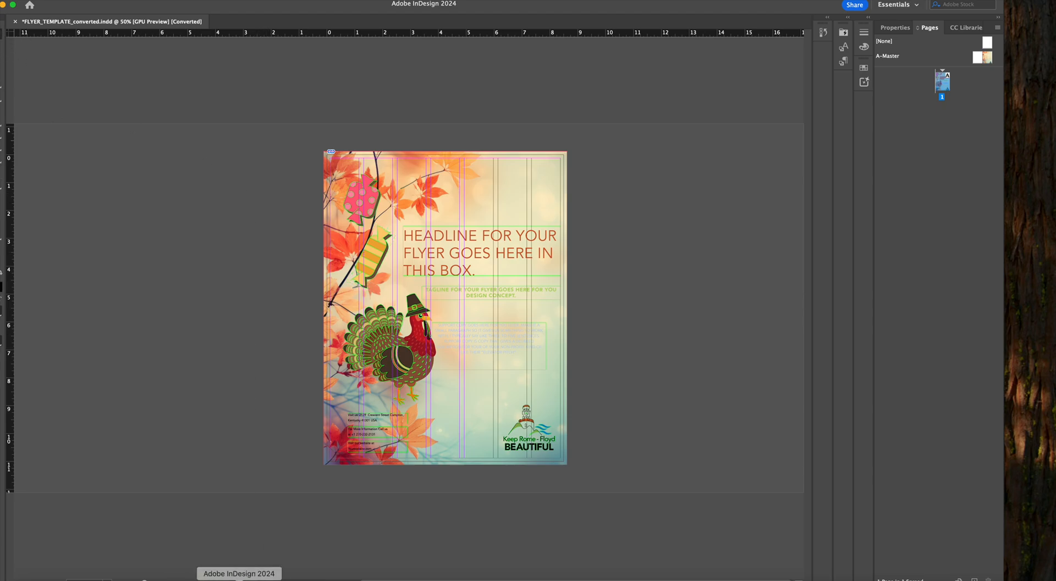
# Copy the round teal striped candy from Illustrator onto the InDesign flyer, shrunk and tilted beside the pink candy above the headline
pyautogui.click(212, 577)
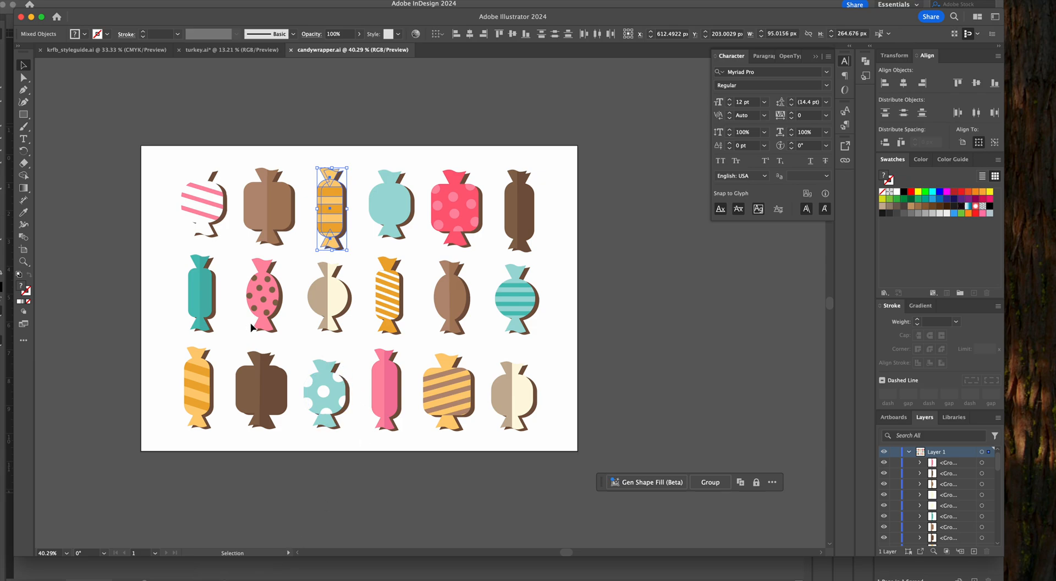
pyautogui.moveTo(544, 275); pyautogui.dragTo(487, 320)
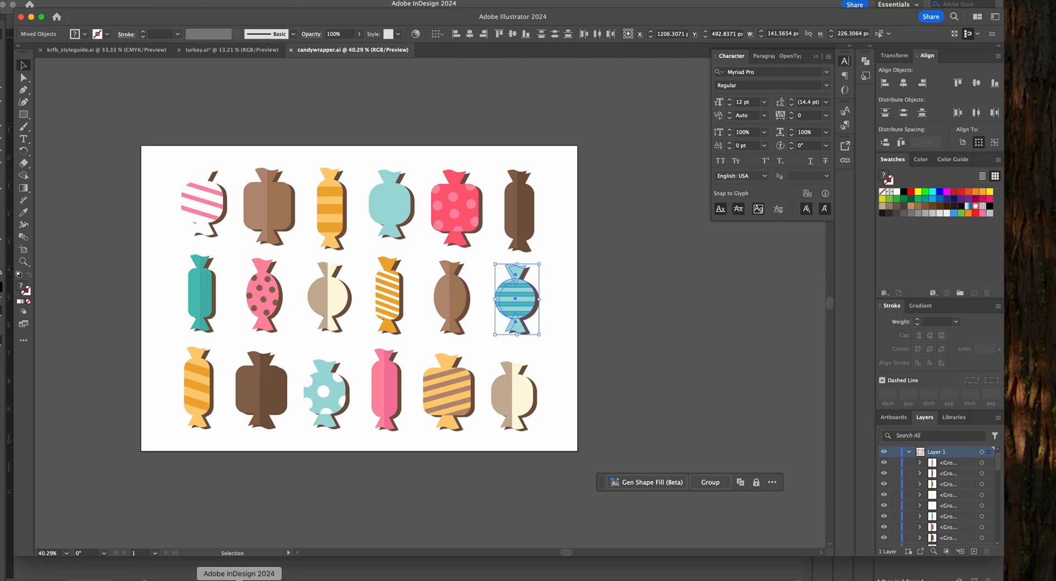
pyautogui.click(239, 578)
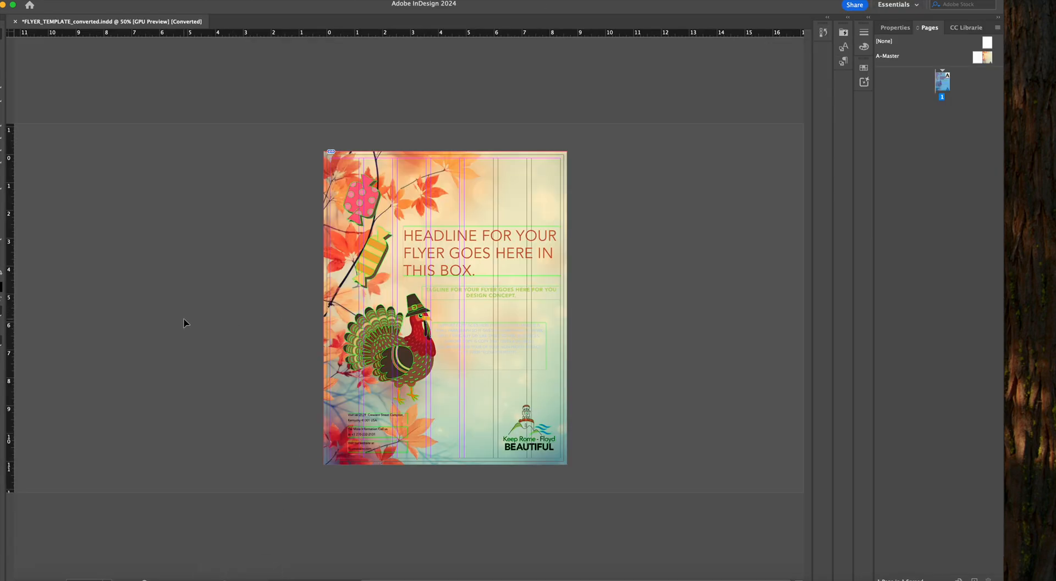
pyautogui.press('super+v')
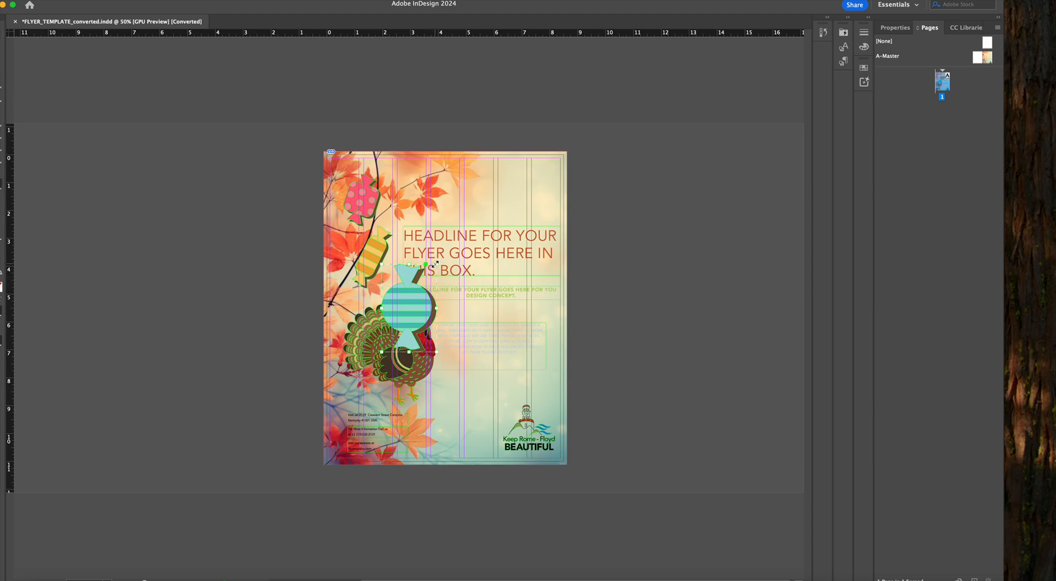
pyautogui.moveTo(434, 264); pyautogui.dragTo(417, 196)
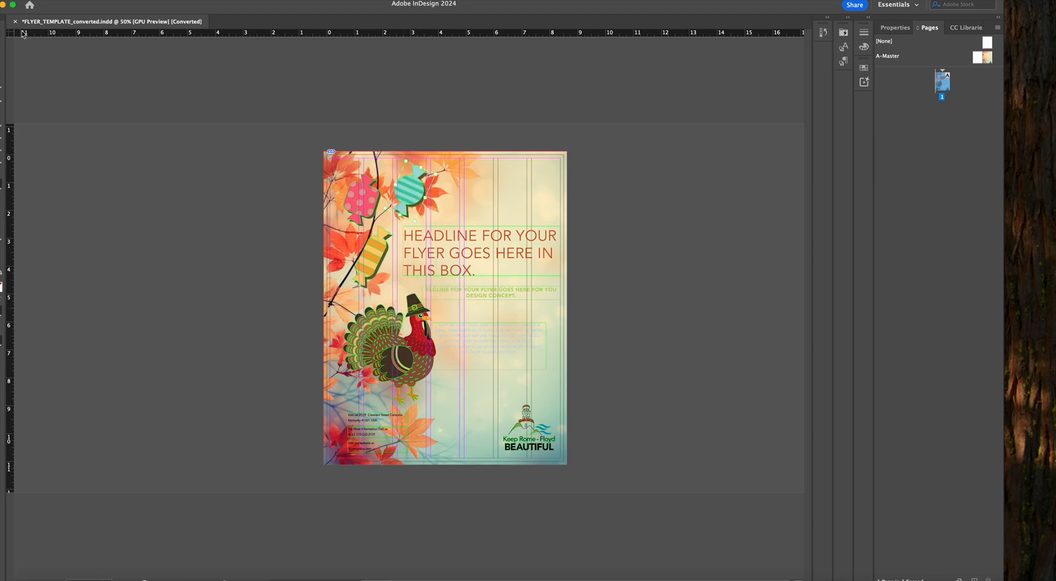
pyautogui.click(262, 223)
pyautogui.click(358, 201)
pyautogui.click(369, 330)
# Try placing the brick tower photo from the Desktop's MMP folder on the pasteboard beside the flyer, about 5.6 in wide
pyautogui.click(53, 1)
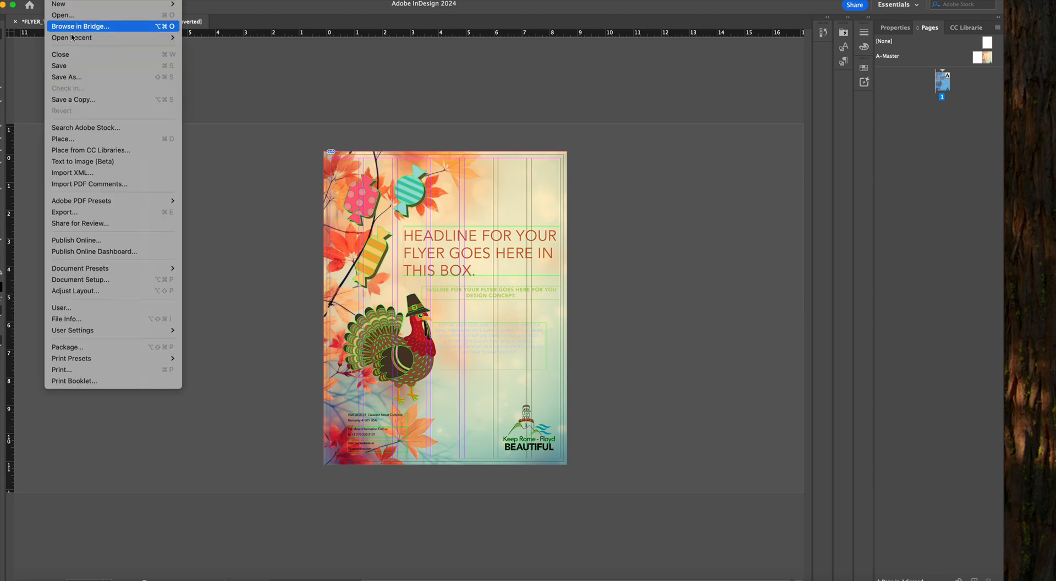
pyautogui.click(74, 139)
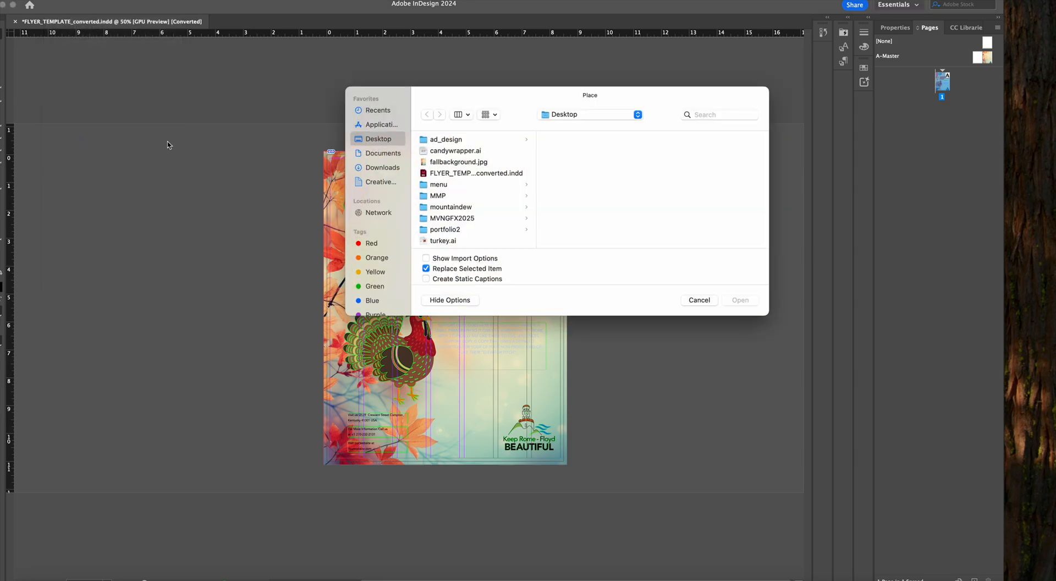
pyautogui.click(442, 198)
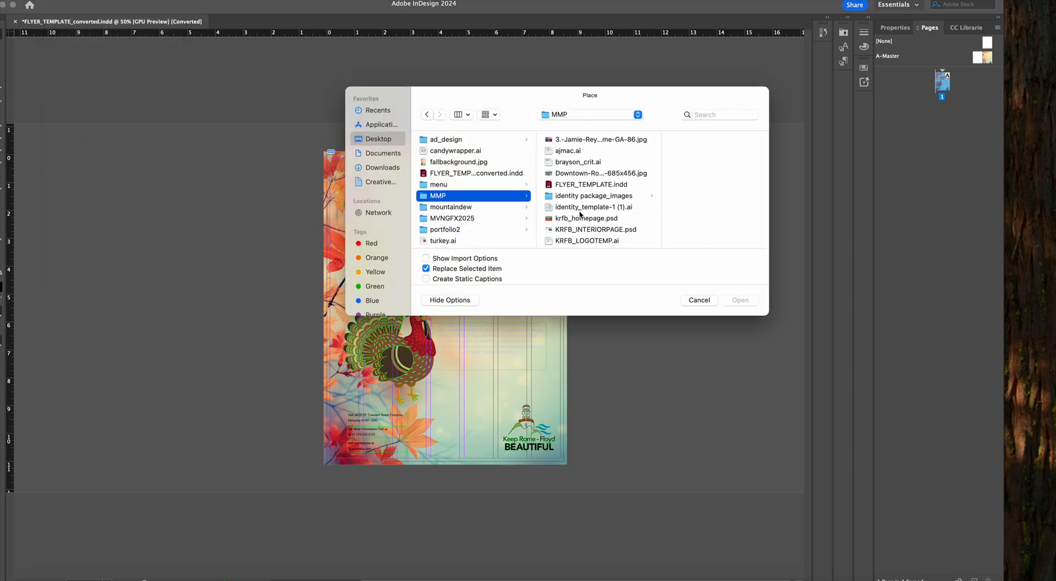
pyautogui.scroll(-5, 617, 218)
pyautogui.scroll(5, 615, 217)
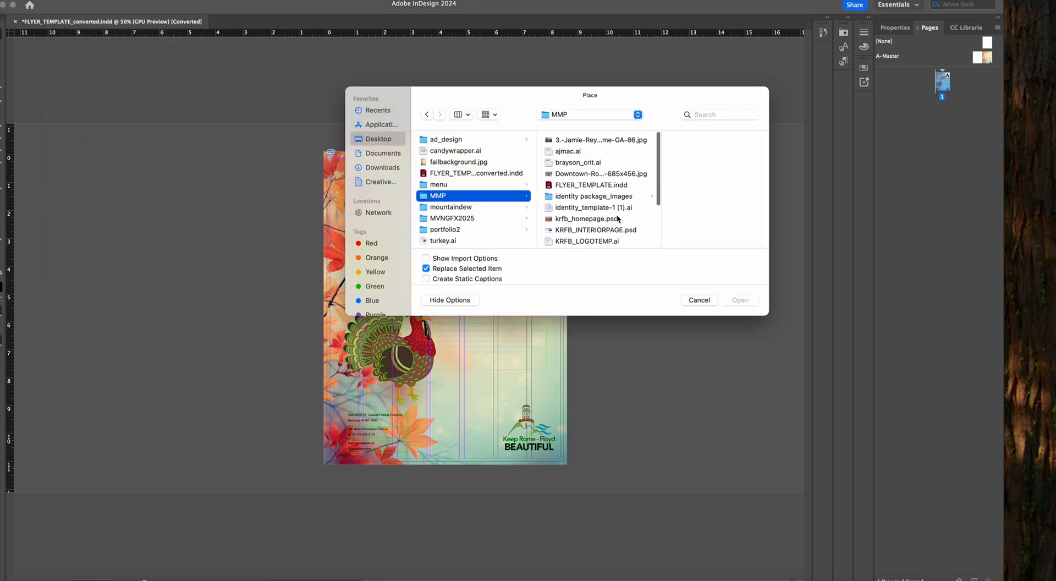
pyautogui.click(600, 196)
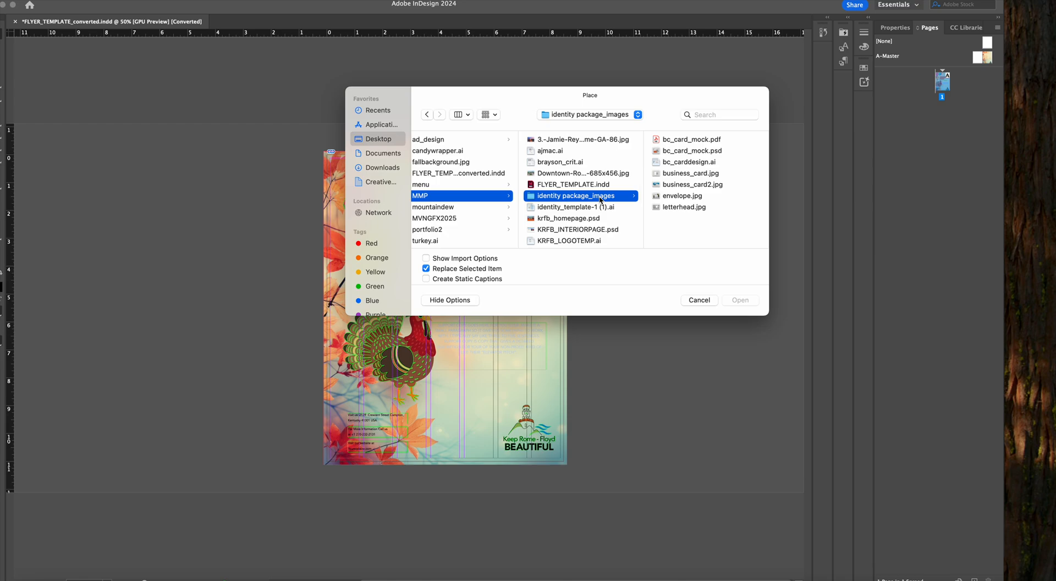
pyautogui.click(557, 141)
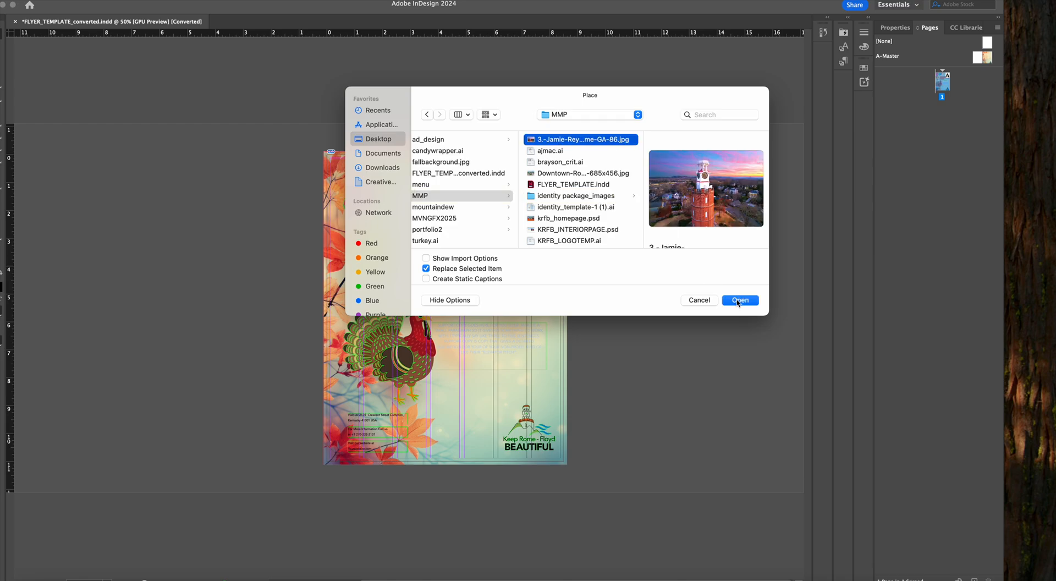
pyautogui.click(739, 300)
pyautogui.moveTo(125, 190); pyautogui.dragTo(282, 329)
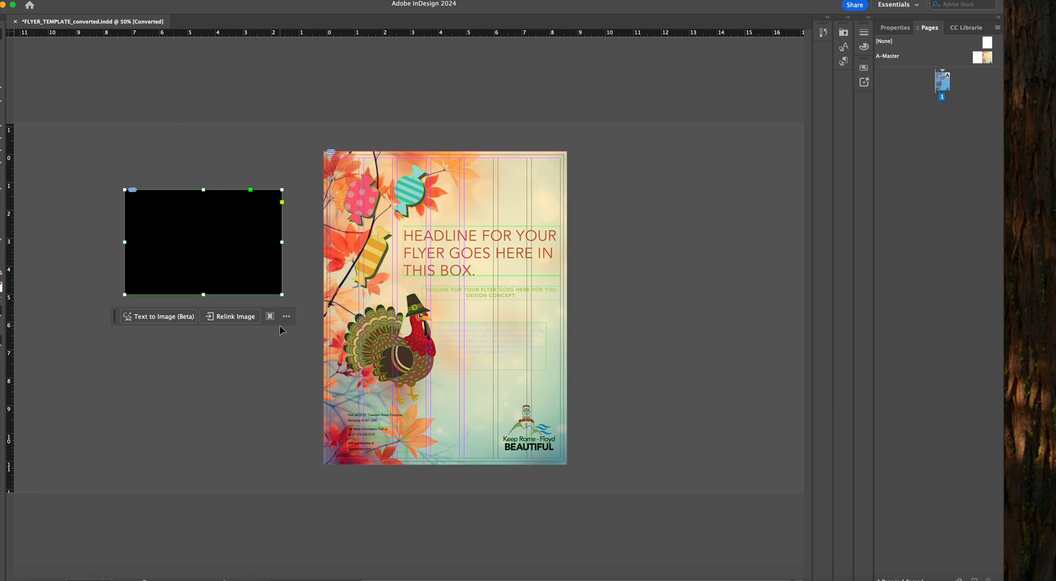
pyautogui.moveTo(176, 215); pyautogui.dragTo(140, 177)
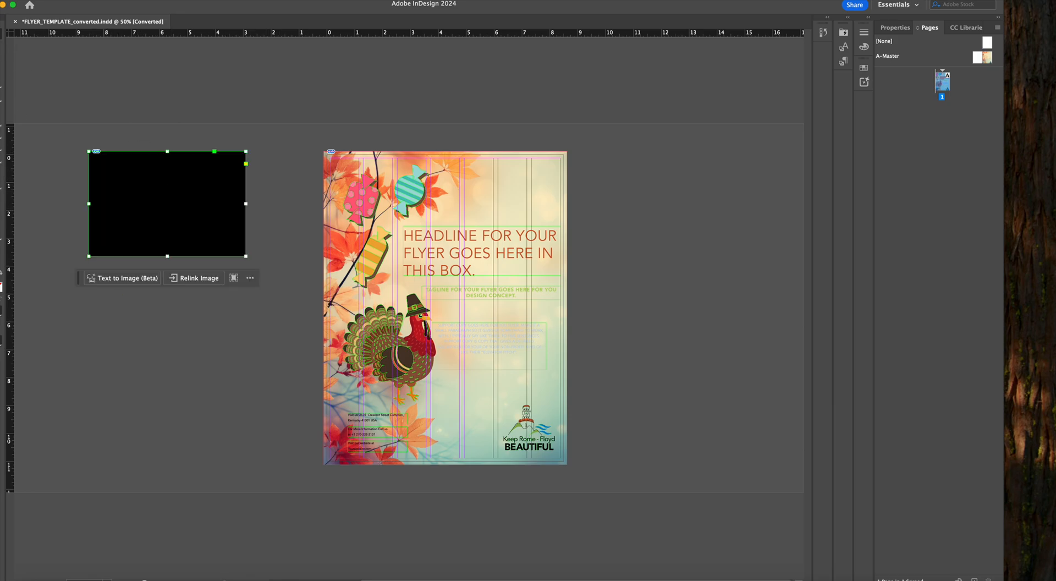
# Check the placed tower photo at several magnifications and delete it from the pasteboard
pyautogui.click(180, 192)
pyautogui.press('Escape')
pyautogui.press('super+minus')
pyautogui.press('super+minus')
pyautogui.press('super+minus')
pyautogui.press('super+minus')
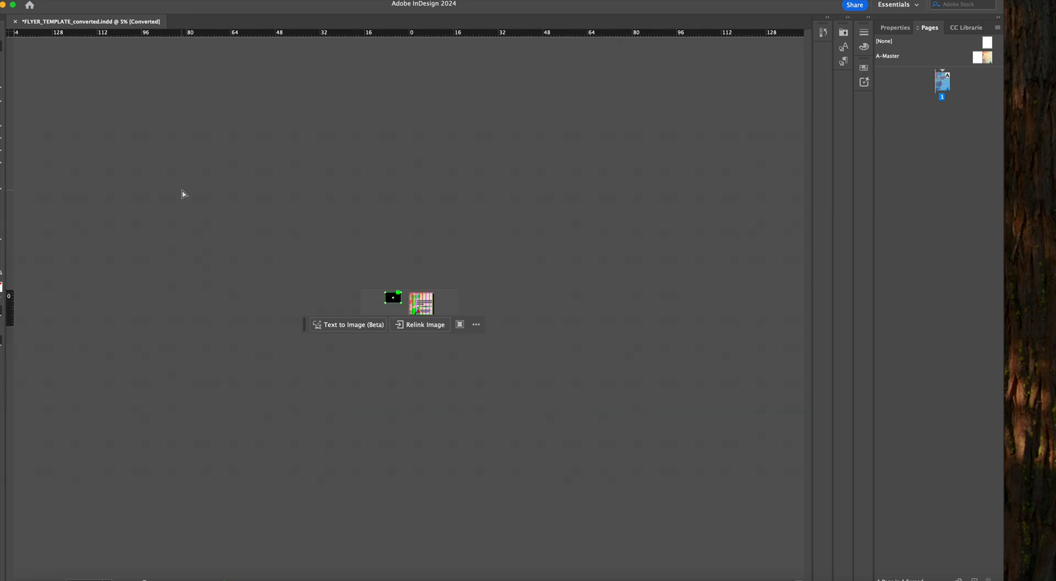
pyautogui.press('super+equal')
pyautogui.press('super+equal')
pyautogui.press('super+equal')
pyautogui.press('super+equal')
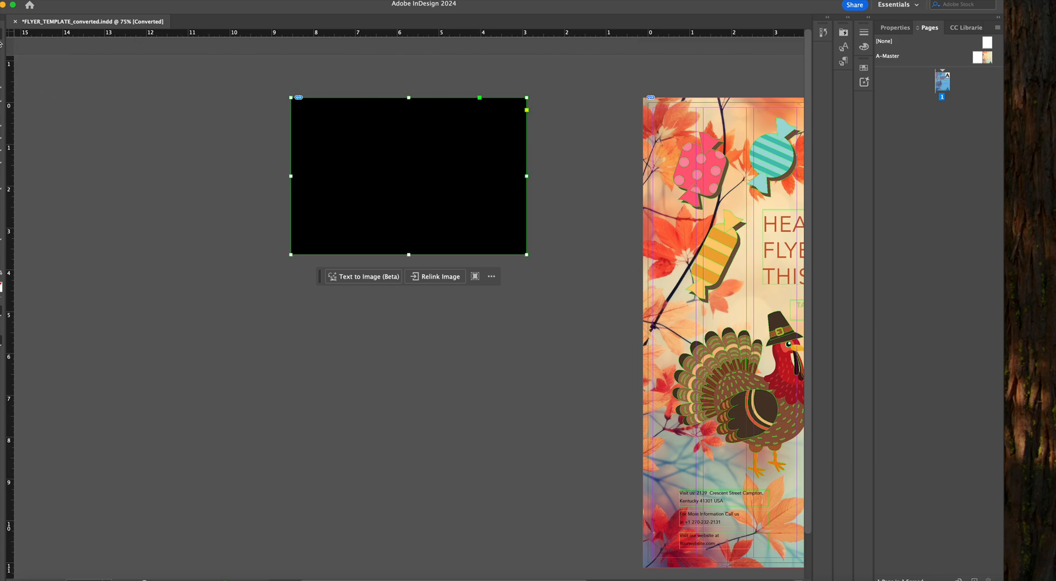
pyautogui.press('Delete')
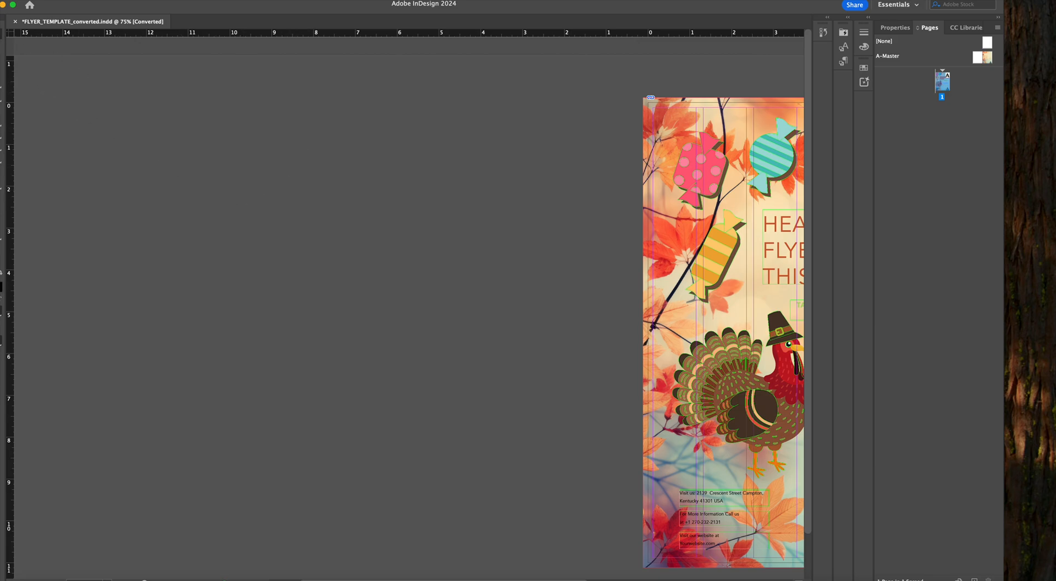
# Place the downtown Rome street photo (685x456 JPG) from the Desktop's MMP folder on the pasteboard beside the flyer
pyautogui.click(58, 5)
pyautogui.click(110, 138)
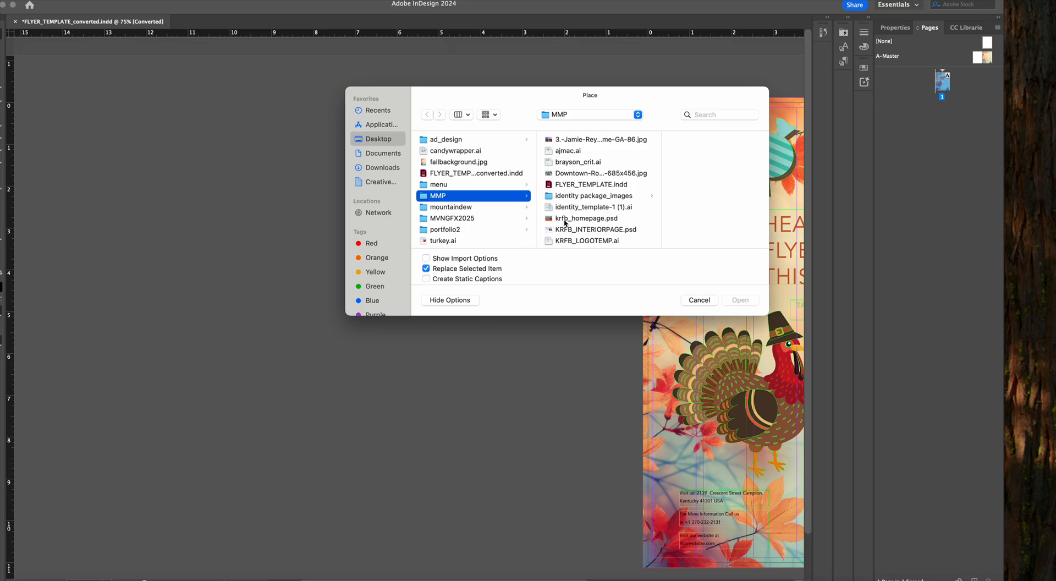
pyautogui.click(575, 174)
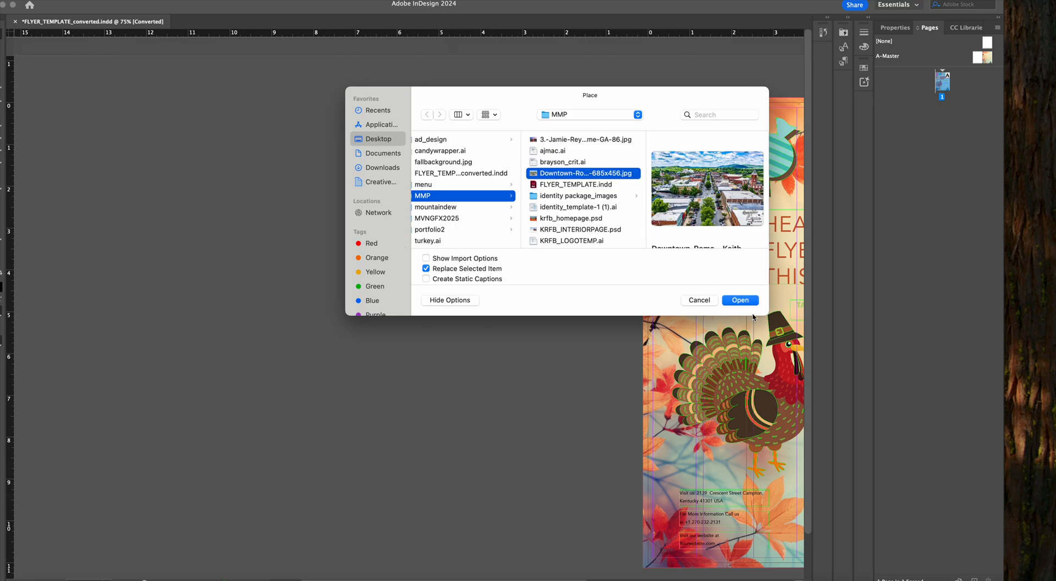
pyautogui.click(739, 300)
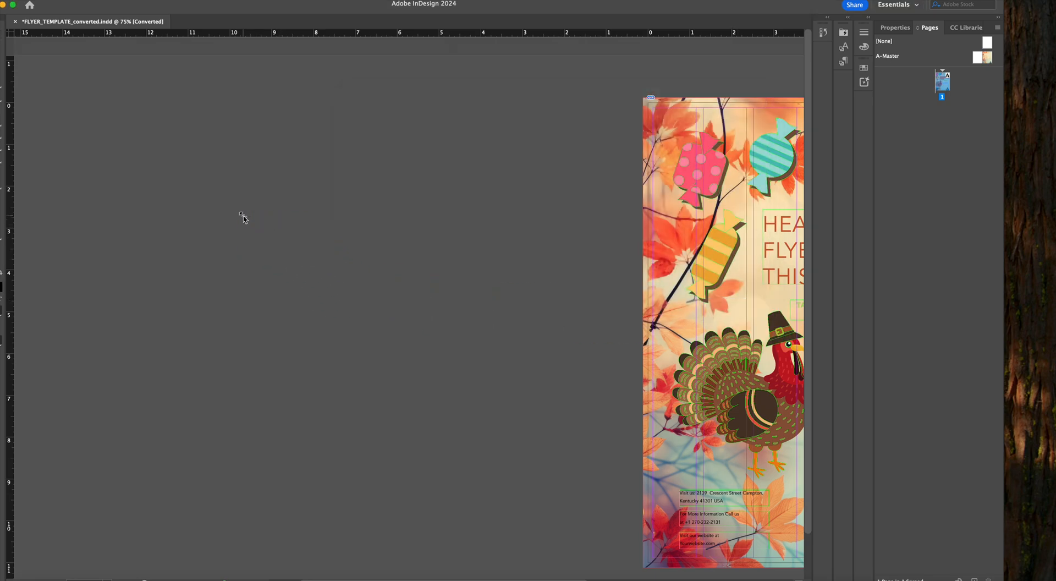
pyautogui.click(243, 215)
pyautogui.moveTo(334, 338); pyautogui.dragTo(350, 223)
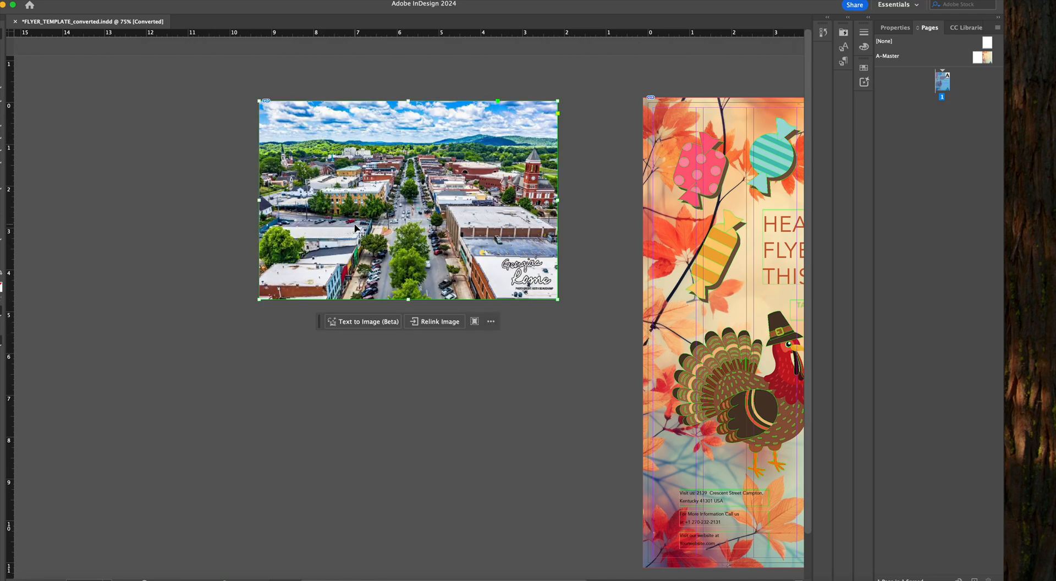
pyautogui.moveTo(697, 444); pyautogui.dragTo(463, 420)
pyautogui.moveTo(188, 193); pyautogui.dragTo(250, 179)
pyautogui.click(137, 314)
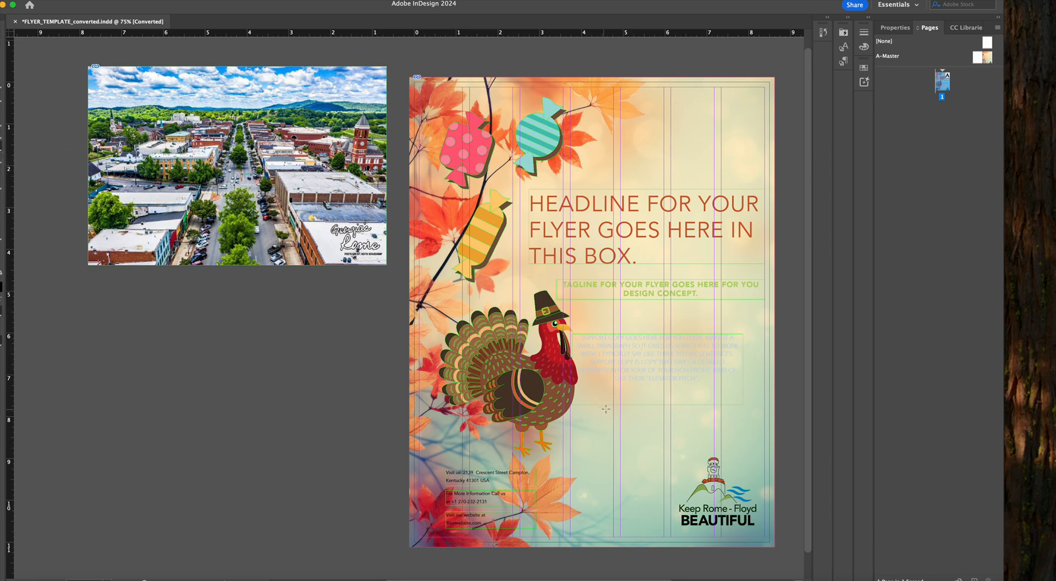
# Draw a circular frame about 2.3 in wide below the body text and paste a copy of the downtown photo into it
pyautogui.moveTo(601, 389); pyautogui.dragTo(697, 486)
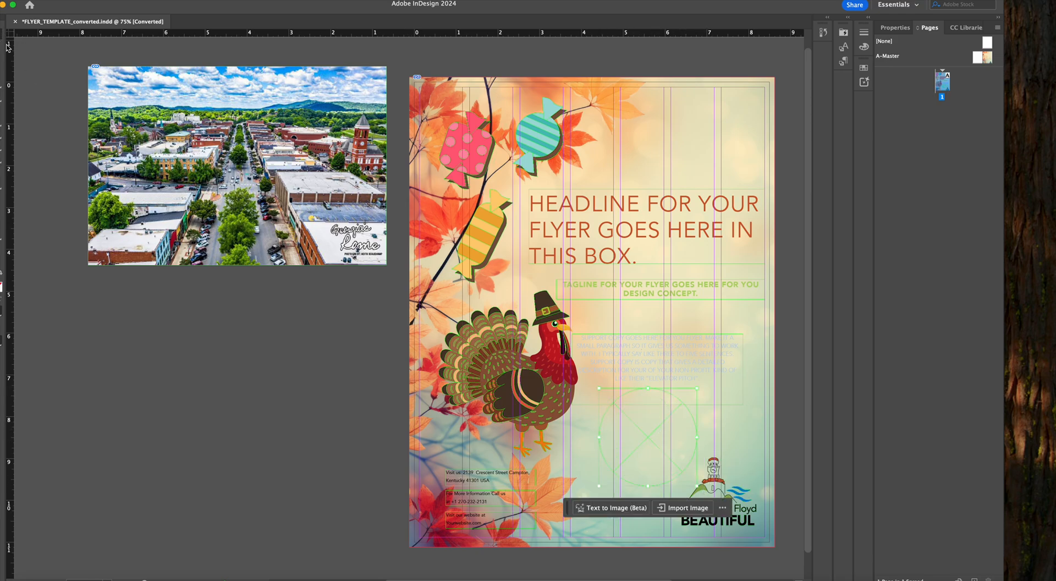
pyautogui.click(143, 129)
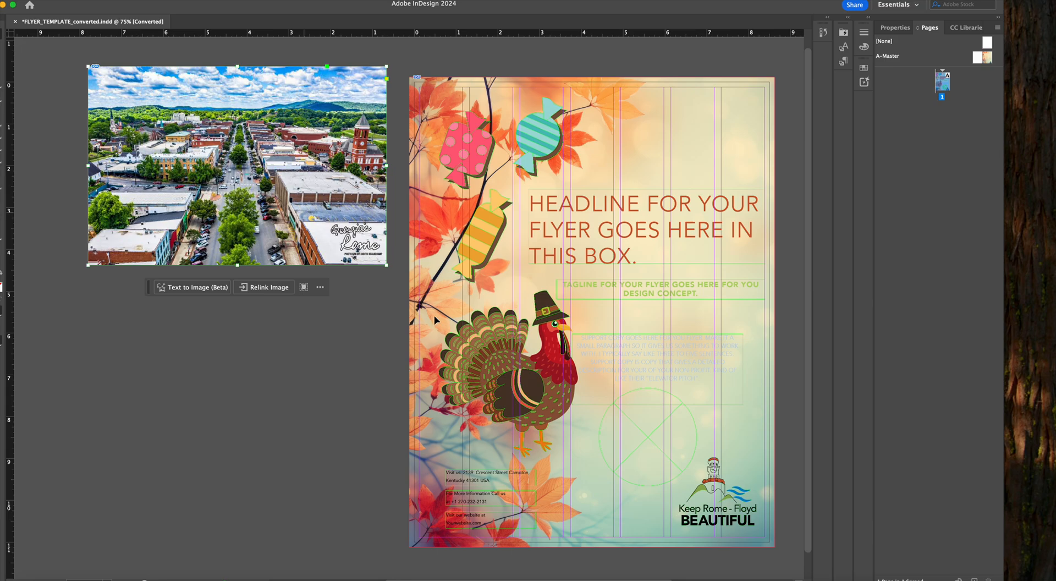
pyautogui.click(650, 444)
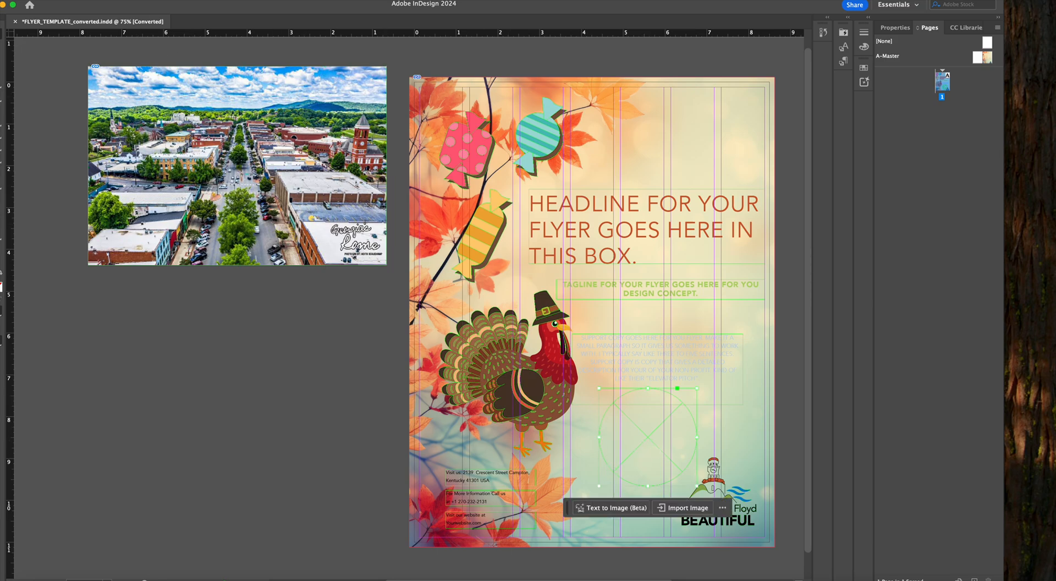
pyautogui.click(74, 5)
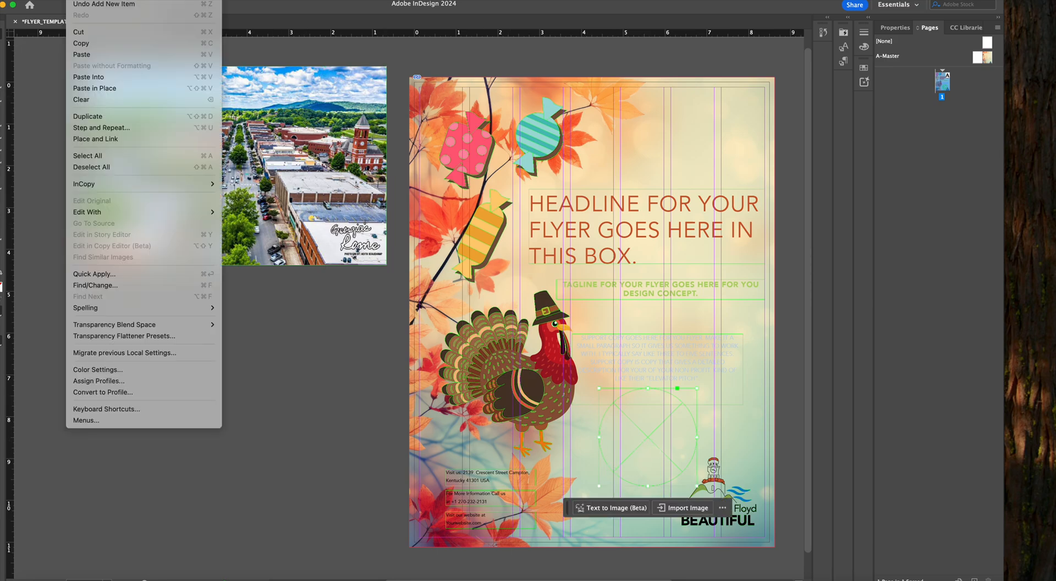
pyautogui.click(112, 77)
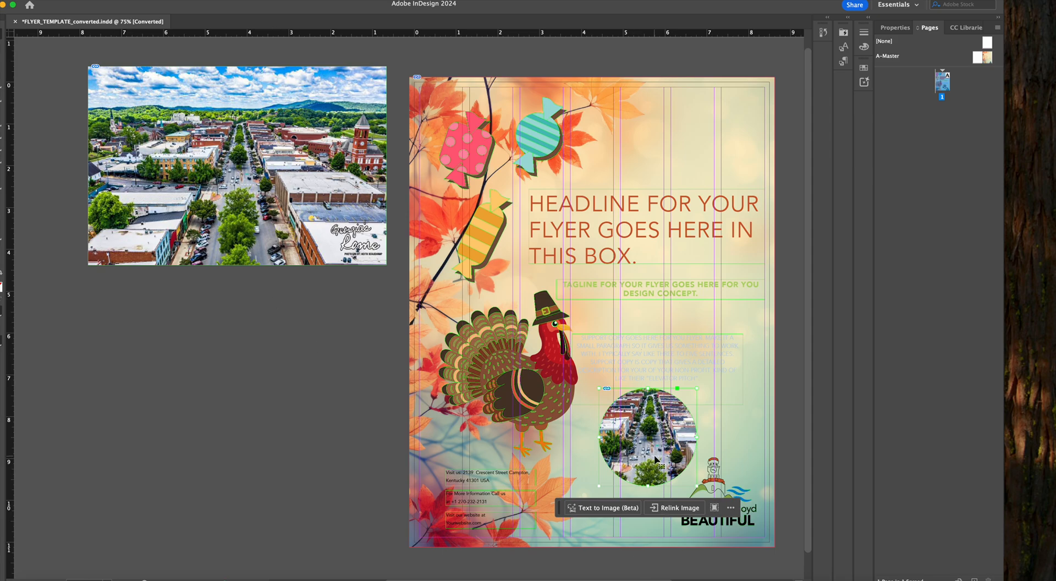
# Move the circular photo beside the turkey's feet and give it a Multiply drop shadow at 75% opacity
pyautogui.moveTo(667, 466); pyautogui.dragTo(628, 464)
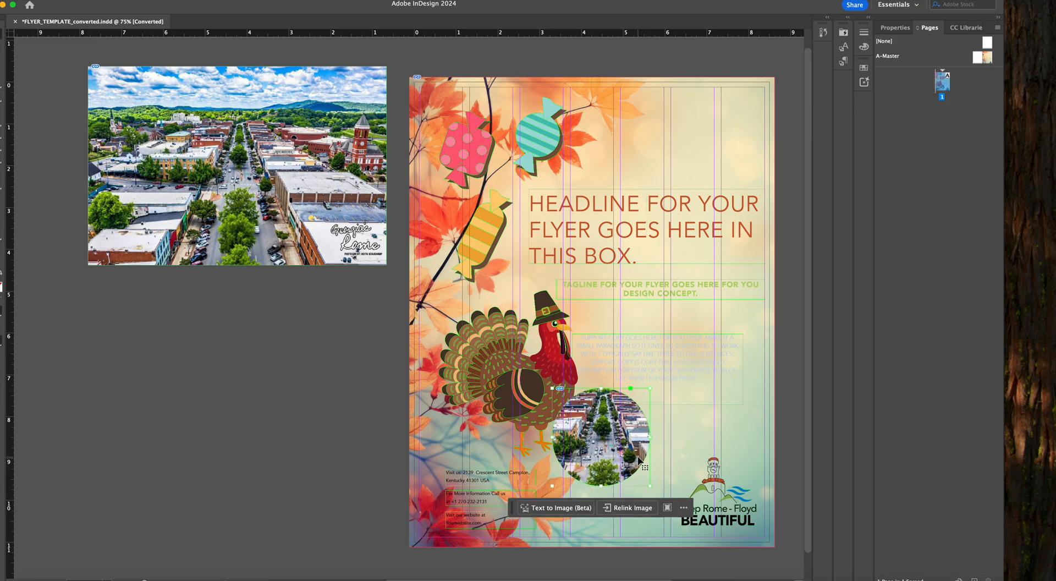
pyautogui.rightClick(637, 460)
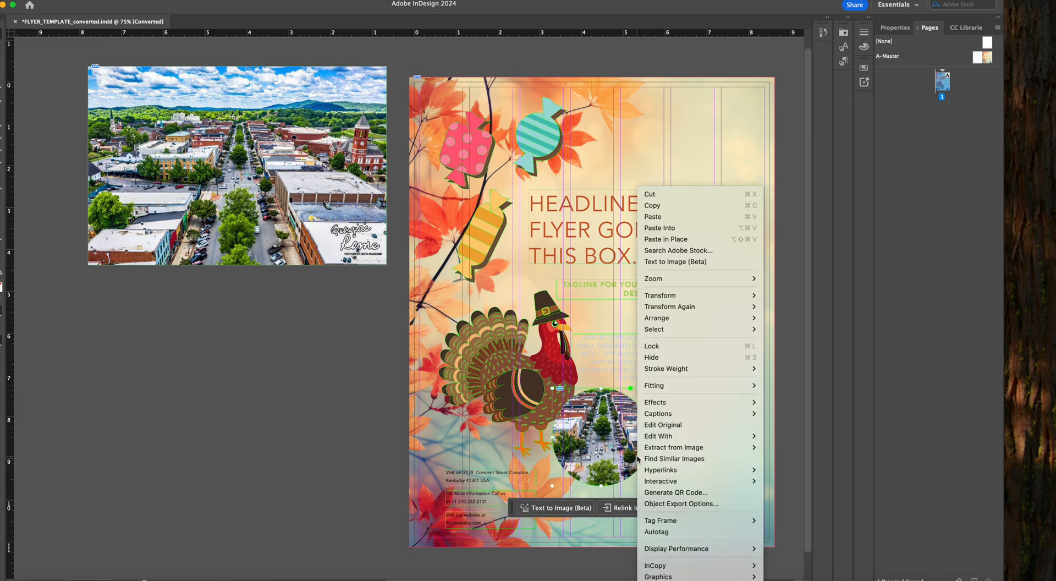
pyautogui.moveTo(687, 403)
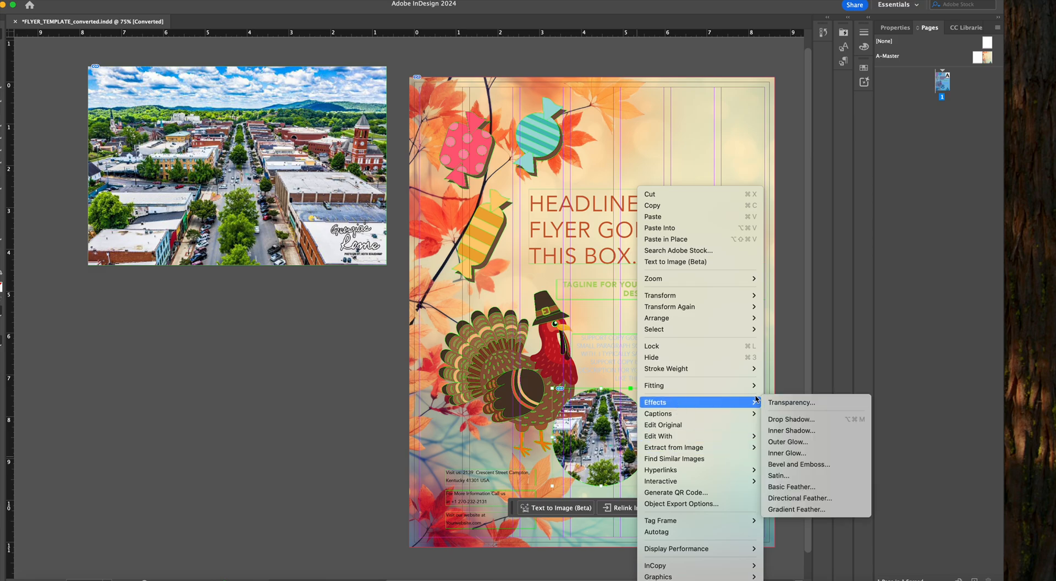
pyautogui.click(792, 419)
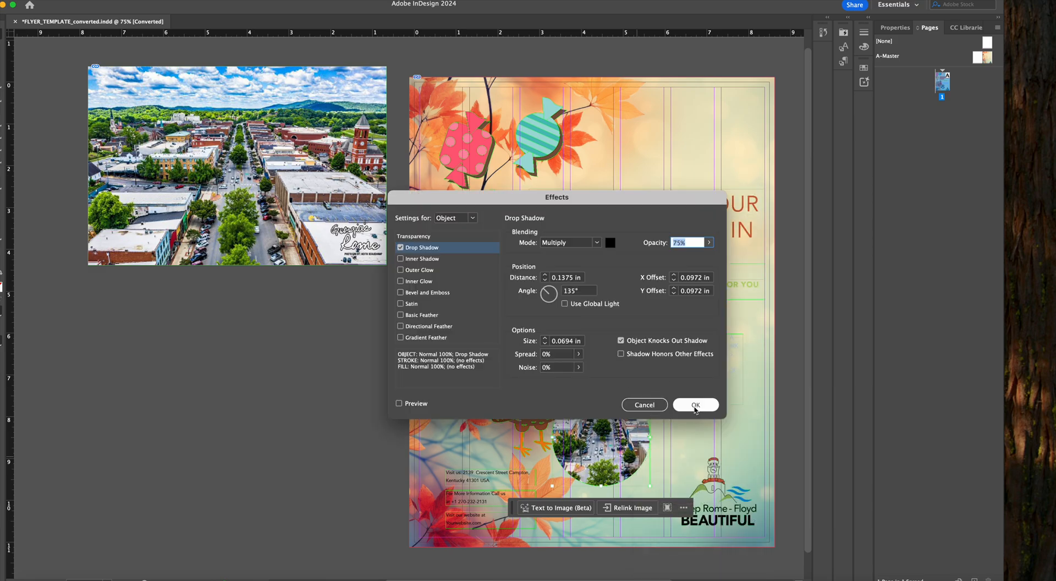
pyautogui.click(406, 405)
pyautogui.click(694, 405)
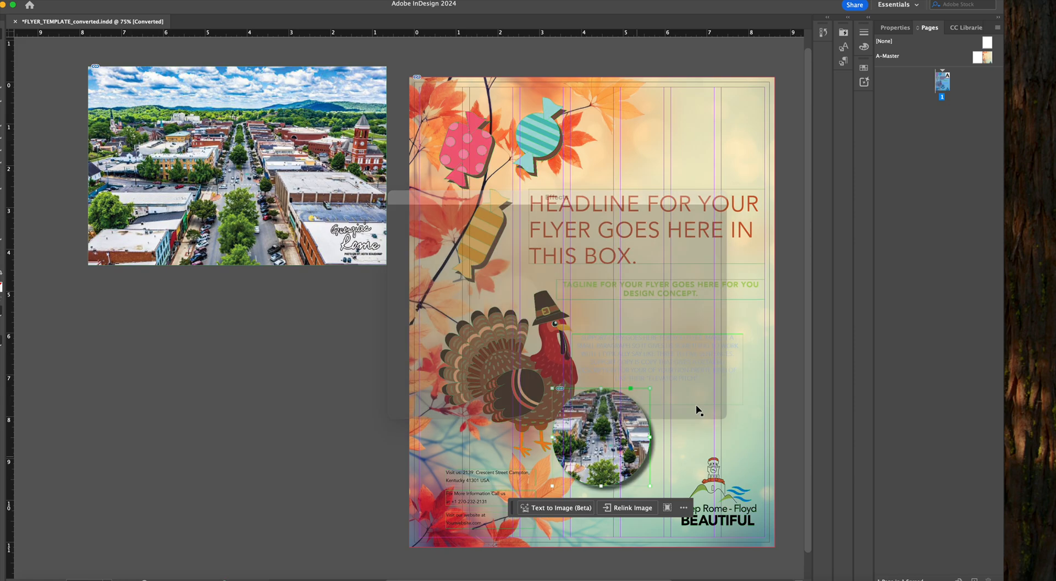
pyautogui.click(269, 375)
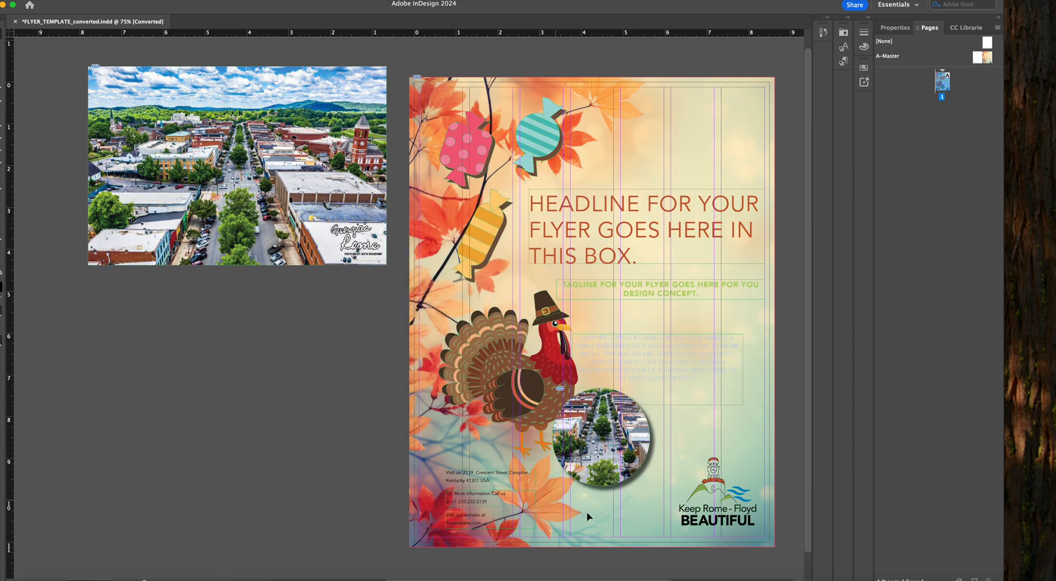
# Add a Multiply drop shadow at 75% opacity to the turkey group
pyautogui.click(476, 363)
pyautogui.rightClick(476, 361)
pyautogui.moveTo(553, 497)
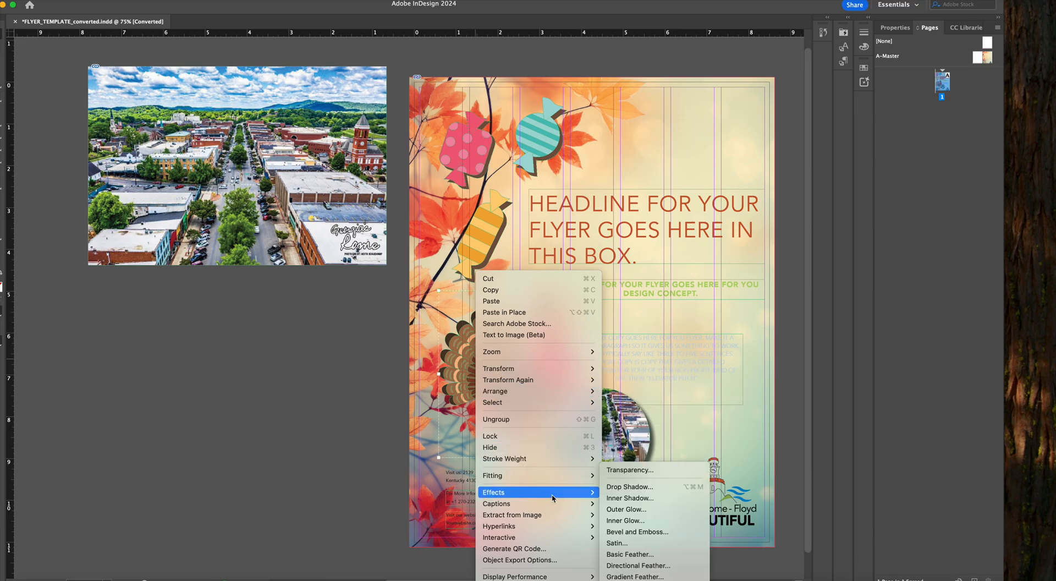
pyautogui.click(625, 488)
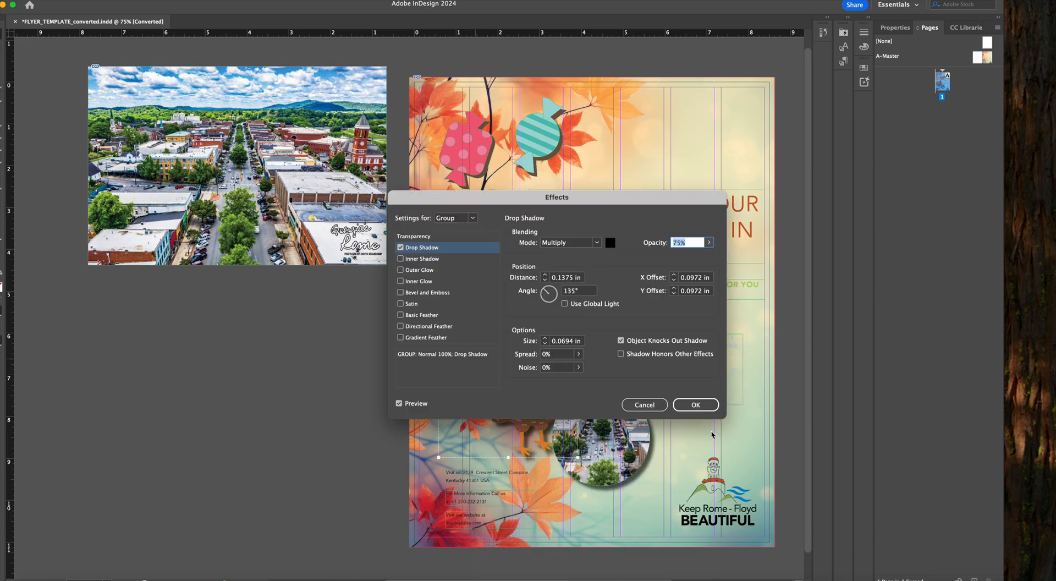
pyautogui.click(693, 403)
# Shift the photo inside its circular frame to show the buildings, and move the circle slightly away from the turkey
pyautogui.click(623, 443)
pyautogui.moveTo(600, 442); pyautogui.dragTo(641, 455)
pyautogui.moveTo(514, 367); pyautogui.dragTo(521, 266)
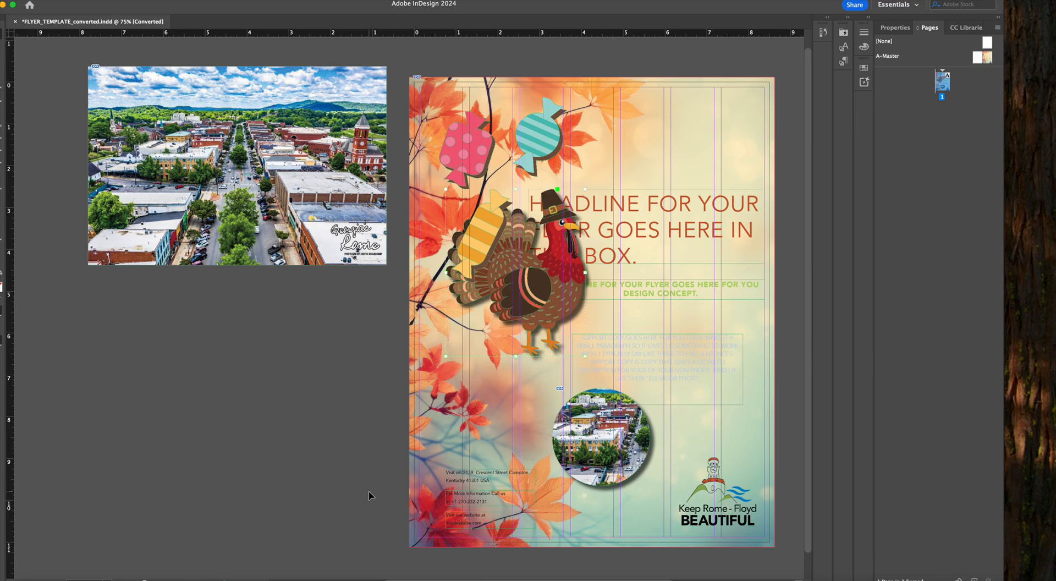
pyautogui.press('super+z')
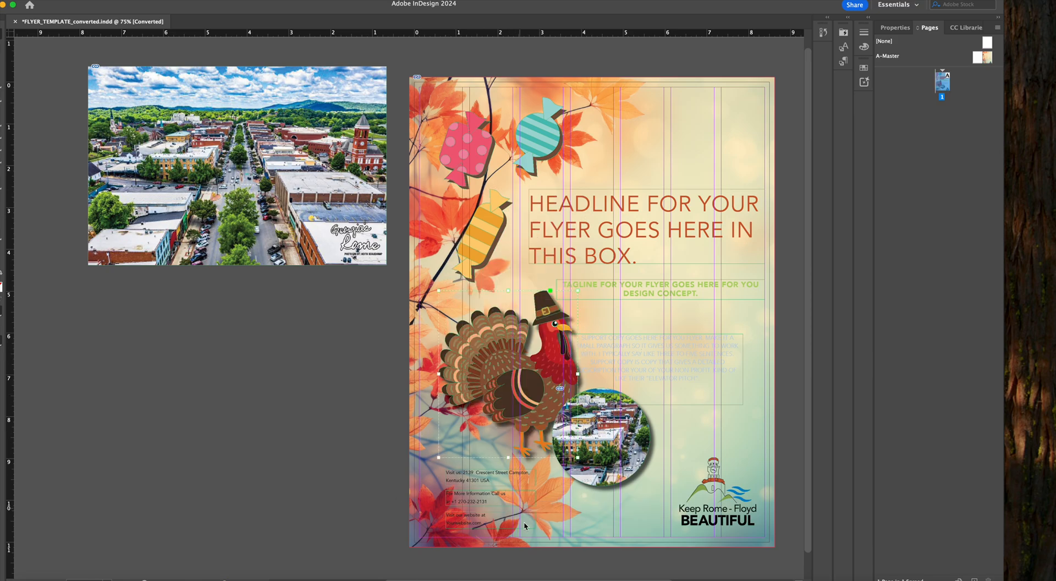
pyautogui.click(623, 453)
pyautogui.moveTo(622, 449); pyautogui.dragTo(644, 459)
pyautogui.click(635, 365)
# Look through the Transform, Effects and Interactive options available for the turkey group
pyautogui.click(538, 375)
pyautogui.rightClick(539, 376)
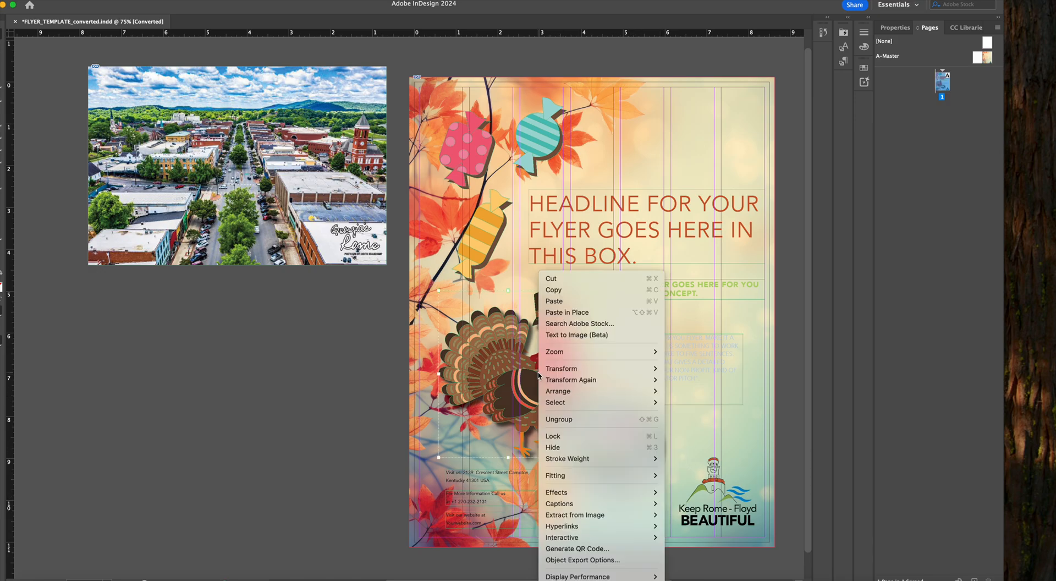
pyautogui.moveTo(542, 372)
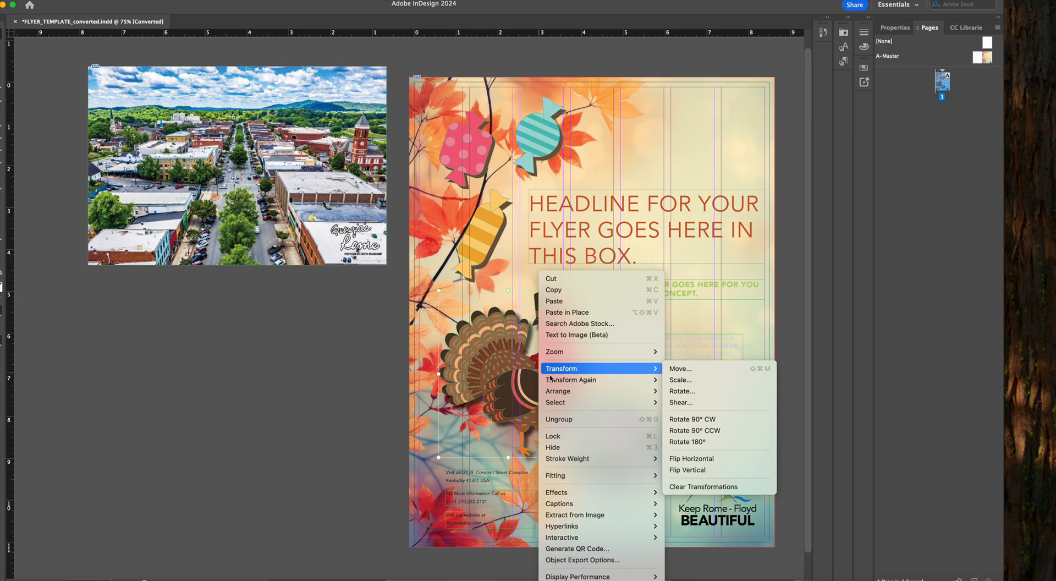
pyautogui.moveTo(609, 498)
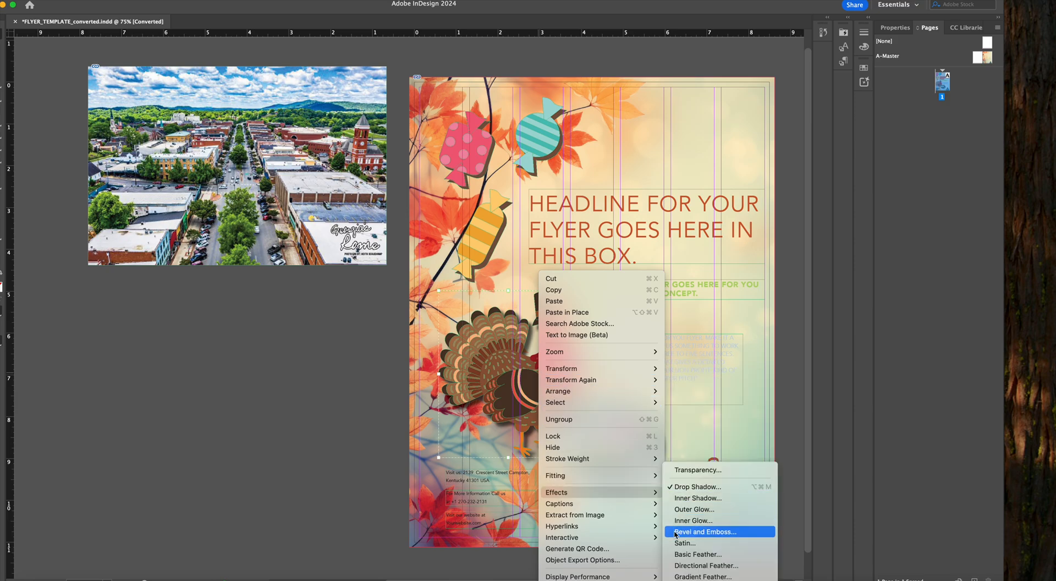
pyautogui.moveTo(636, 529)
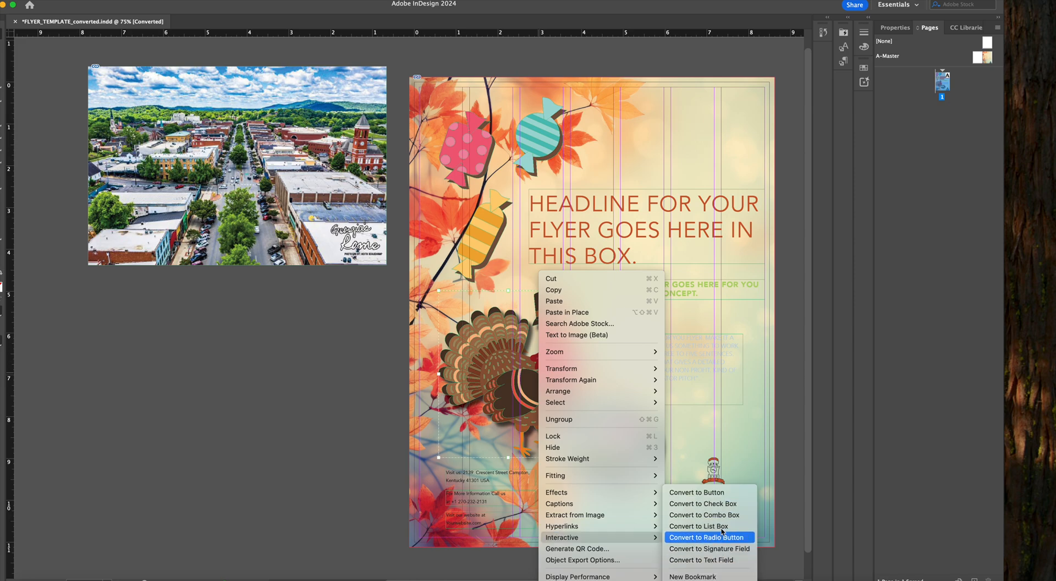
pyautogui.click(297, 353)
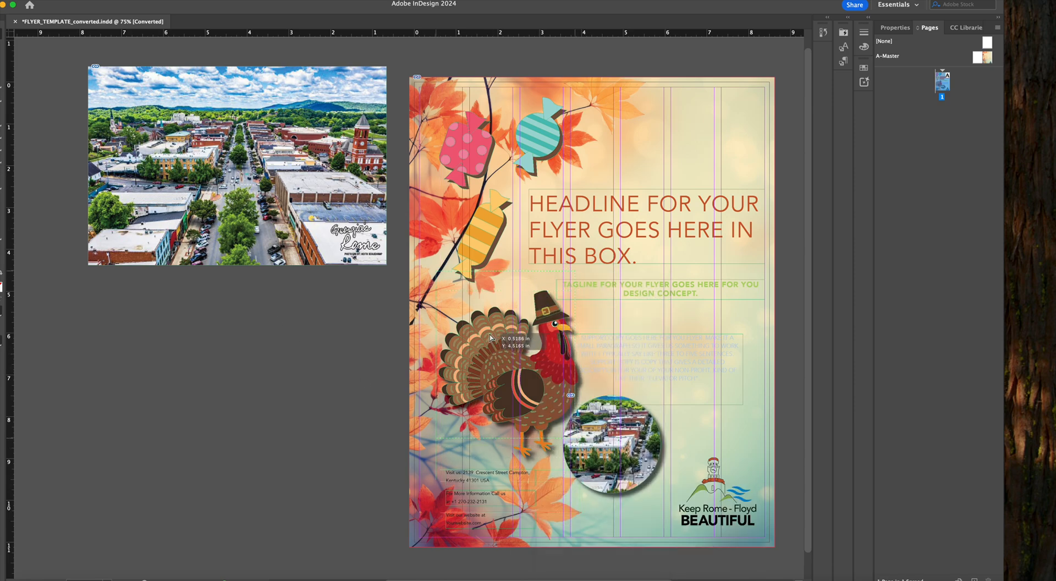
# Move the turkey slightly up toward the flyer's outer edge and shift the circular photo beneath its feet
pyautogui.moveTo(487, 334); pyautogui.dragTo(487, 338)
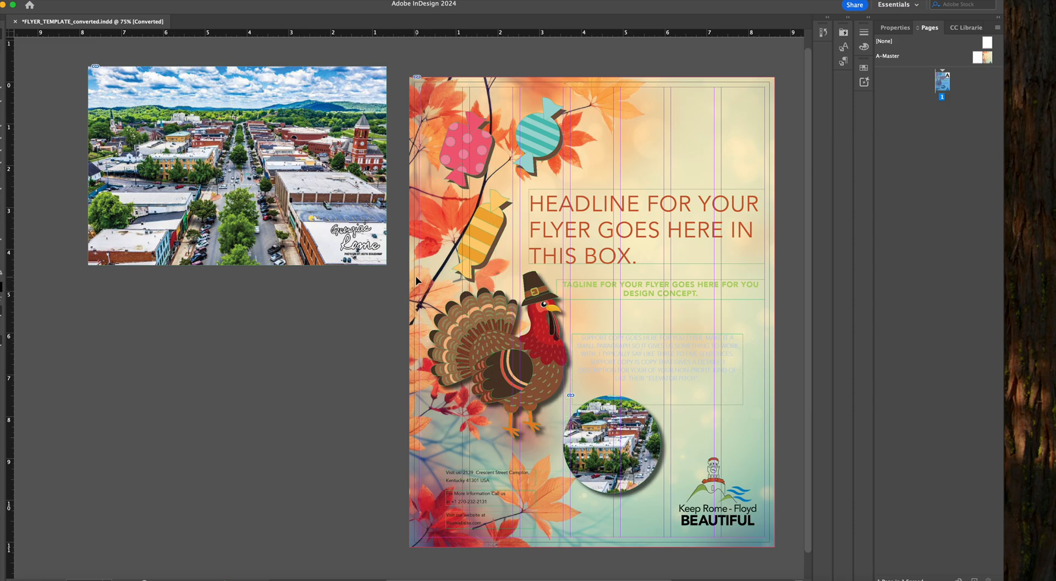
pyautogui.moveTo(652, 453); pyautogui.dragTo(633, 459)
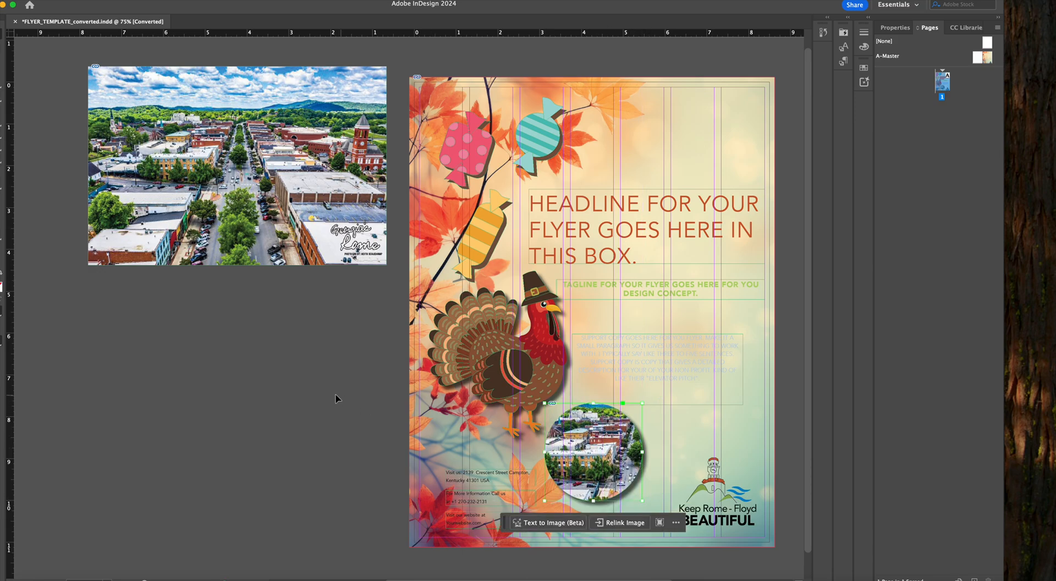
pyautogui.click(304, 393)
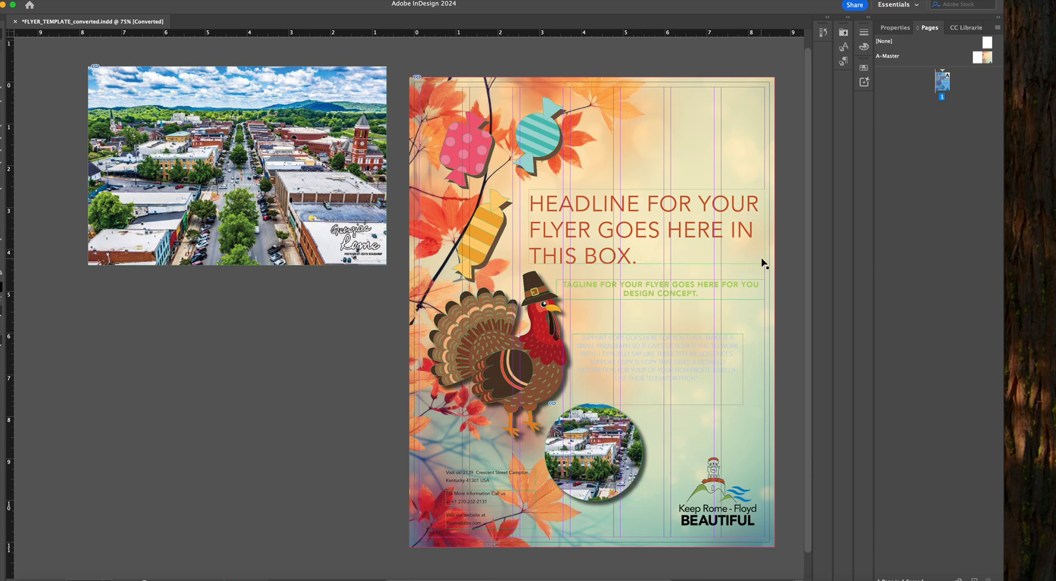
# Replace the headline placeholder text with "DESIGN USING CANDY WRAPPERS!"
pyautogui.moveTo(768, 254); pyautogui.dragTo(492, 236)
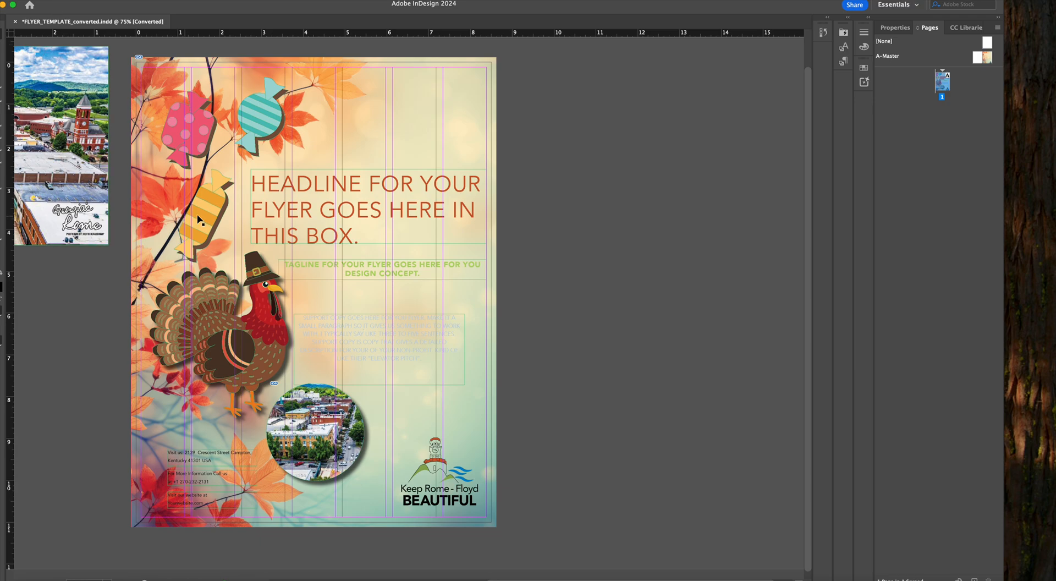
pyautogui.doubleClick(282, 209)
pyautogui.moveTo(381, 238); pyautogui.dragTo(251, 180)
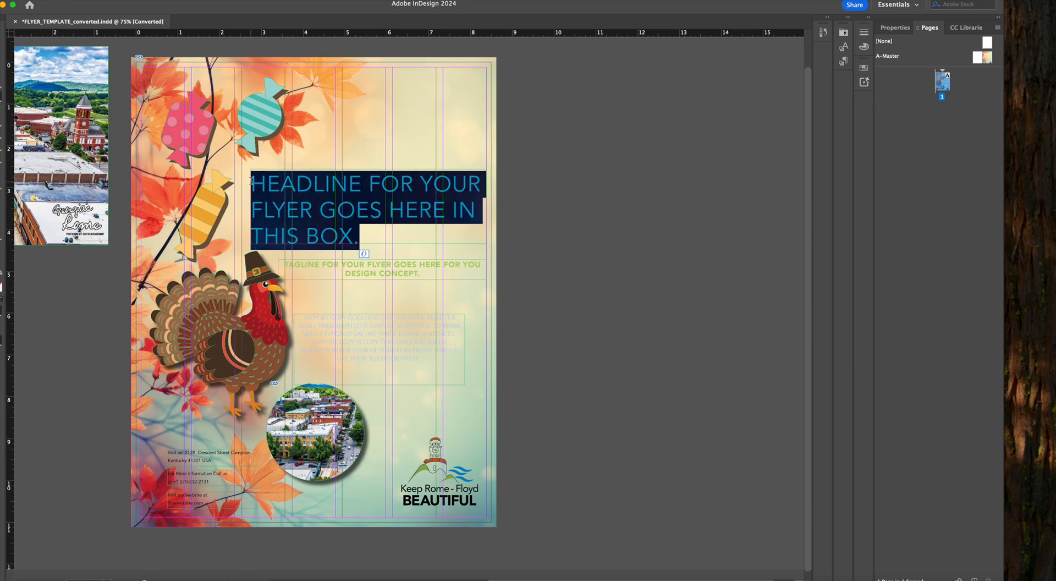
pyautogui.write('DESI')
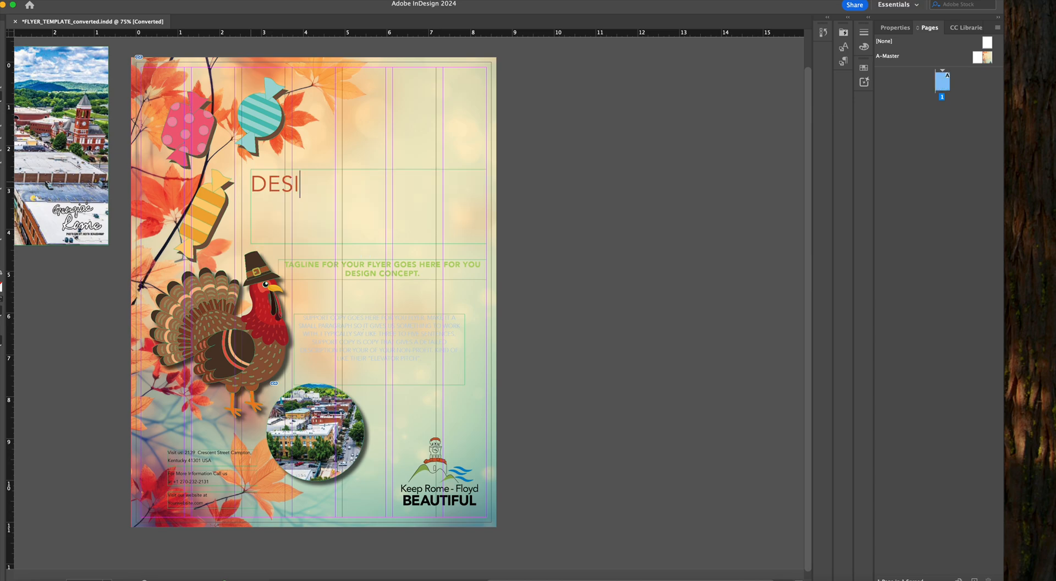
pyautogui.write('GN USING CANY')
pyautogui.press('BackSpace')
pyautogui.write('Y W')
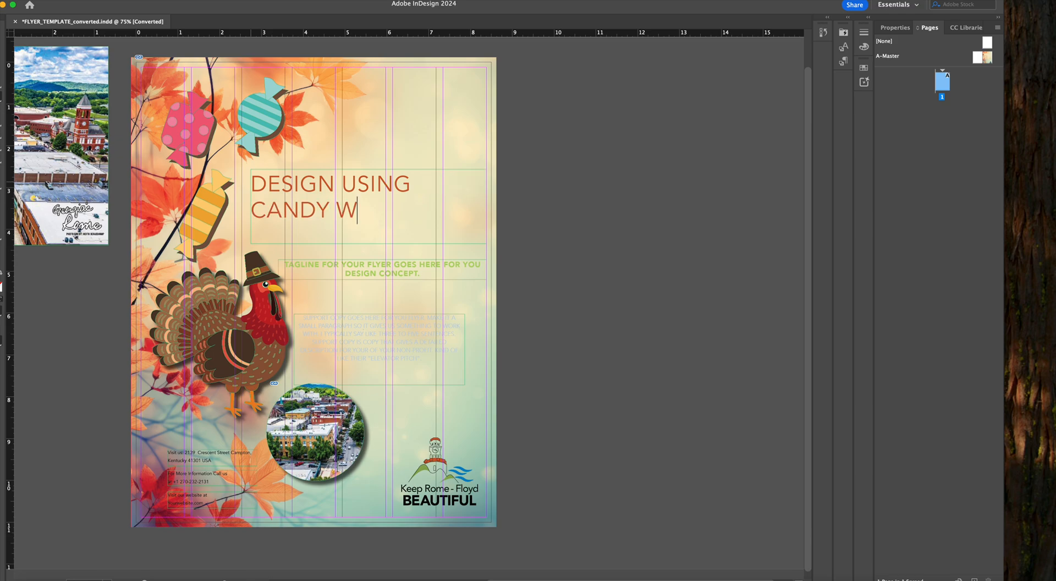
pyautogui.write('RAPPERS!')
pyautogui.press('Escape')
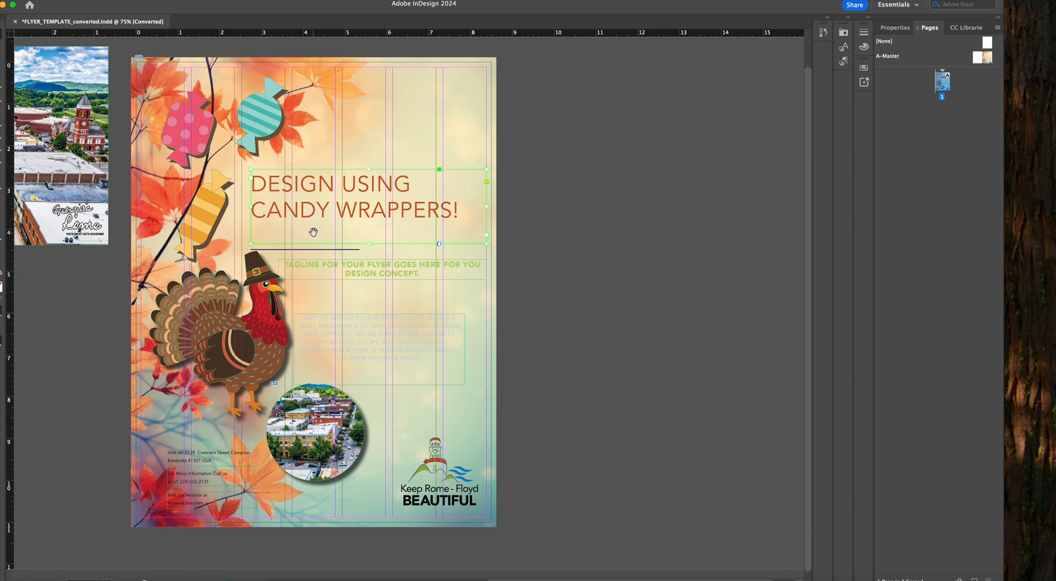
# Move the tagline text frame up directly beneath the two-line headline
pyautogui.hscroll(-5, 314, 233)
pyautogui.hscroll(-1, 499, 202)
pyautogui.click(196, 288)
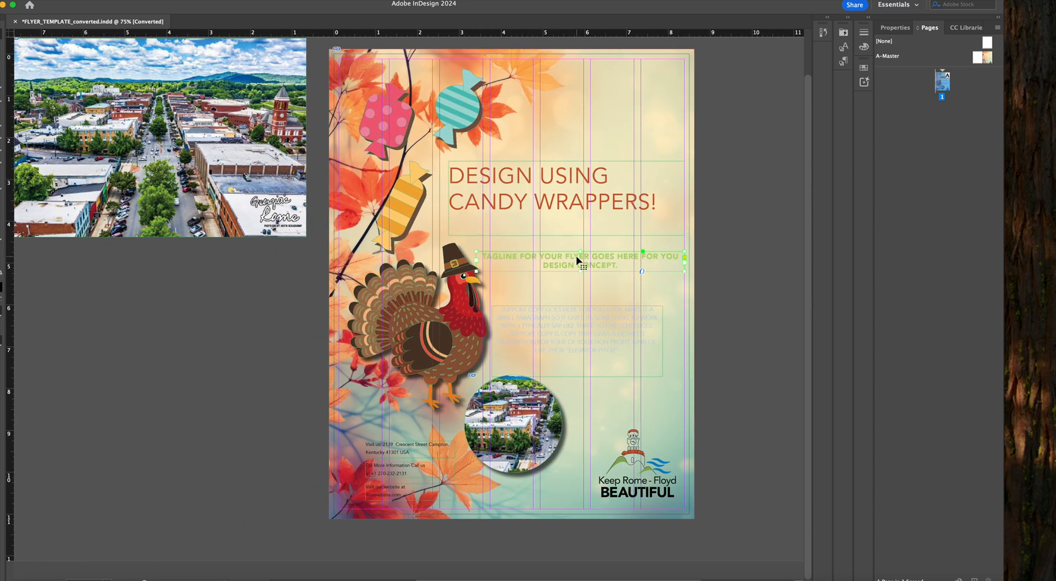
pyautogui.moveTo(576, 254); pyautogui.dragTo(576, 235)
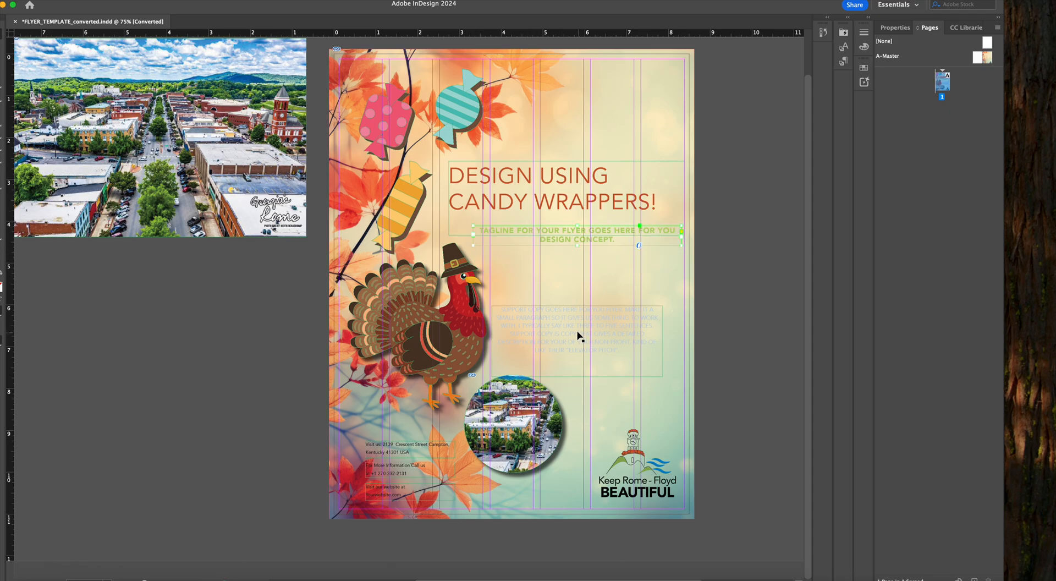
# Move the support copy frame up toward the tagline and delete the loose downtown photo from the pasteboard
pyautogui.moveTo(552, 332); pyautogui.dragTo(567, 303)
pyautogui.click(213, 338)
pyautogui.click(246, 165)
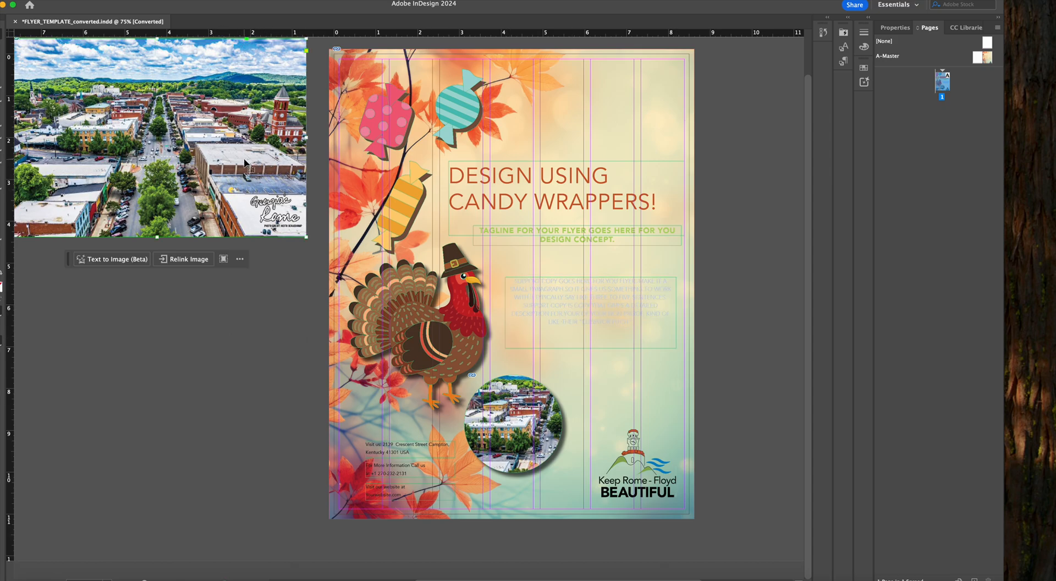
pyautogui.press('Delete')
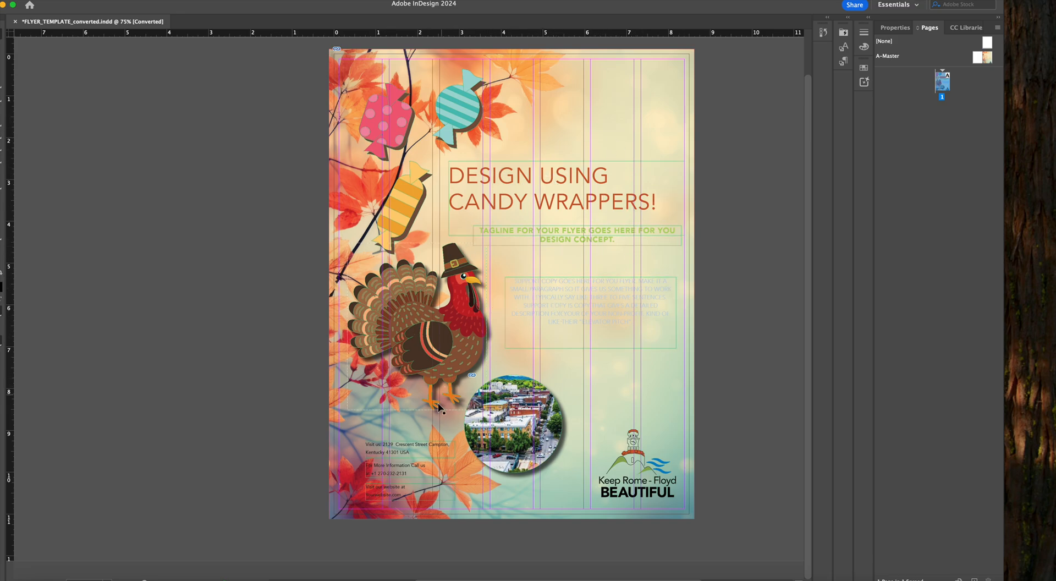
# Fill the small icon beside the website line in the flyer's lower corner with the TRUMATCH 7-b3 swatch
pyautogui.click(357, 490)
pyautogui.click(863, 68)
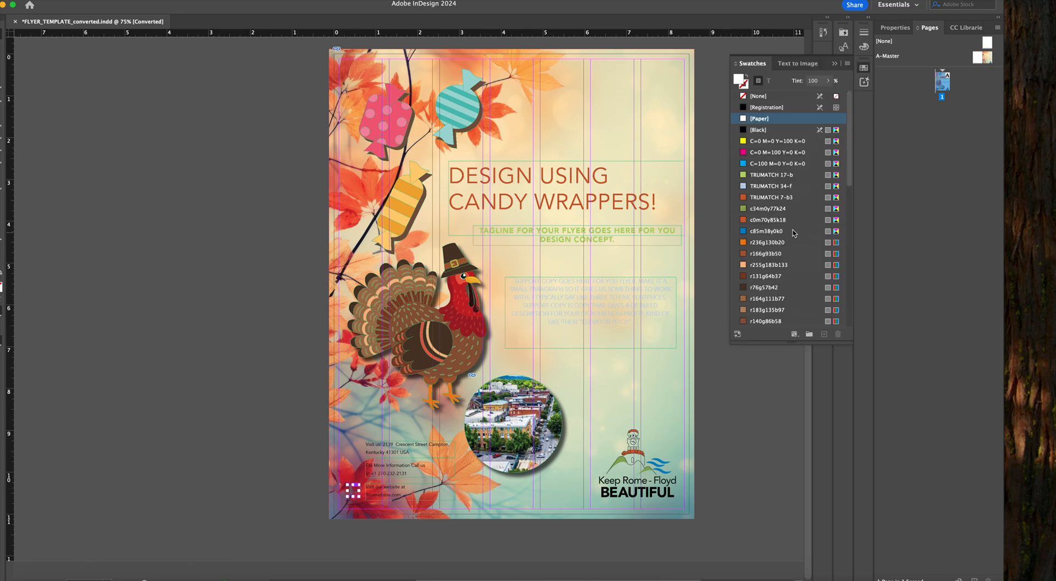
pyautogui.click(773, 199)
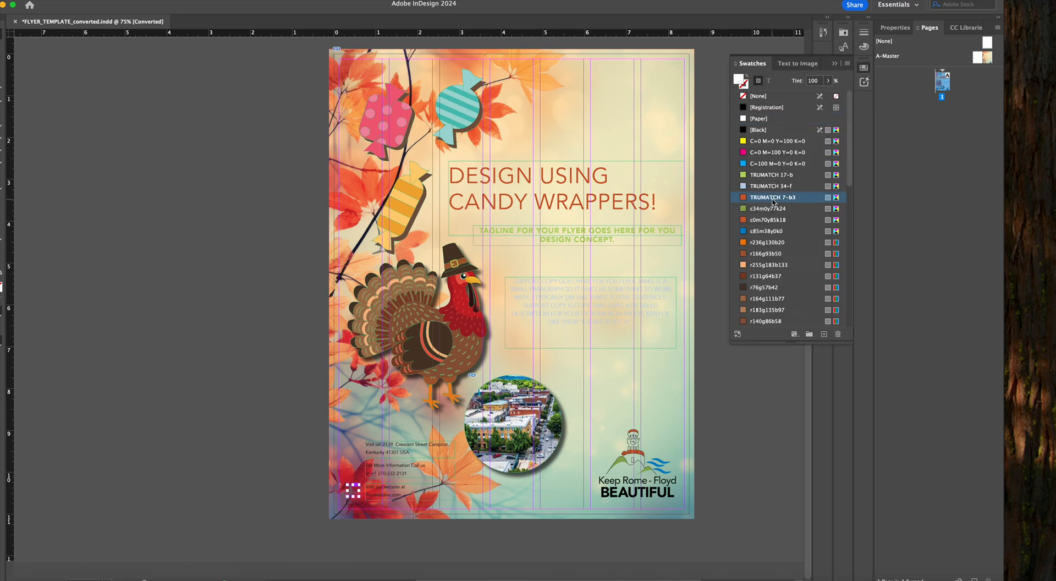
pyautogui.click(207, 368)
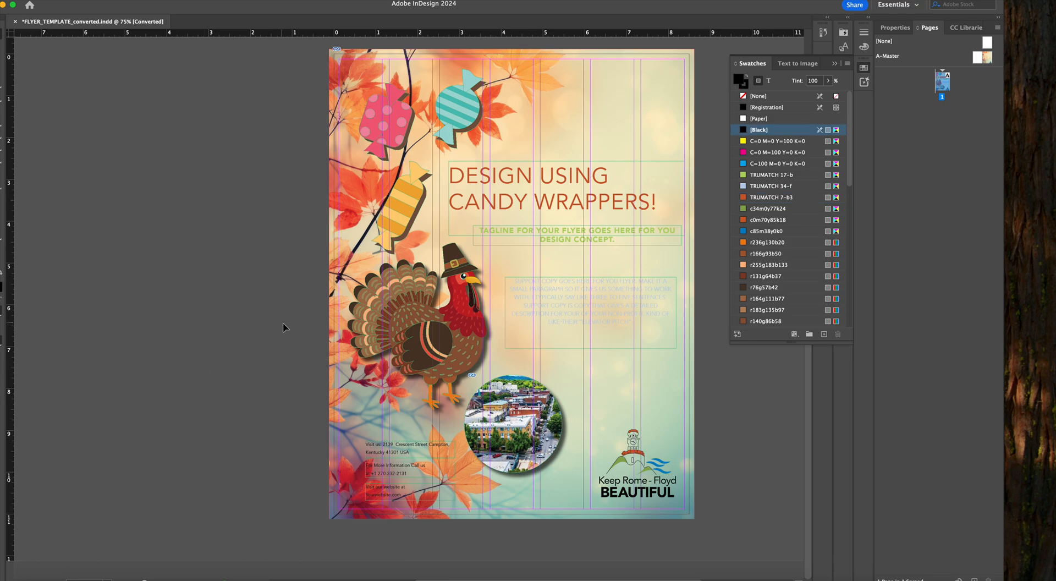
pyautogui.click(832, 64)
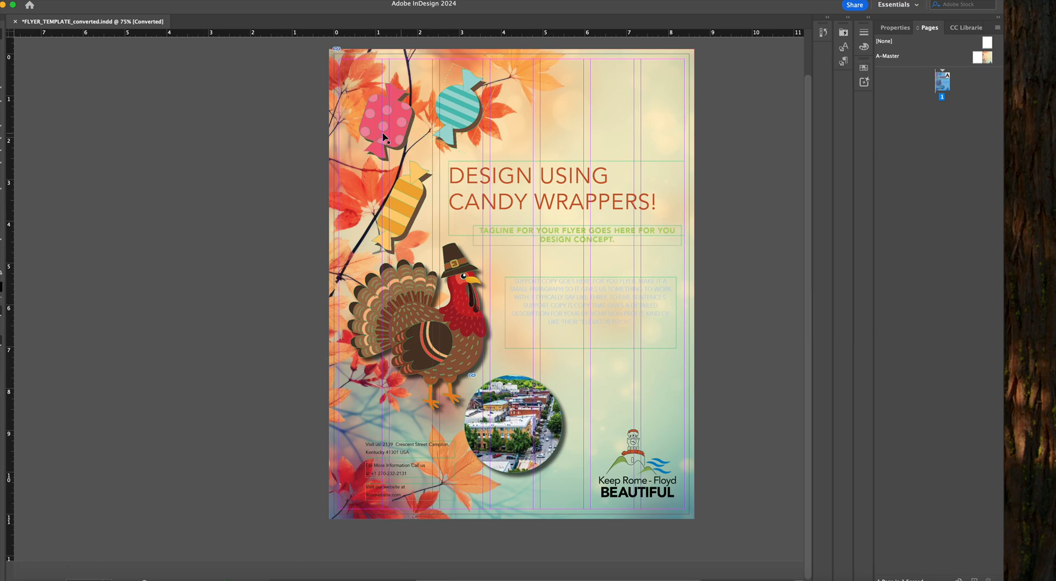
# Hide the layout guides to check the flyer, and show them again
pyautogui.click(209, 0)
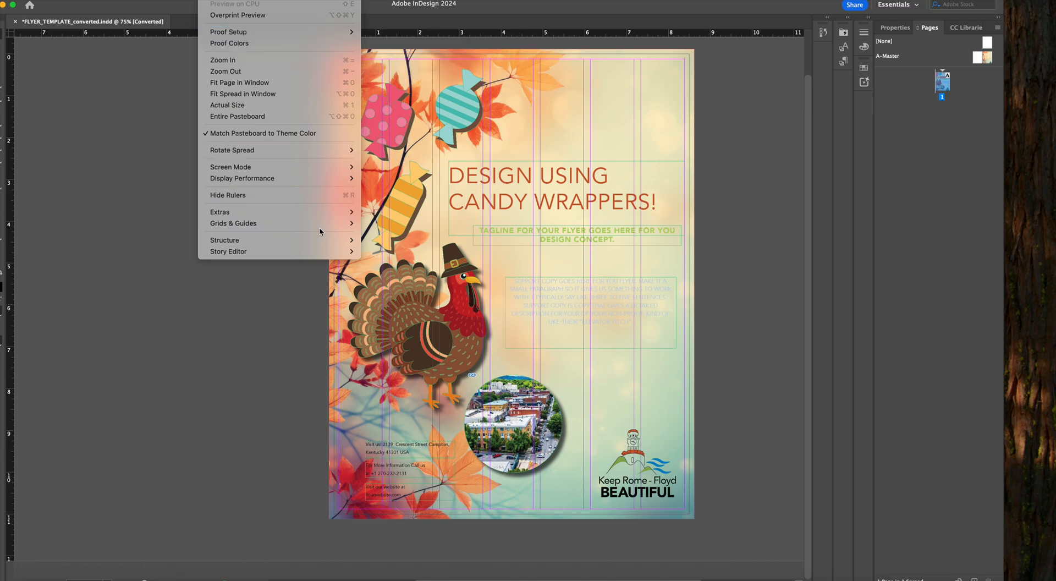
pyautogui.moveTo(325, 223)
pyautogui.click(371, 225)
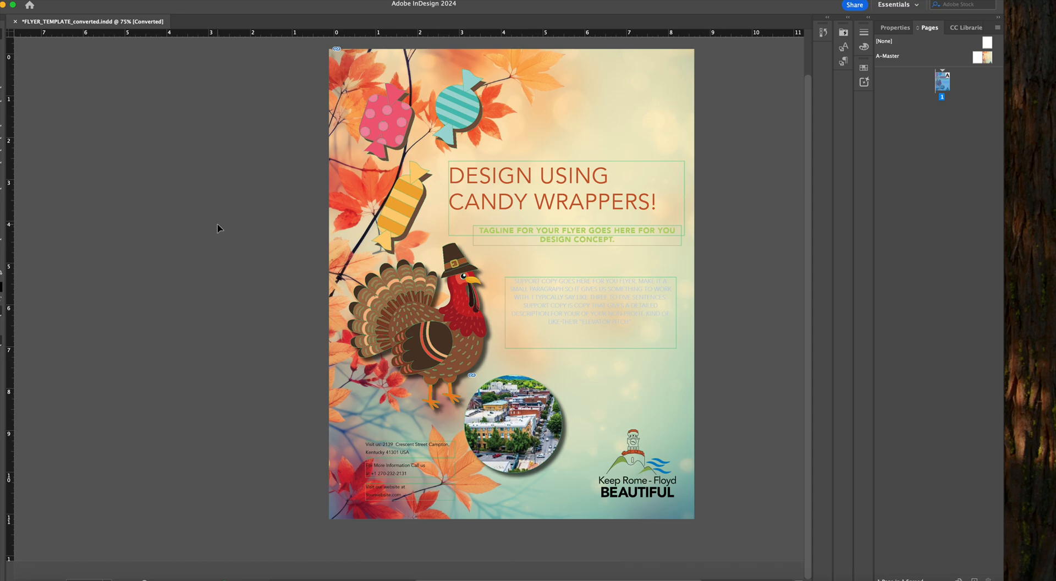
pyautogui.click(209, 0)
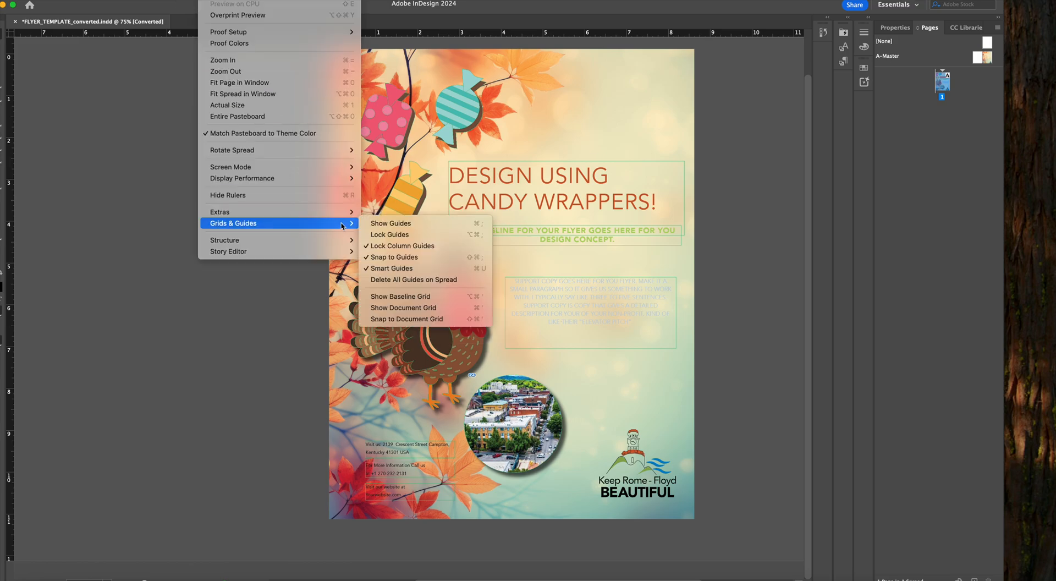
pyautogui.click(368, 223)
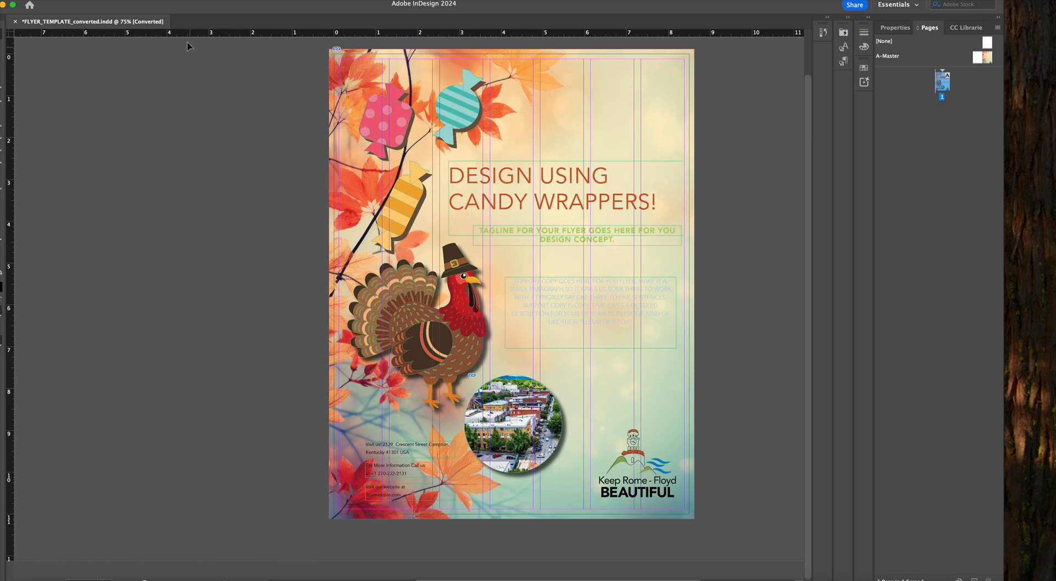
# Hide both the guides and the frame edges for an uncluttered view of the flyer
pyautogui.click(209, 0)
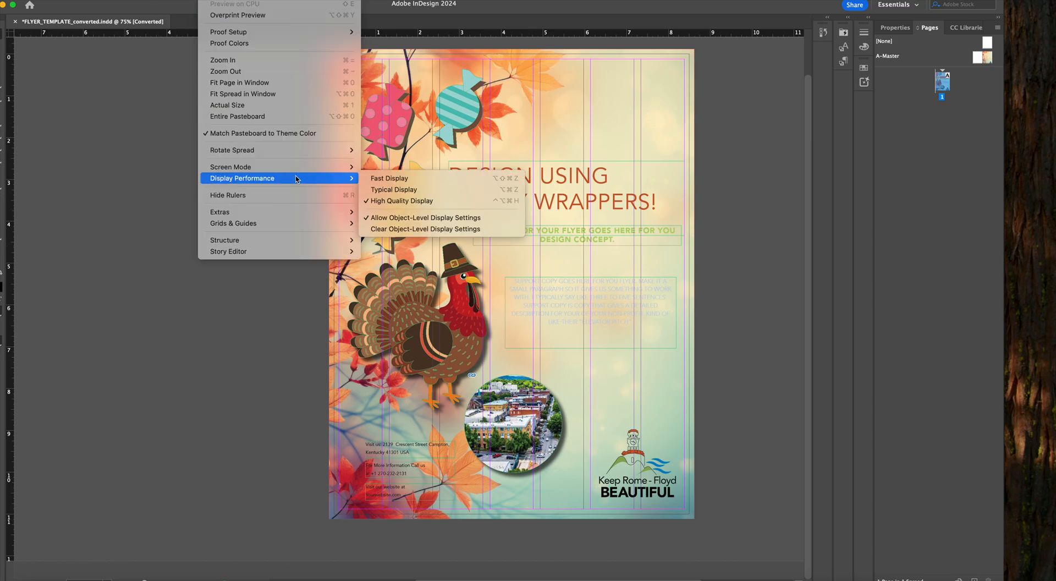
pyautogui.moveTo(319, 225)
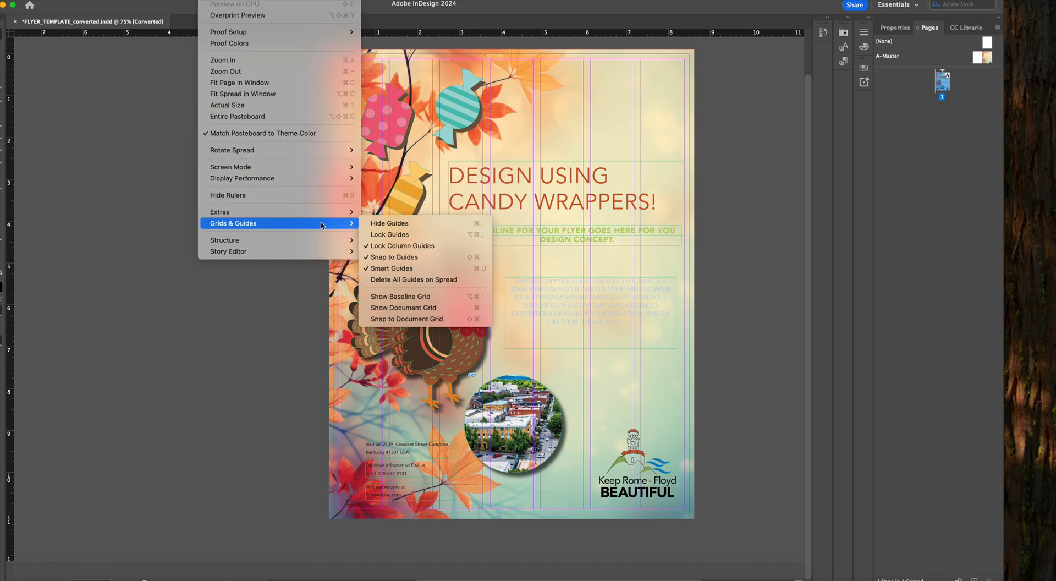
pyautogui.click(387, 223)
pyautogui.click(210, 2)
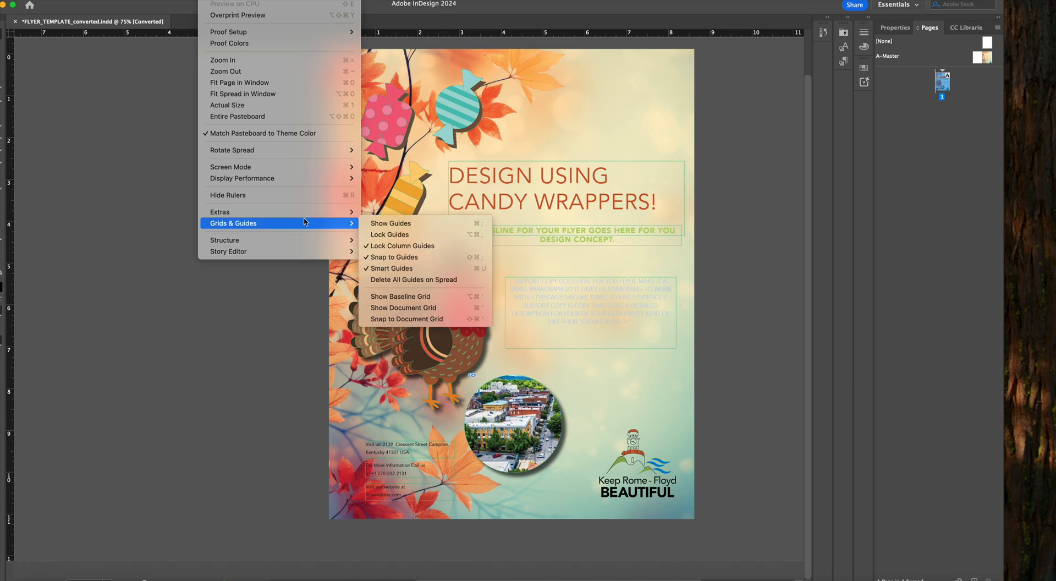
pyautogui.moveTo(315, 217)
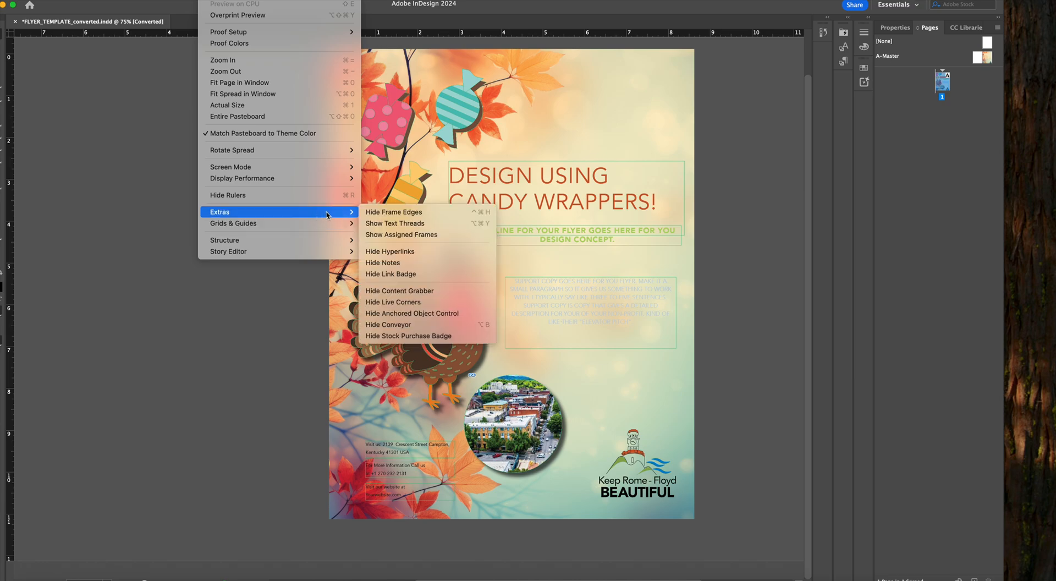
pyautogui.click(394, 213)
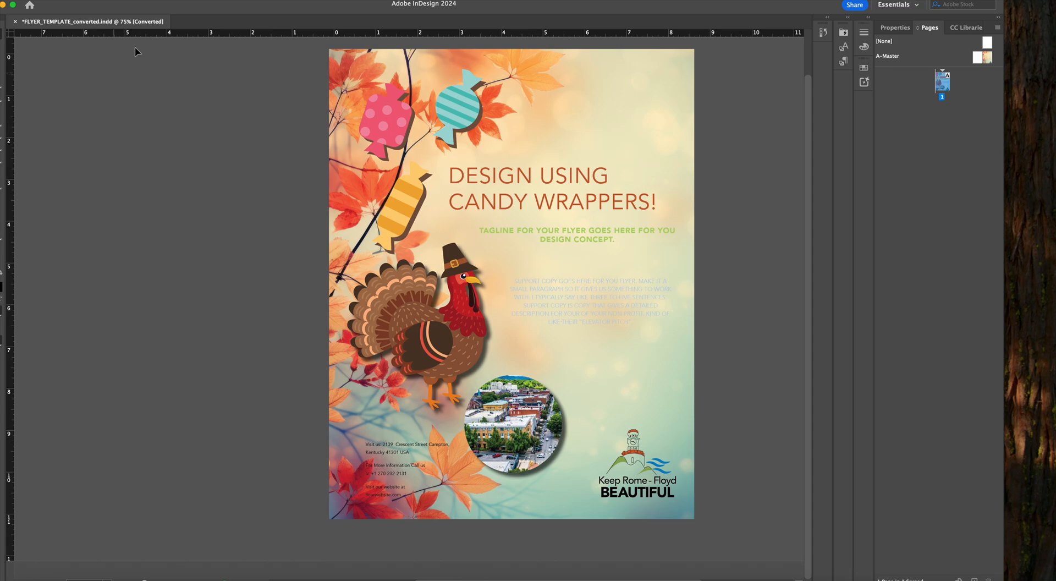
# Show the frame edges and the guides on the flyer again
pyautogui.click(209, 0)
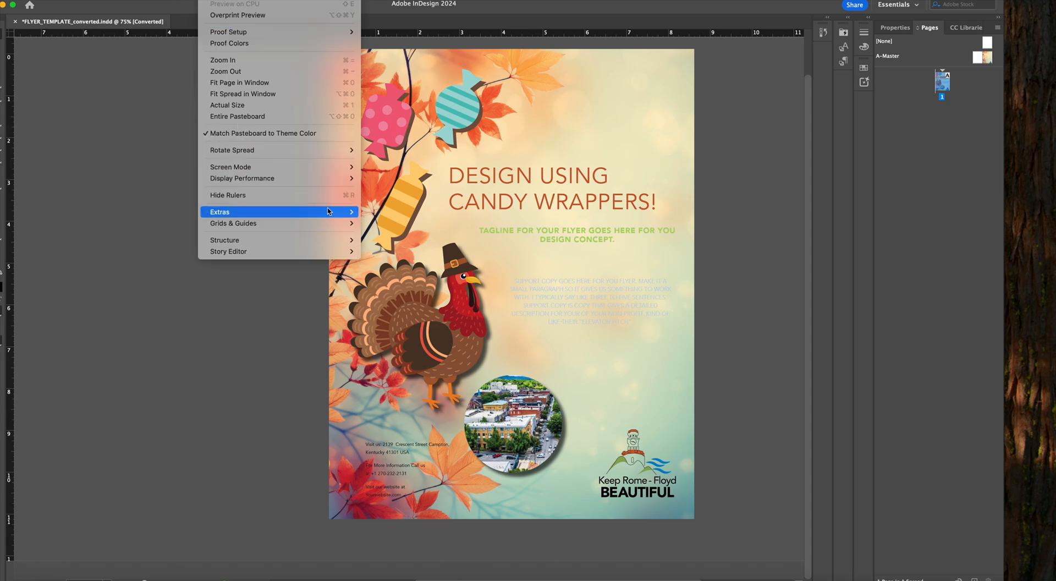
pyautogui.moveTo(330, 211)
pyautogui.click(371, 213)
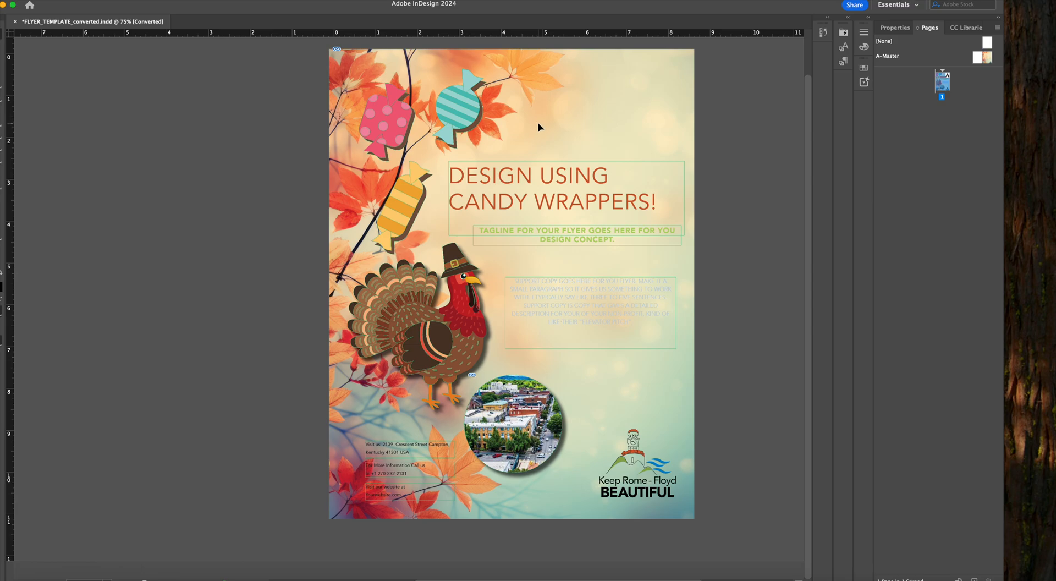
pyautogui.click(209, 0)
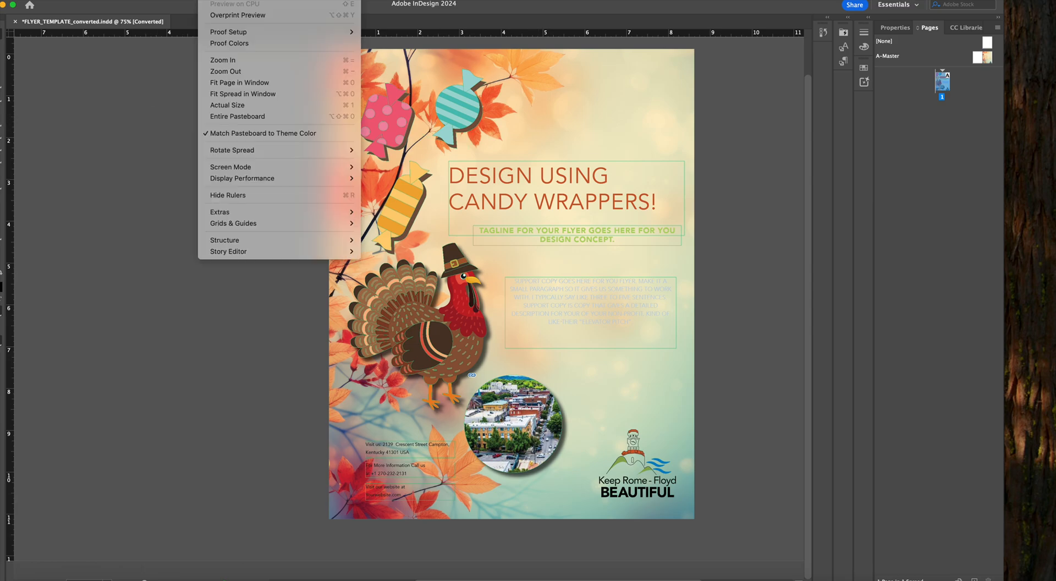
pyautogui.moveTo(330, 222)
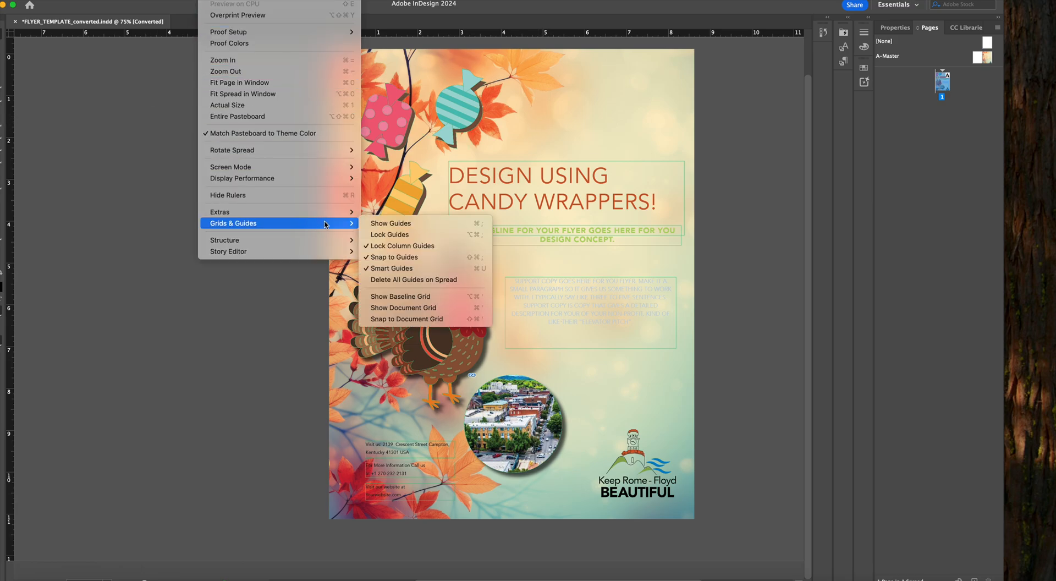
pyautogui.click(379, 227)
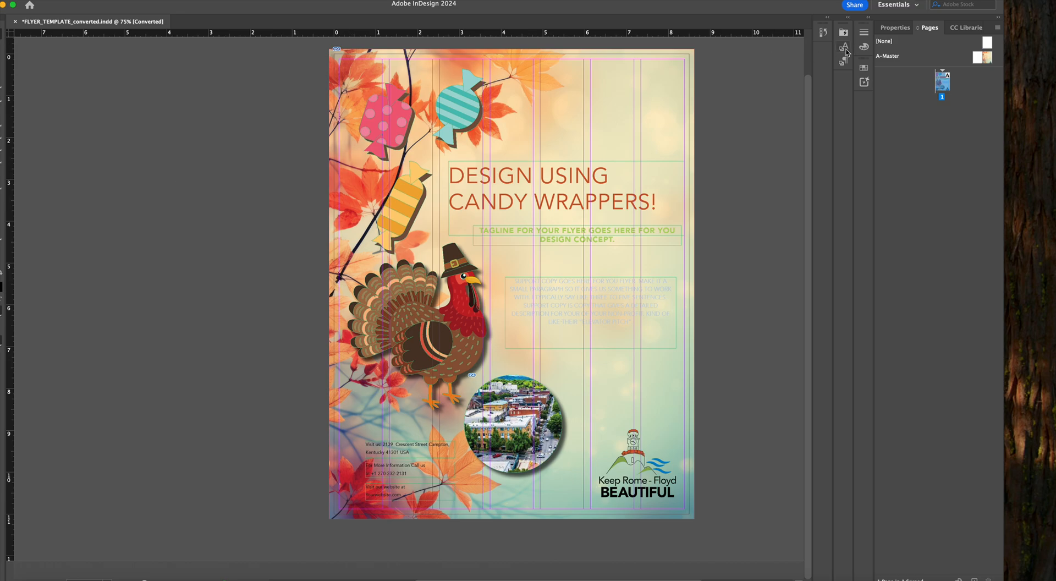
# Review the document's colour swatches and its list of available character styles
pyautogui.click(863, 67)
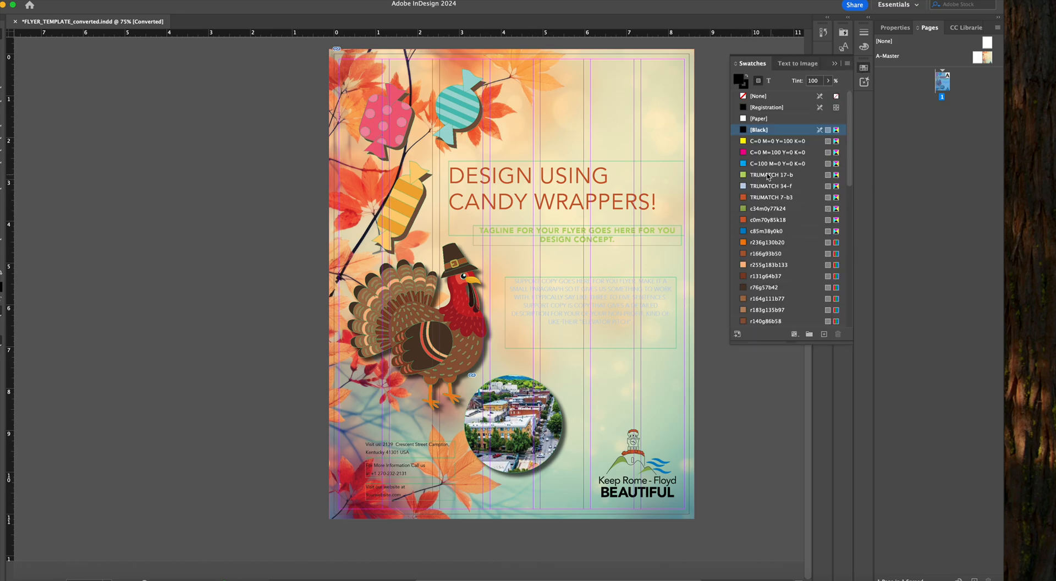
pyautogui.click(837, 64)
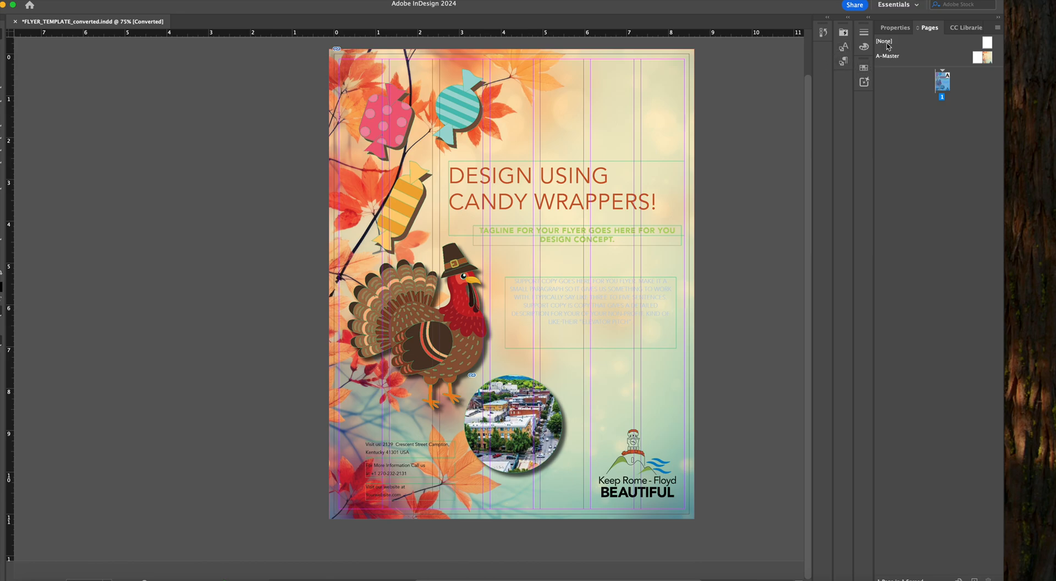
pyautogui.click(895, 28)
pyautogui.click(965, 129)
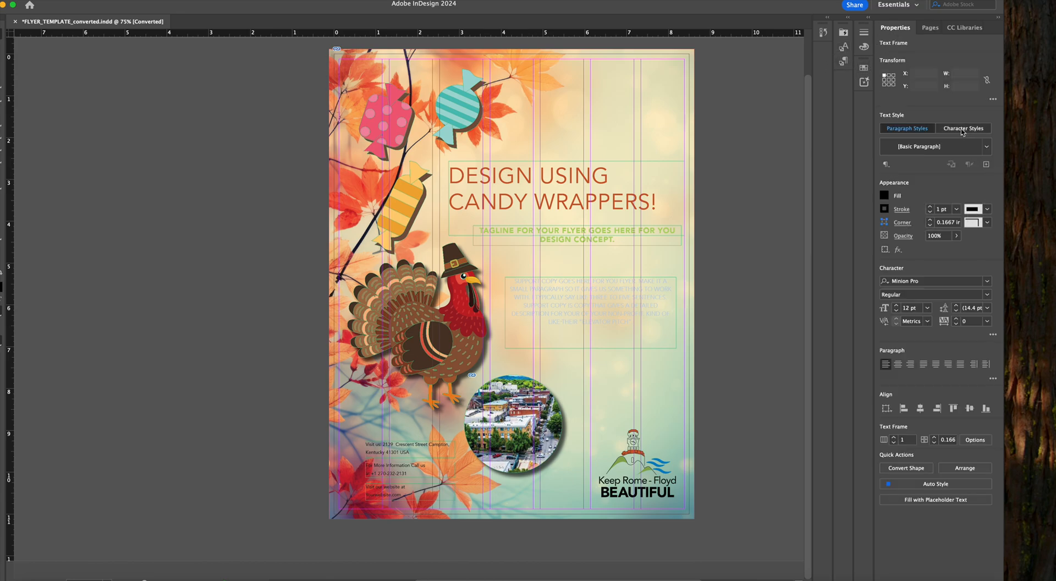
pyautogui.click(987, 148)
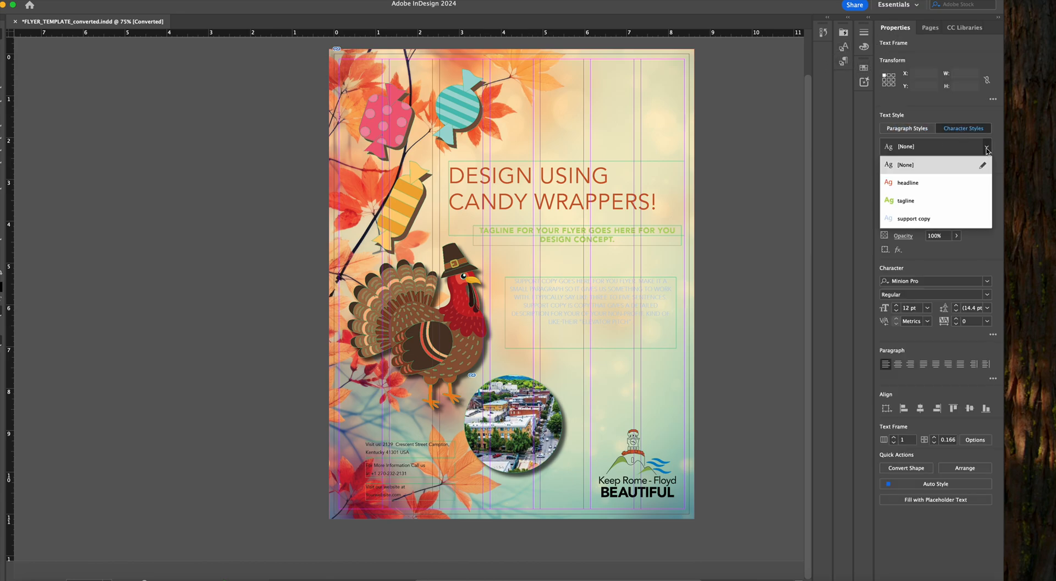